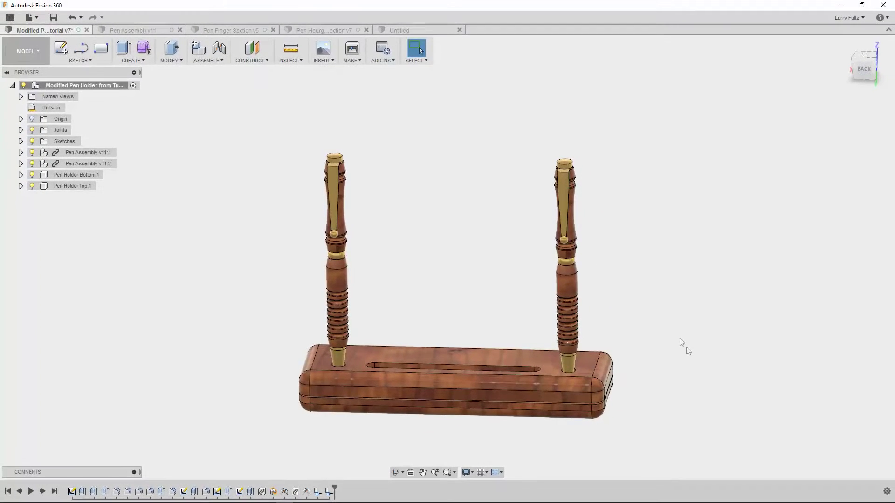
Hide both Pen Assembly components so only the wooden pen holder remains displayed.
mouse_move(507, 277)
middle_mouse_down("shift")
mouse_move(496, 300)
mouse_move(498, 287)
mouse_move(508, 289)
mouse_move(500, 290)
middle_mouse_up("shift")
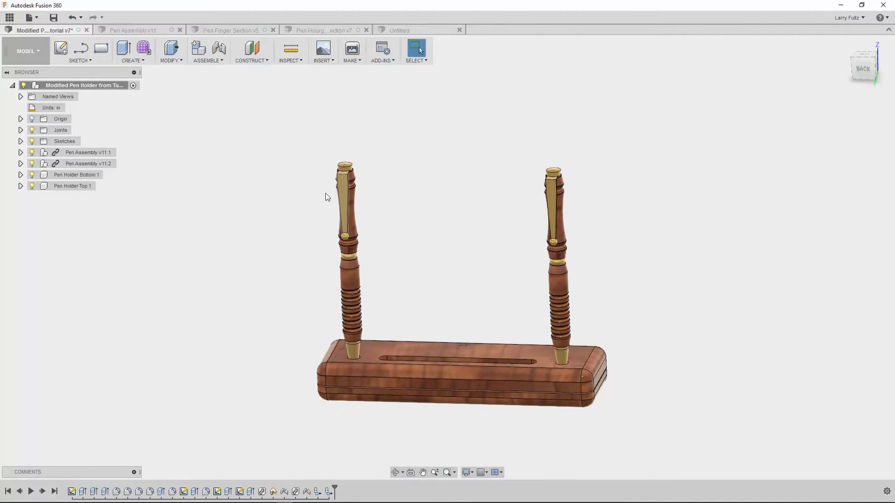
left_click(31, 163)
left_click(32, 153)
scroll(466, 307, "up", 2)
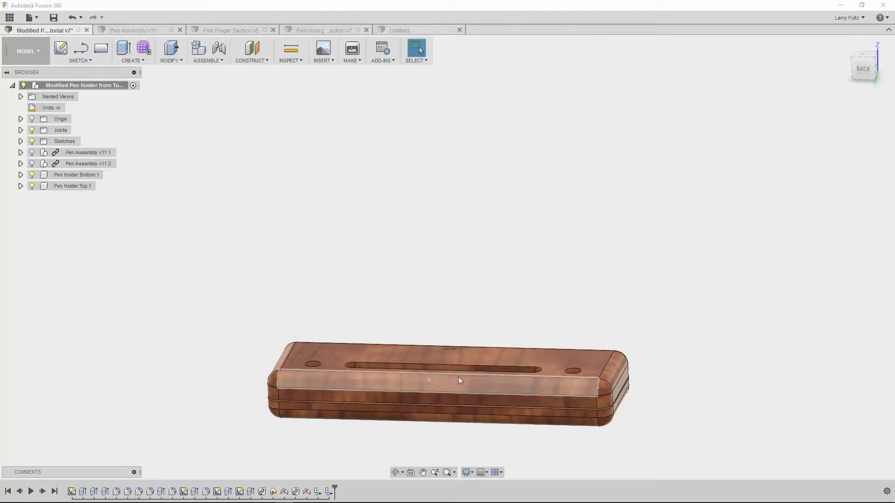
Temporarily hide the Pen Holder Bottom and the Pen Holder Top in turn to examine the inside of each half.
left_click(32, 174)
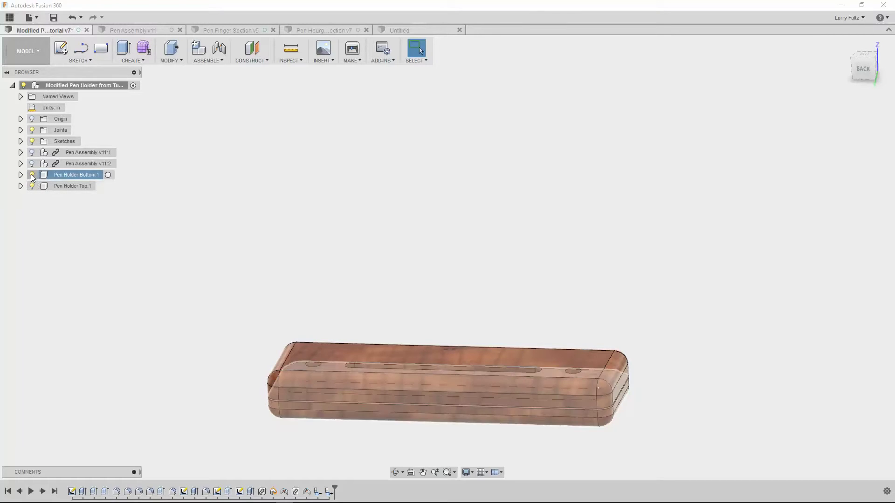
middle_click_drag(365, 373, 432, 280, "shift")
left_click(32, 175)
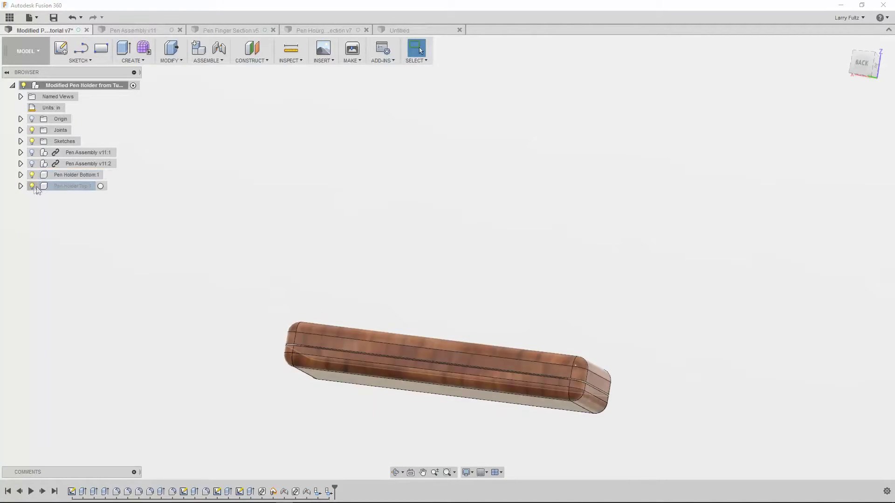
left_click(32, 186)
middle_click_drag(354, 284, 365, 331, "shift")
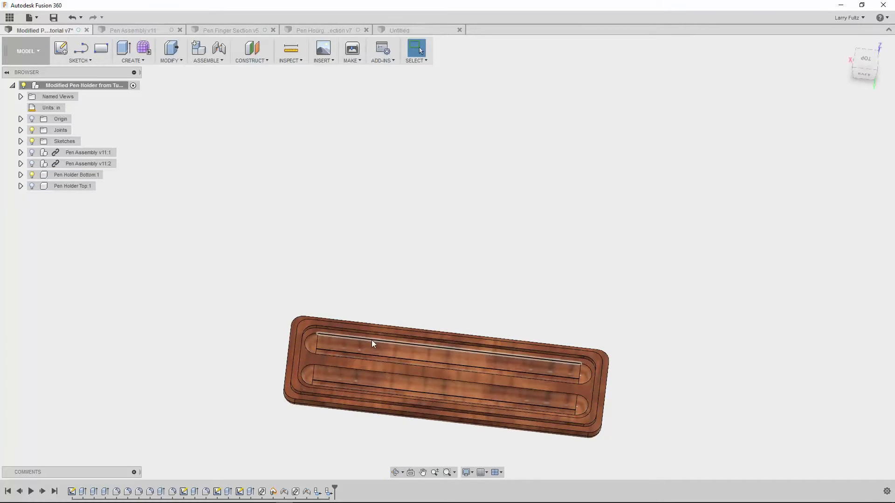
middle_click_drag(397, 293, 434, 283, "shift")
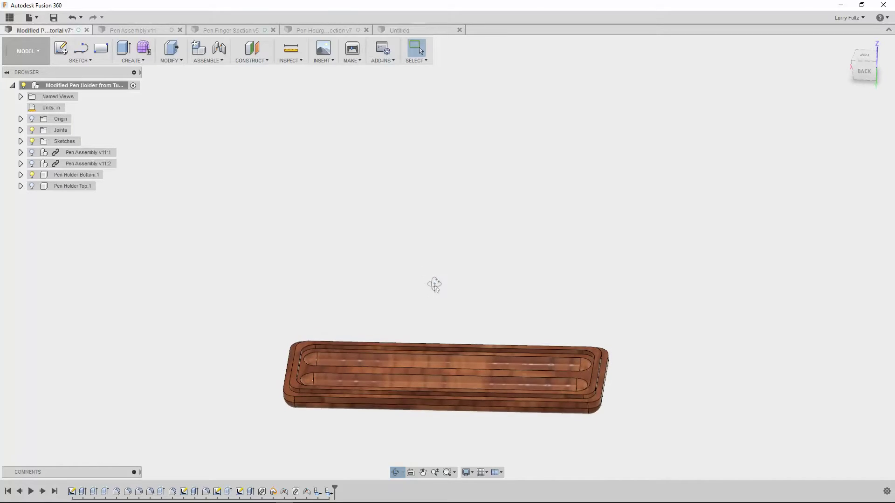
left_click(32, 186)
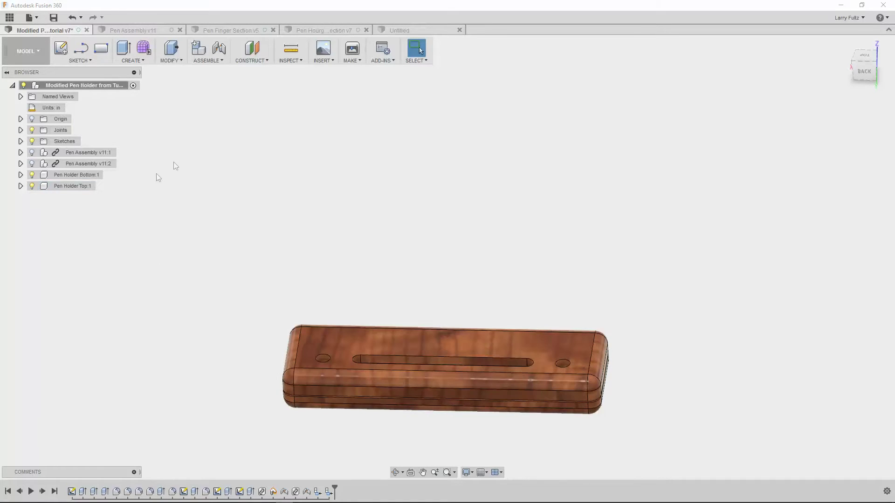
Switch to the Pen Assembly design and examine the complete pen from several angles.
left_click(134, 31)
mouse_move(425, 196)
middle_mouse_down("shift")
mouse_move(436, 244)
mouse_move(443, 194)
mouse_move(498, 168)
mouse_move(558, 164)
mouse_move(456, 176)
mouse_move(435, 168)
mouse_move(438, 196)
middle_mouse_up("shift")
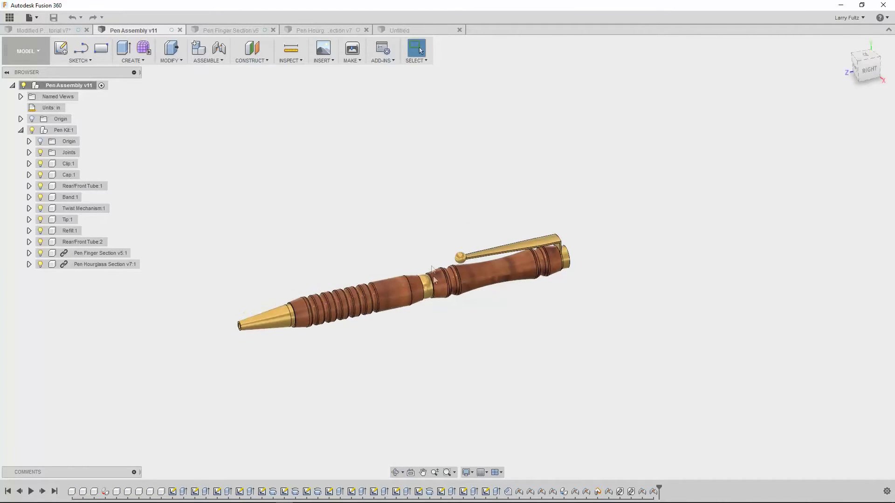
scroll(441, 267, "up", 3)
middle_click_drag(444, 268, 378, 248, "shift")
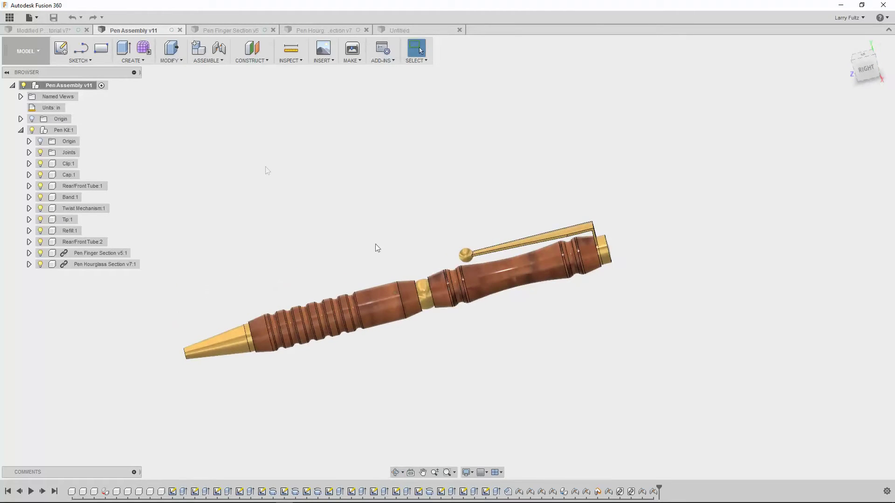
Switch to the Pen Finger Section design and examine its grooved profile from several angles.
left_click(231, 30)
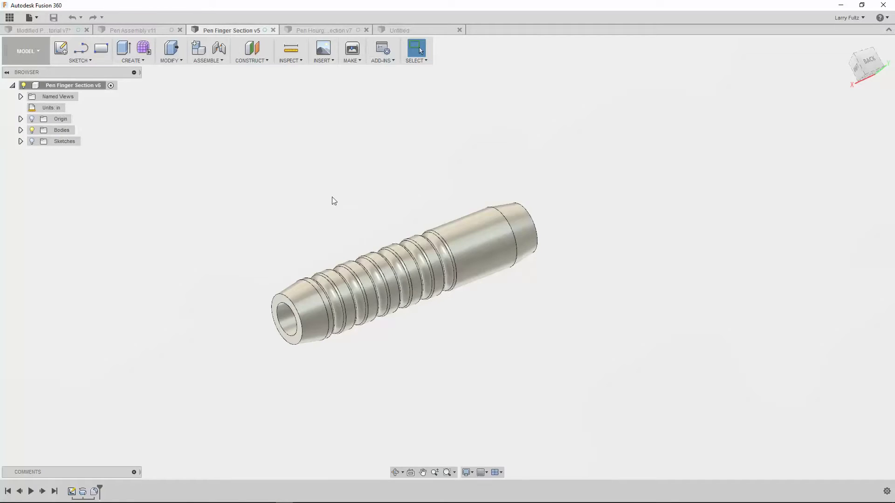
middle_click_drag(465, 202, 433, 236, "shift")
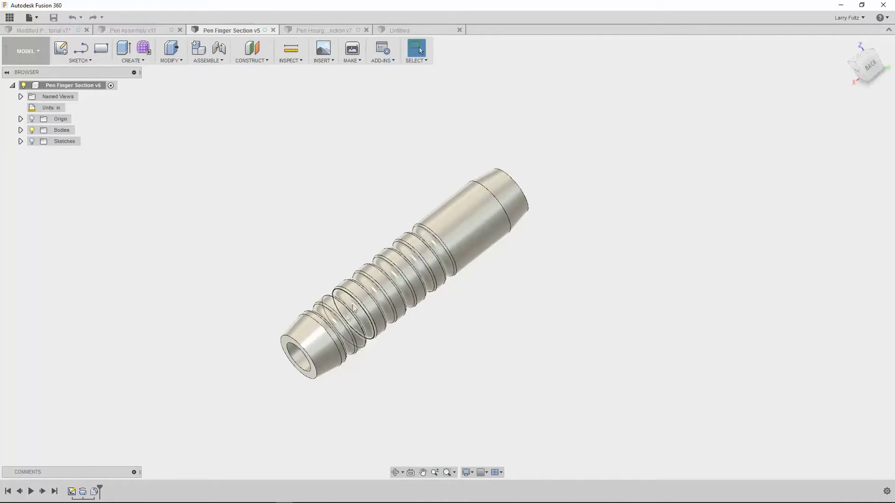
middle_click_drag(442, 255, 522, 202, "shift")
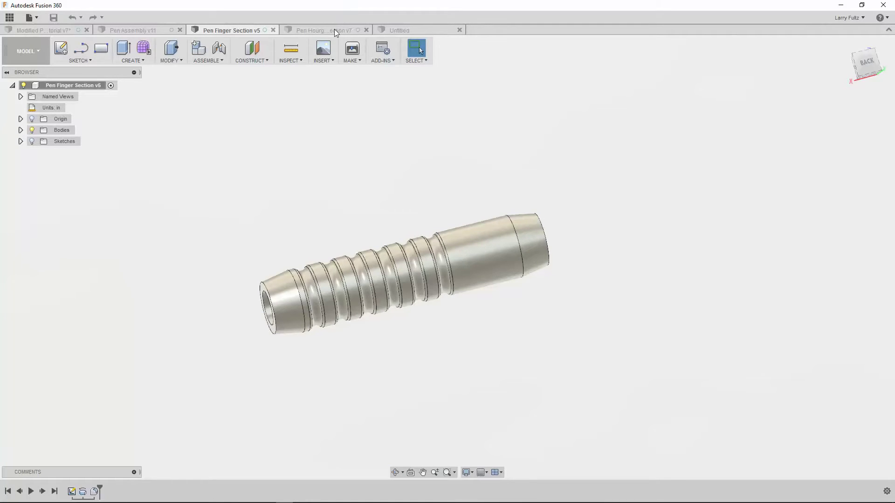
Switch to the Pen Hourglass Section design and examine the grooves near both ends of the body.
left_click(322, 29)
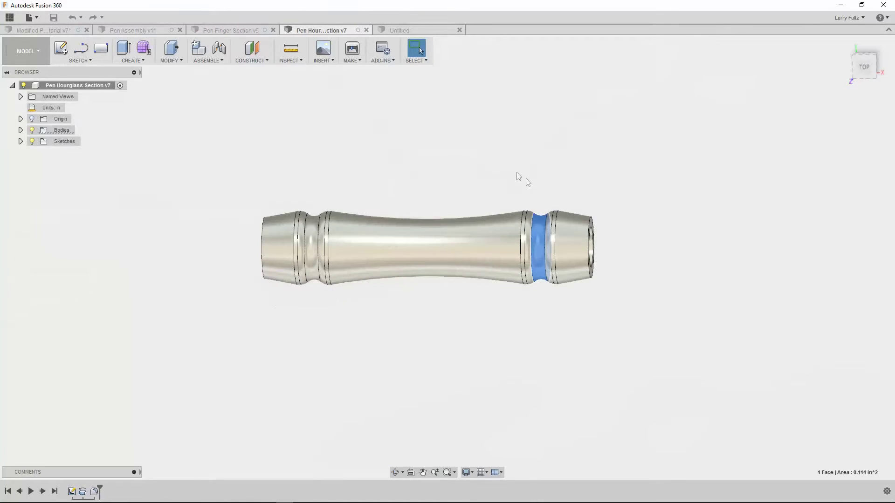
middle_click_drag(511, 180, 460, 154, "shift")
left_click(457, 149)
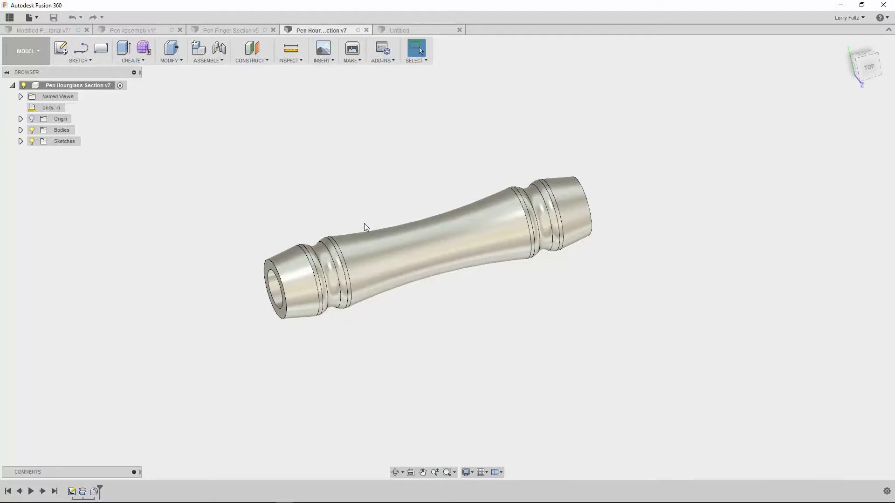
left_click(323, 247)
left_click(327, 255)
left_click(547, 218)
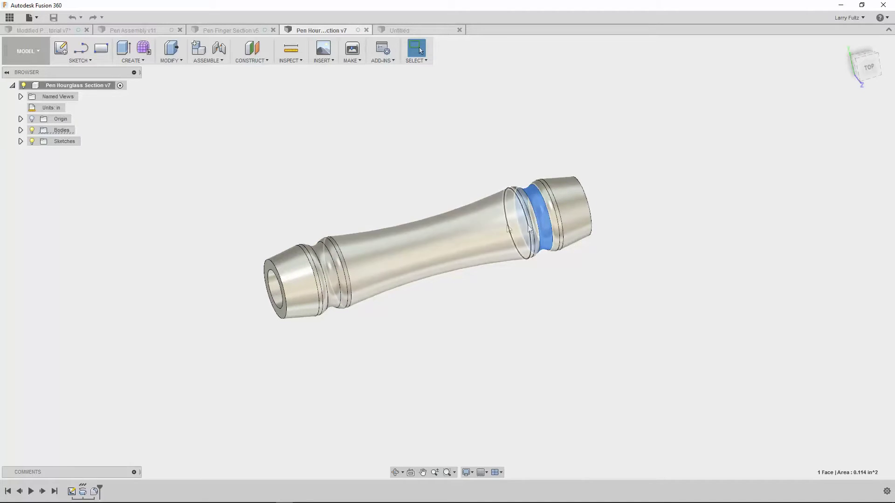
left_click(447, 130)
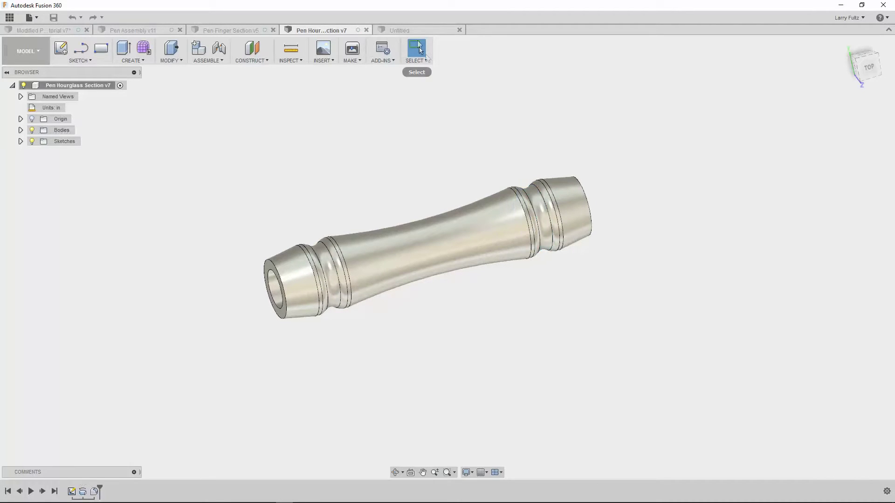
scroll(429, 131, "down", 2)
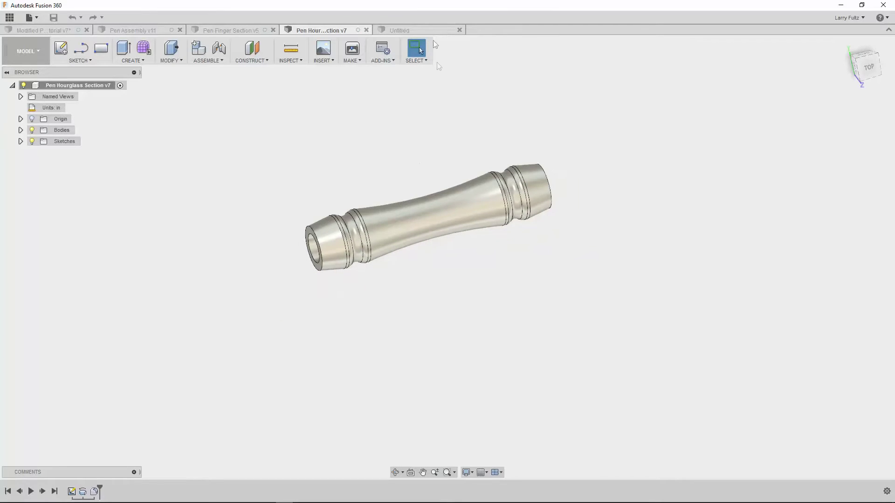
In the untitled design, sketch a rectangle about 2.5 by 0.49 in on the front plane, starting at the origin.
left_click(415, 31)
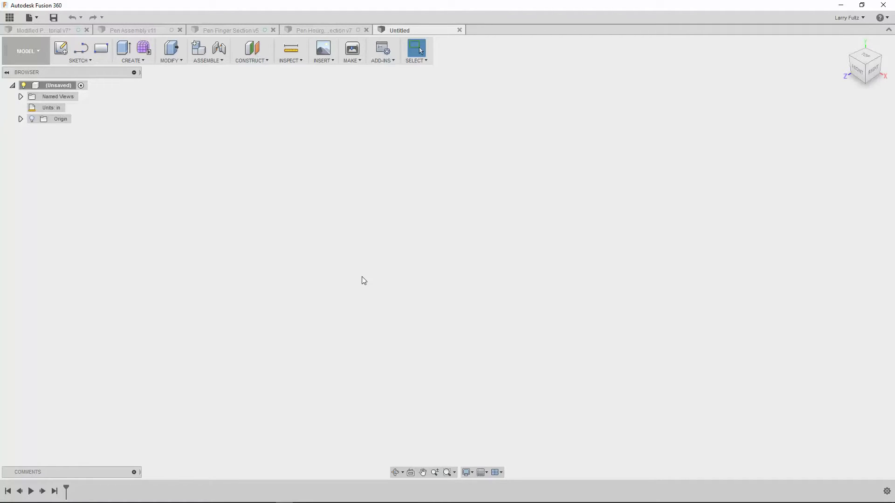
key("r")
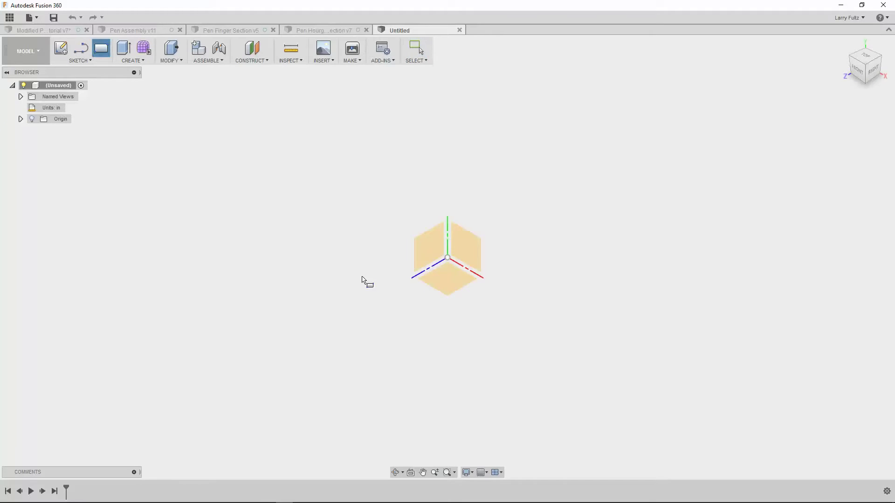
left_click(475, 251)
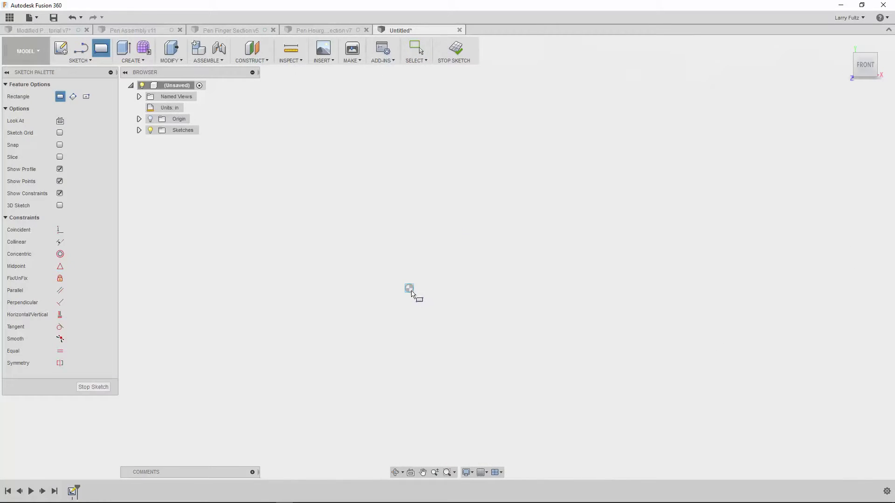
left_click(409, 289)
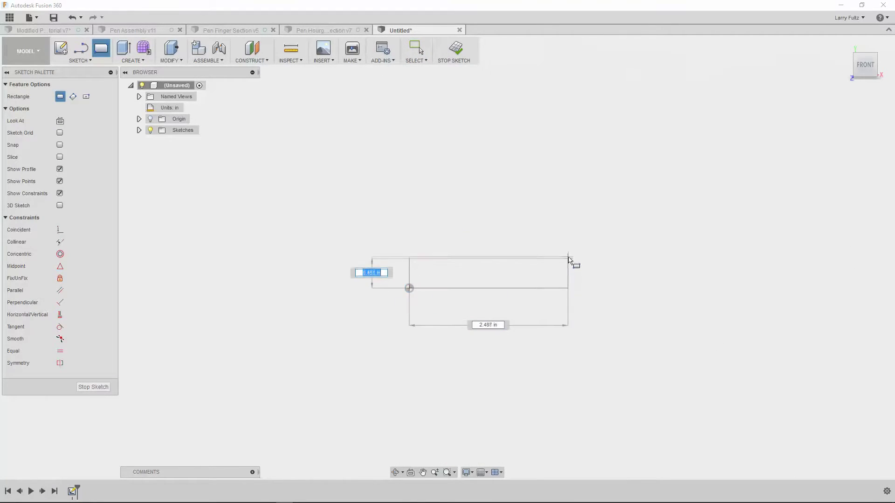
left_click(568, 257)
scroll(548, 267, "up", 2)
scroll(520, 264, "up", 2)
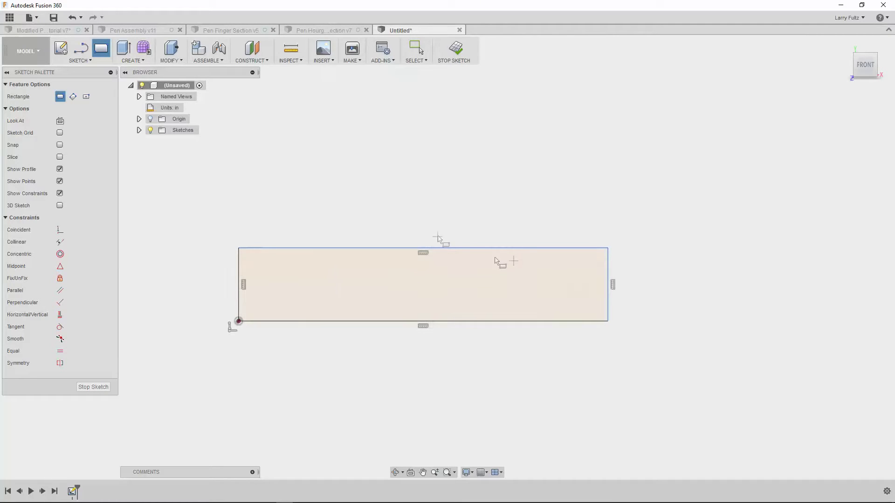
right_click(435, 219)
left_click(473, 219)
Dimension the rectangle's long upper edge to 2 in.
key("d")
left_click(519, 250)
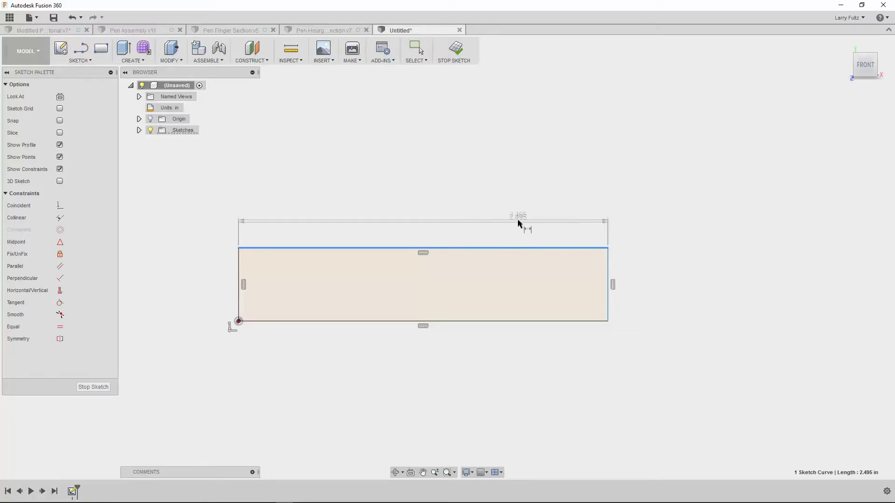
left_click(517, 219)
type("2")
key("Return")
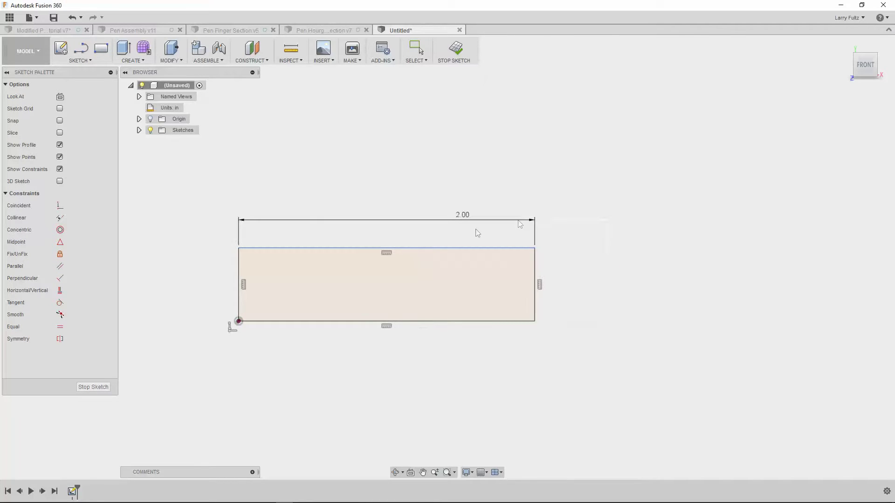
Dimension the rectangle's short edge at the origin with the expression .45/2.
left_click(239, 269)
left_click(219, 268)
key("BackSpace")
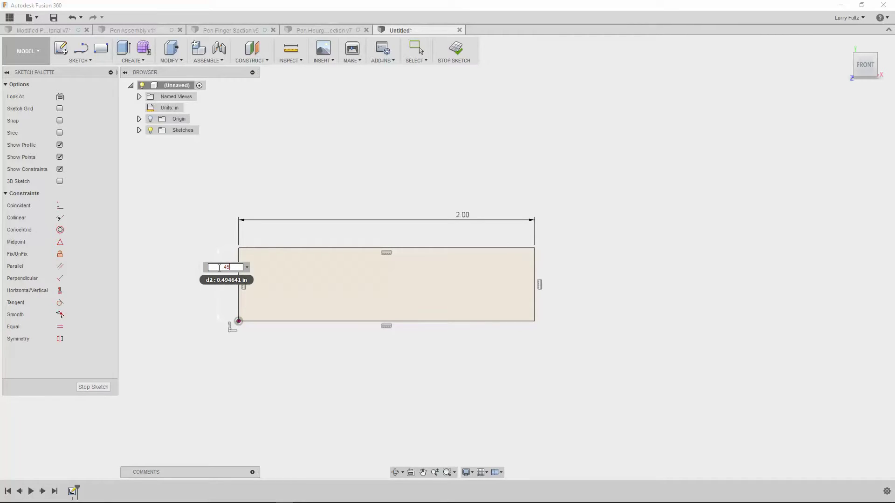
type(".45/2")
key("Return")
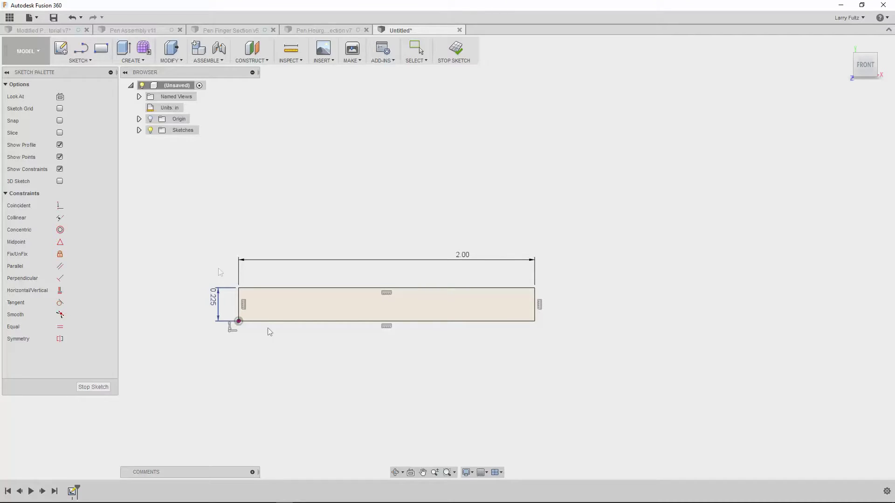
Draw two horizontal lines across the rectangle's full length, one above and one below its mid-height.
scroll(448, 279, "up", 4)
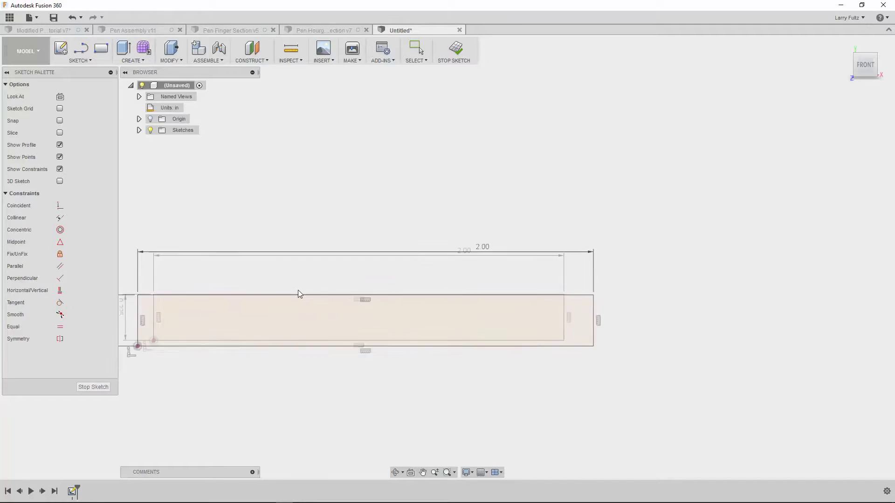
scroll(320, 317, "down", 4)
scroll(223, 306, "up", 3)
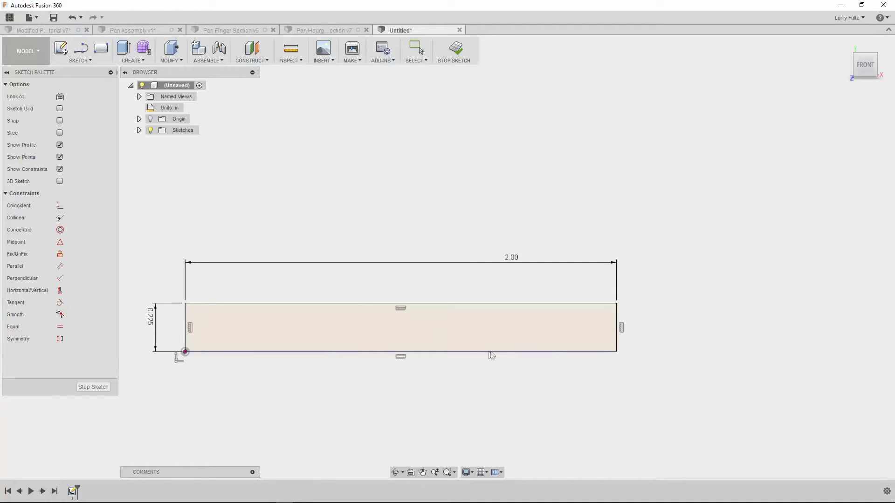
key("l")
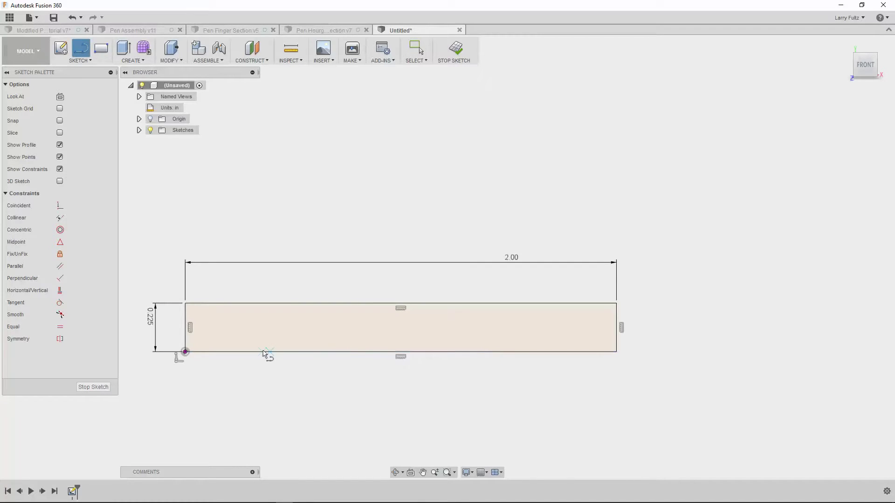
left_click(185, 336)
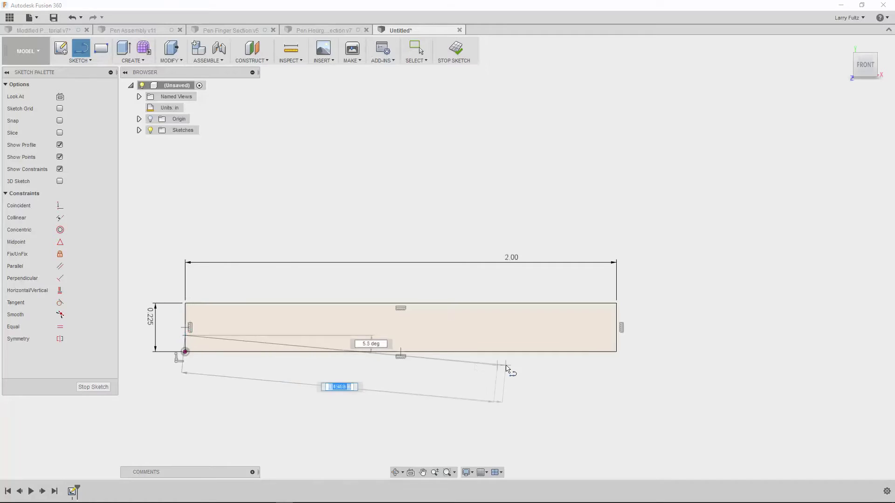
left_click(620, 344)
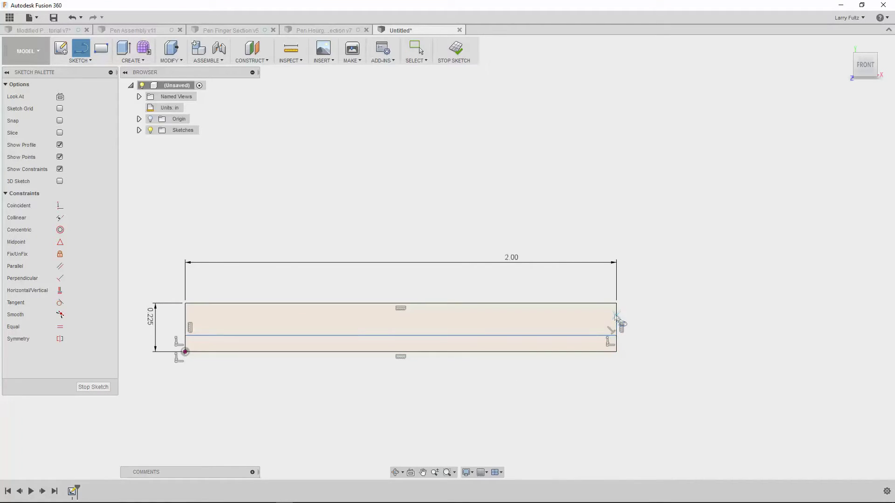
left_click(616, 317)
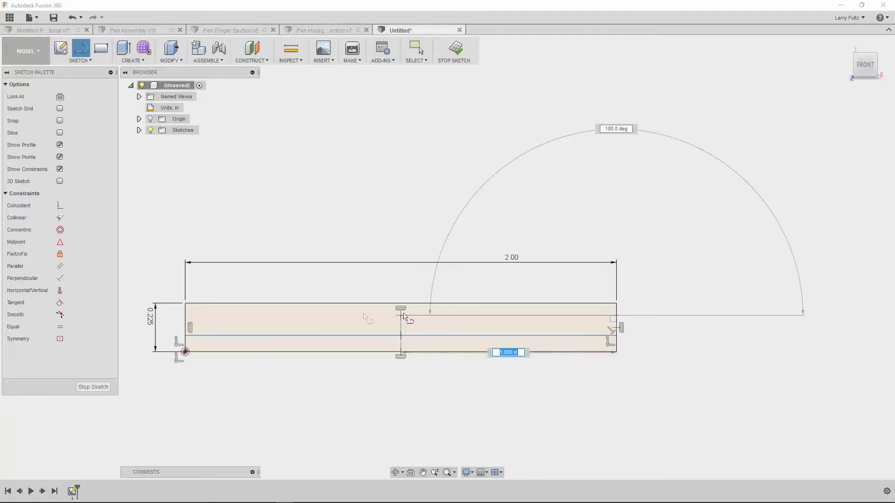
left_click(188, 317)
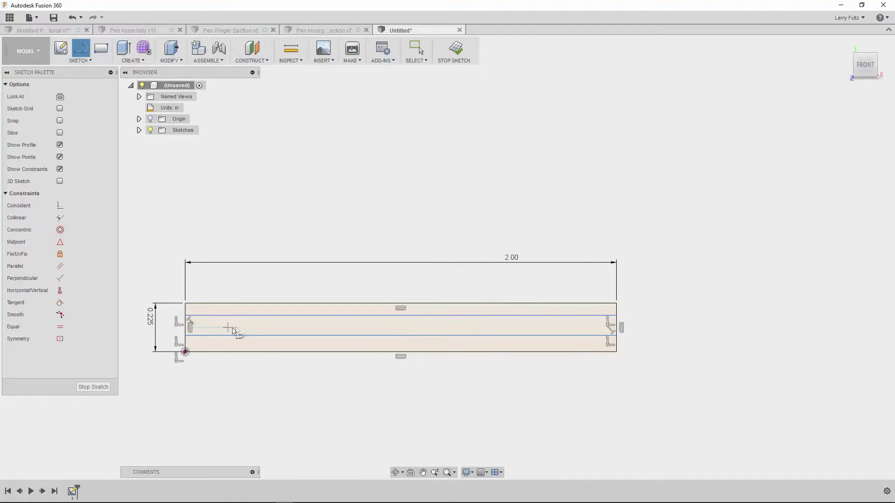
Draw three vertical lines across the rectangle's full height, one near each end and one joining the midpoints of the long edges.
left_click(234, 304)
left_click(234, 351)
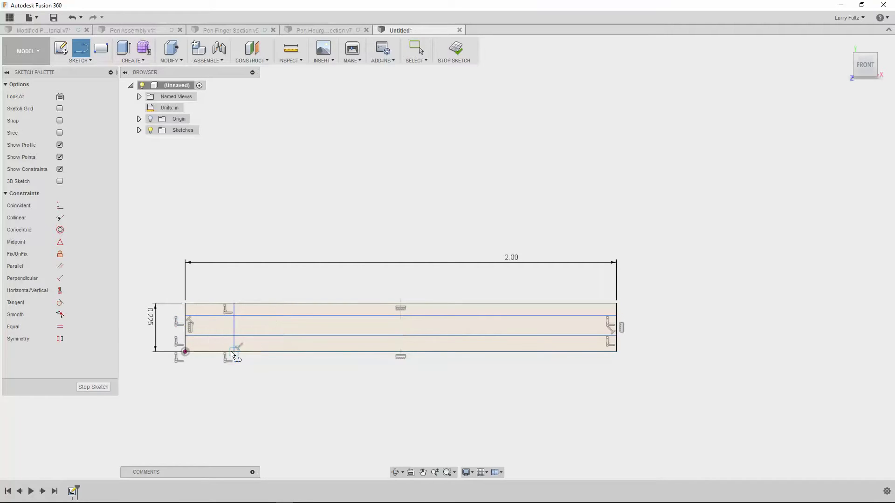
left_click(578, 304)
left_click(578, 351)
left_click(401, 304)
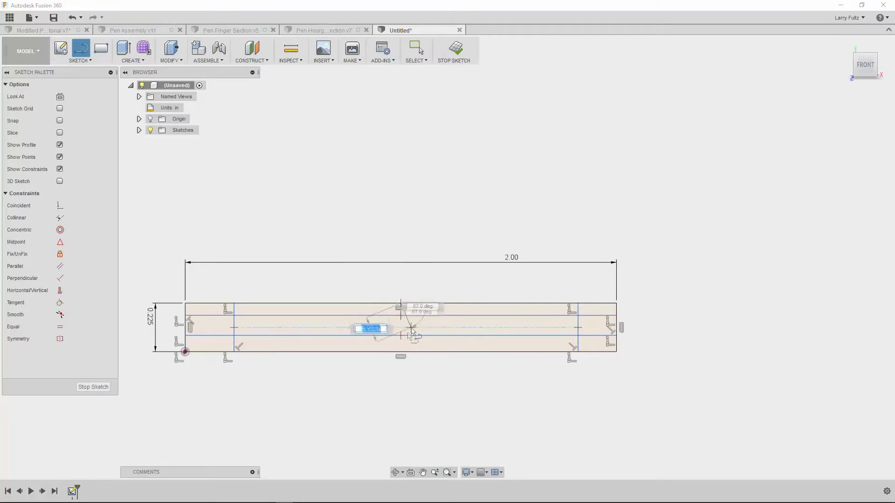
left_click(400, 352)
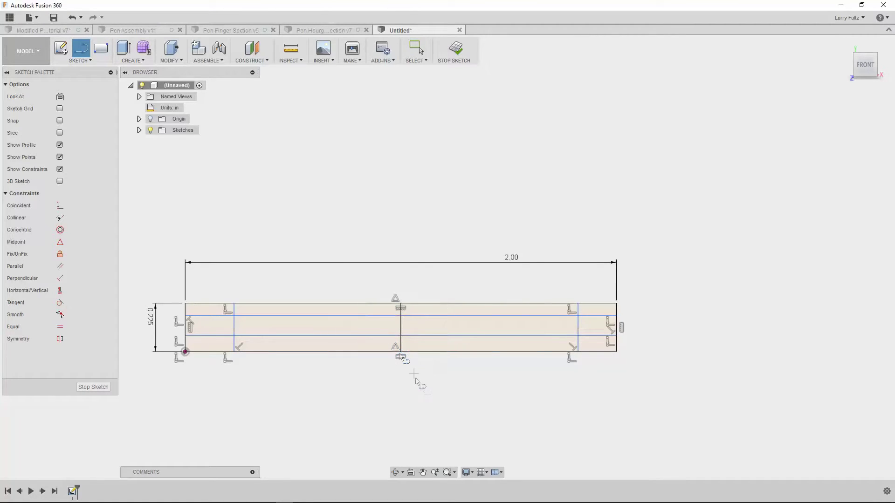
Draw sloped lines at both upper corners, from each end of the upper horizontal line to the top of the nearest vertical line.
scroll(427, 306, "down", 1)
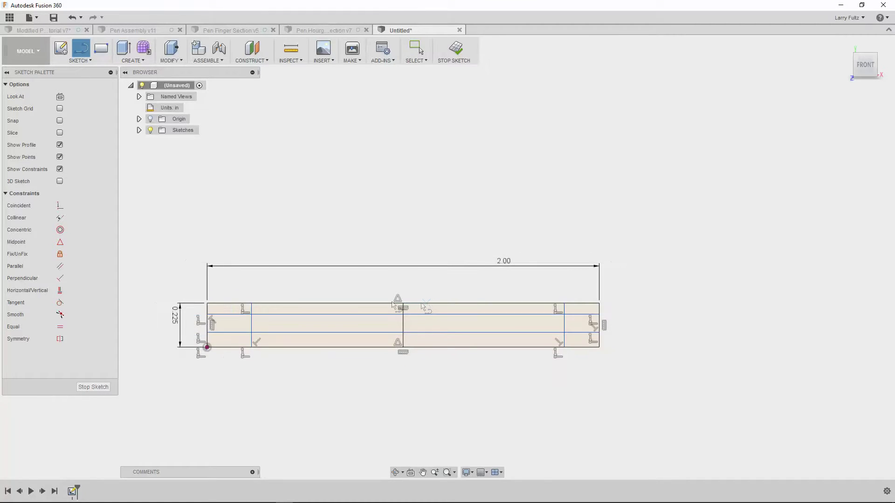
scroll(282, 302, "up", 5)
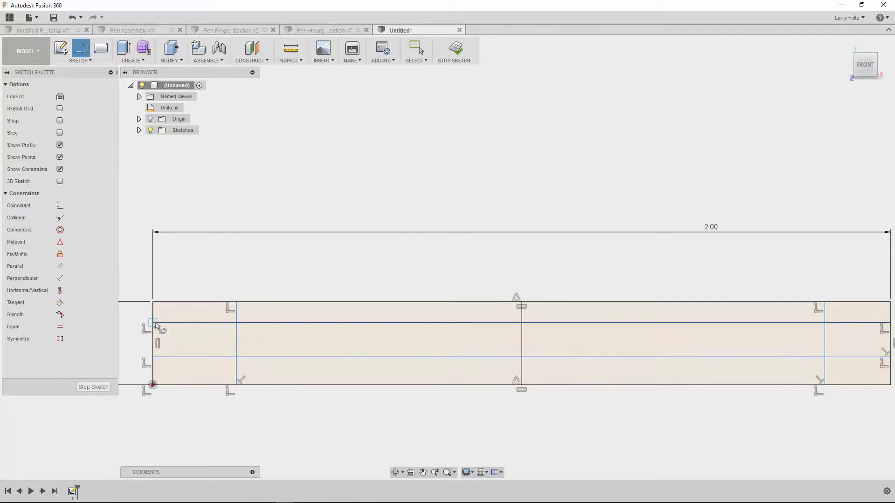
left_click(153, 324)
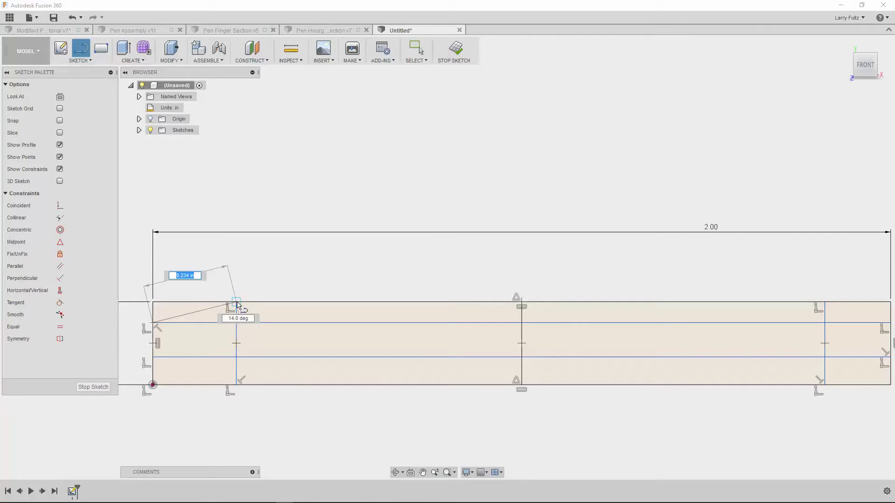
left_click(236, 303)
scroll(536, 326, "down", 3)
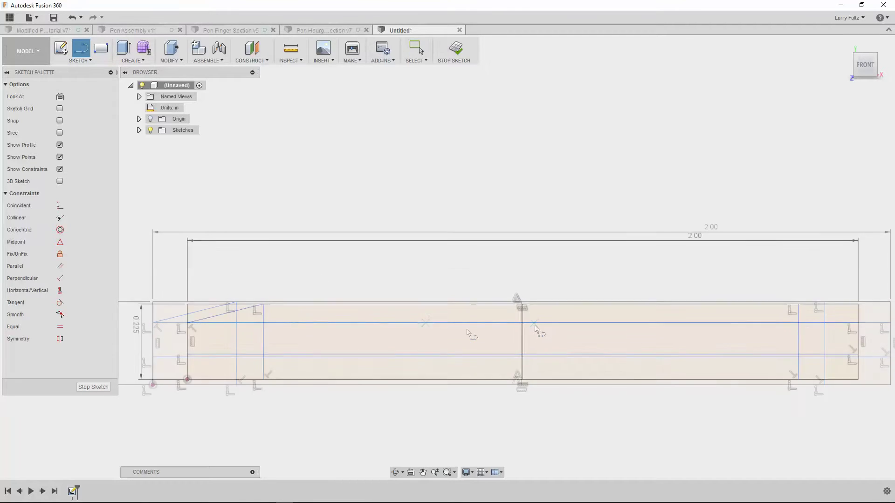
scroll(740, 328, "up", 3)
left_click(740, 334)
left_click(670, 312)
scroll(540, 285, "down", 1)
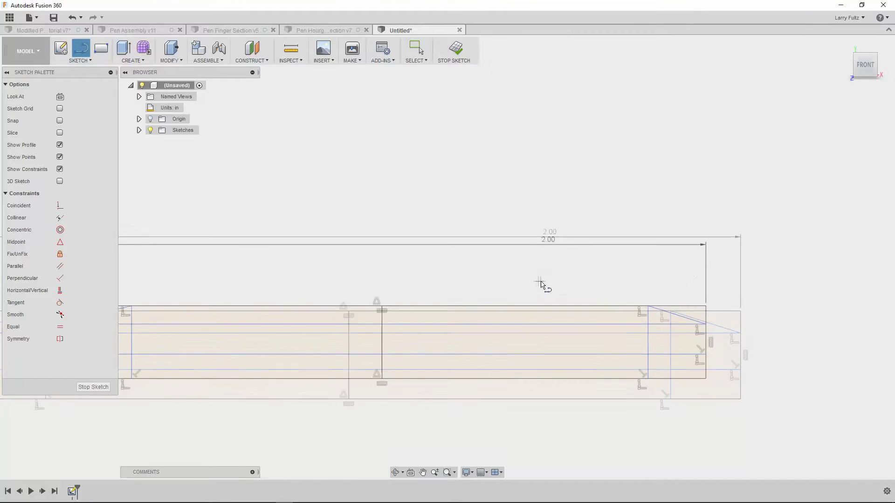
scroll(438, 296, "up", 1)
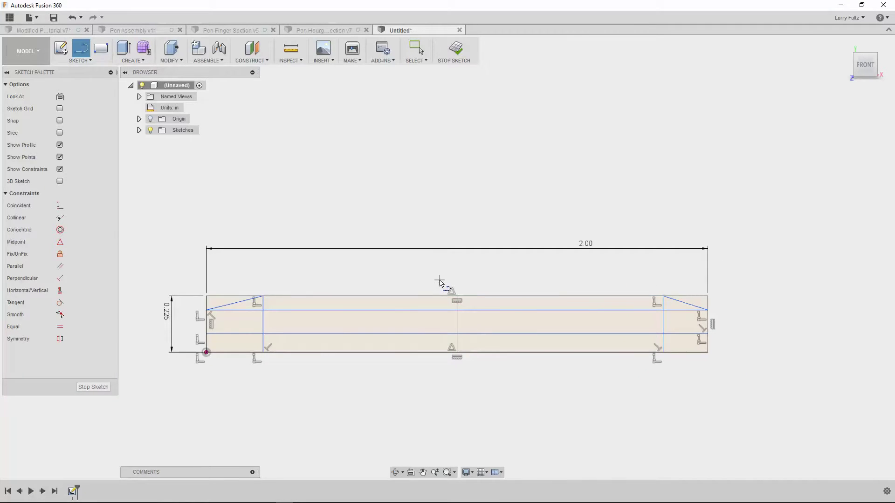
key("Escape")
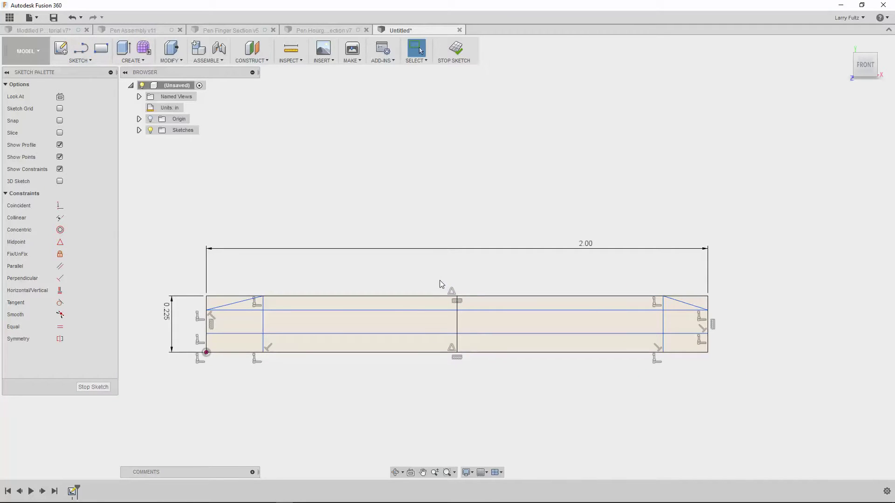
Convert the two inner horizontal lines and the three inner vertical lines to construction geometry.
left_click(417, 310)
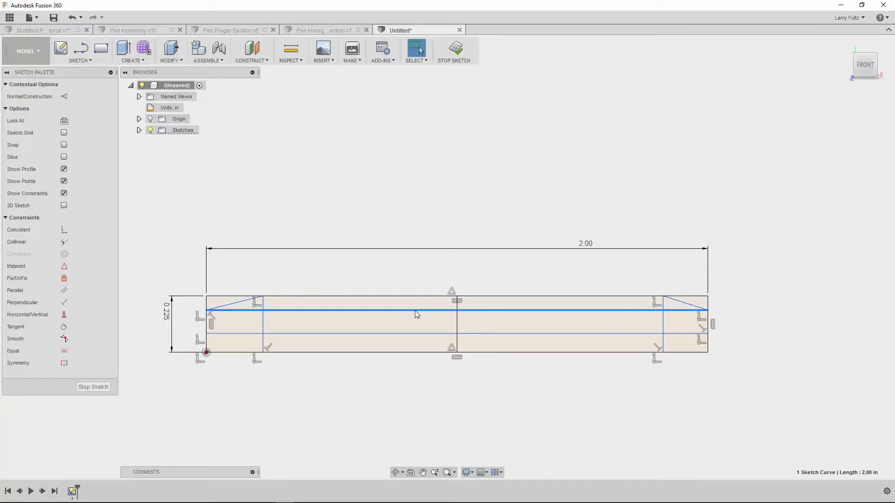
left_click(417, 333, "ctrl")
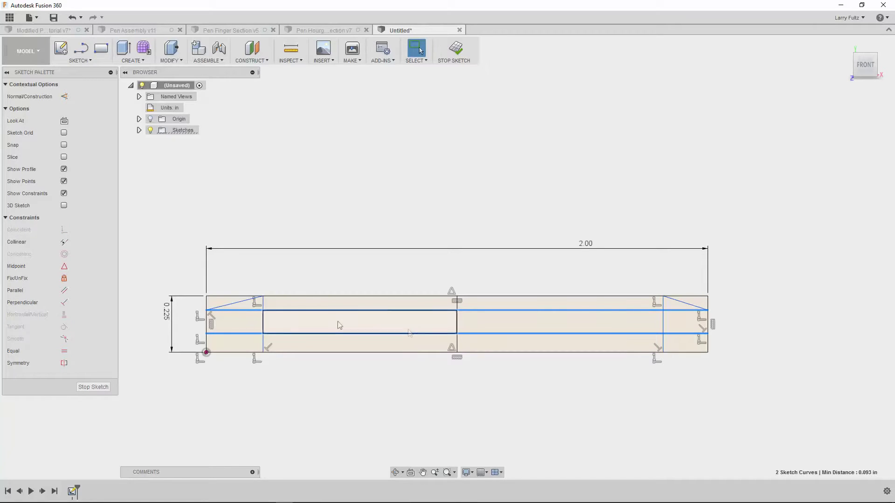
left_click(264, 325, "ctrl")
left_click(664, 325, "ctrl")
left_click(458, 327, "ctrl")
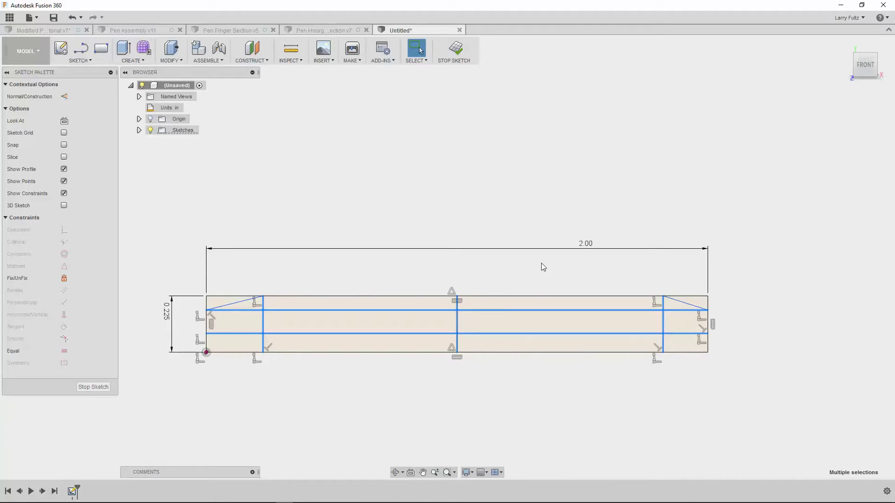
key("x")
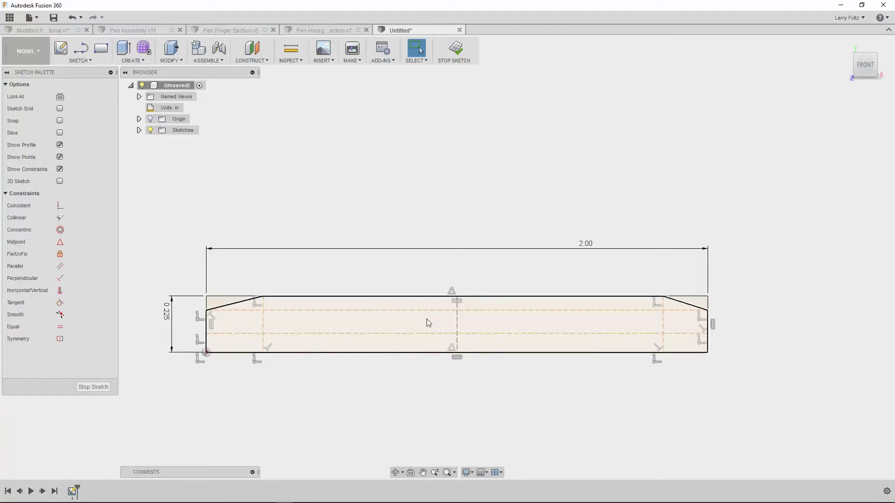
Change the lower inner horizontal line back to a normal line and move the rectangle's height dimension farther from the profile.
scroll(426, 323, "up", 3)
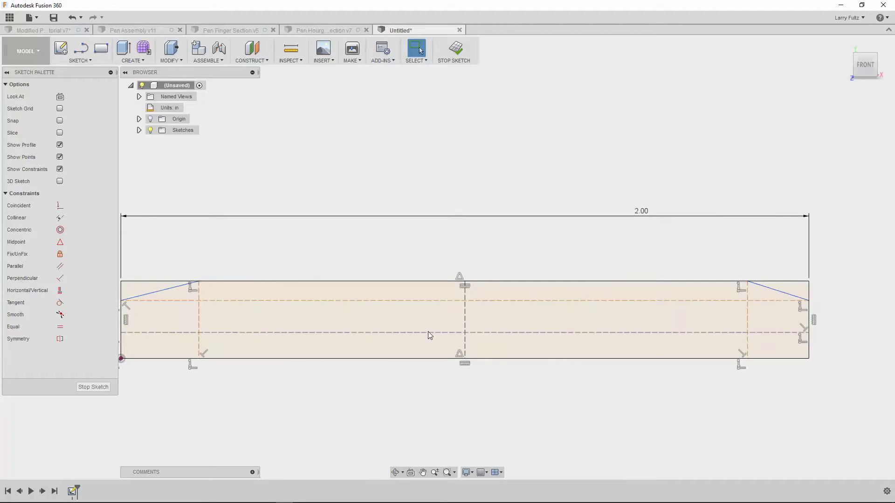
left_click(429, 333)
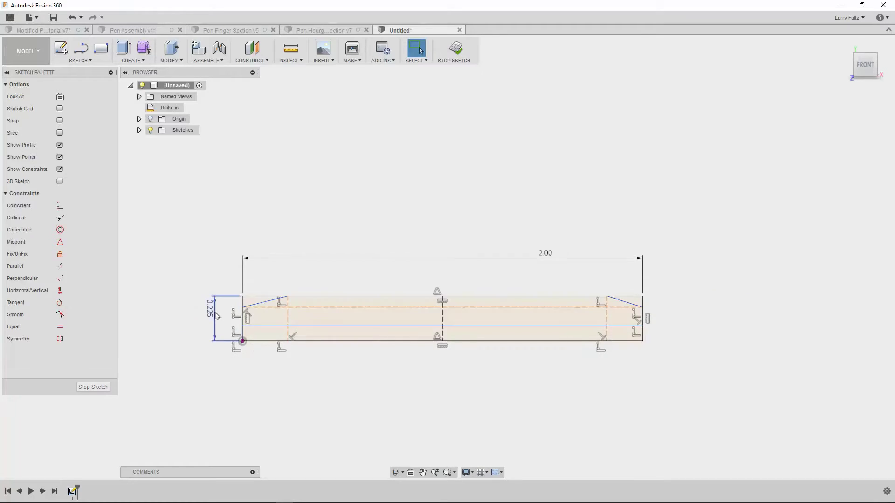
left_click_drag(212, 313, 190, 312)
left_click_drag(186, 310, 182, 311)
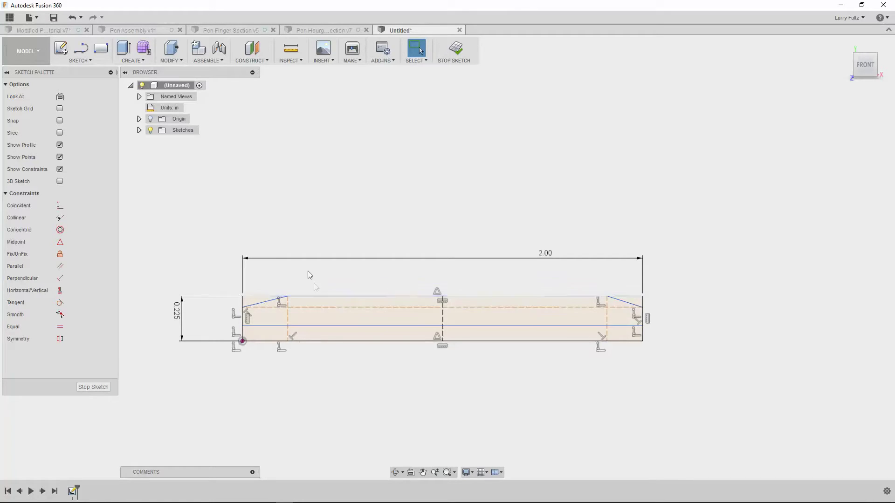
Dimension the horizontal distance from the origin to the top of the nearest vertical construction line as 0.2 in.
key("d")
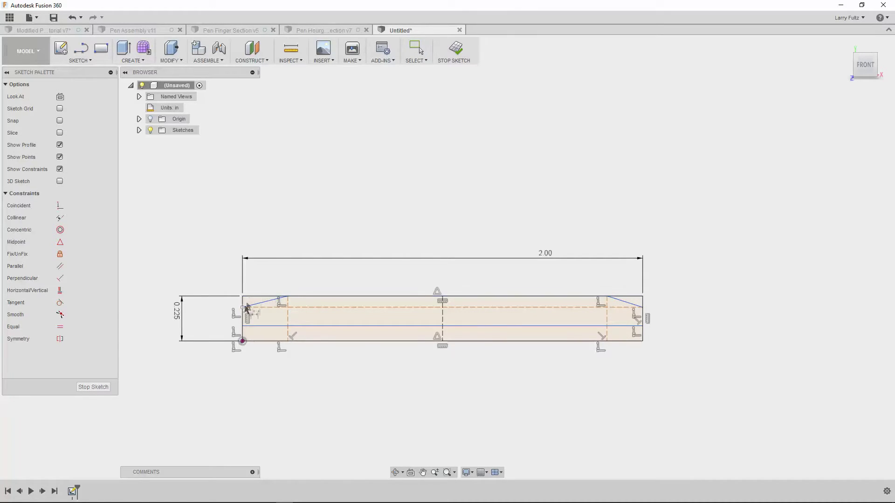
left_click(243, 341)
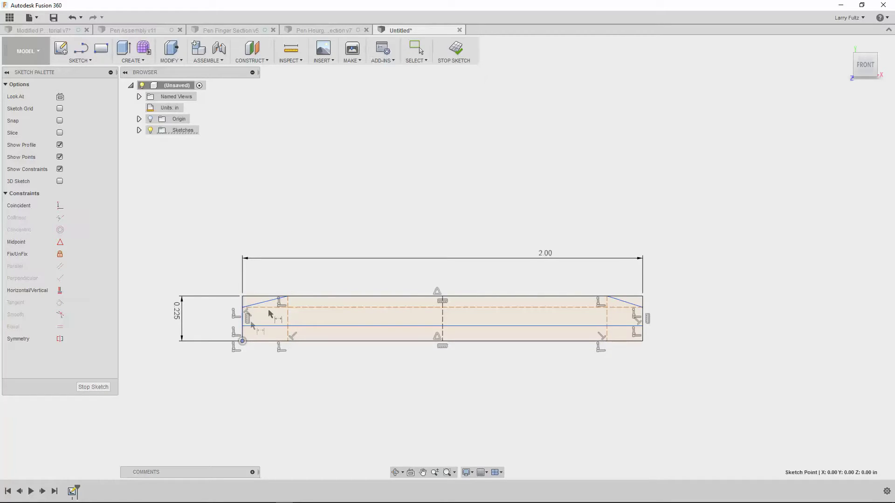
left_click(289, 299)
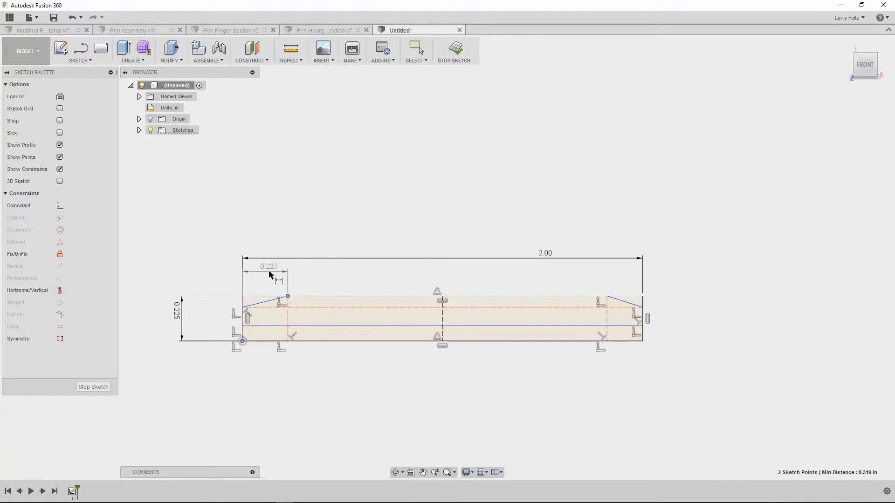
left_click(269, 273)
type(".2")
key("Return")
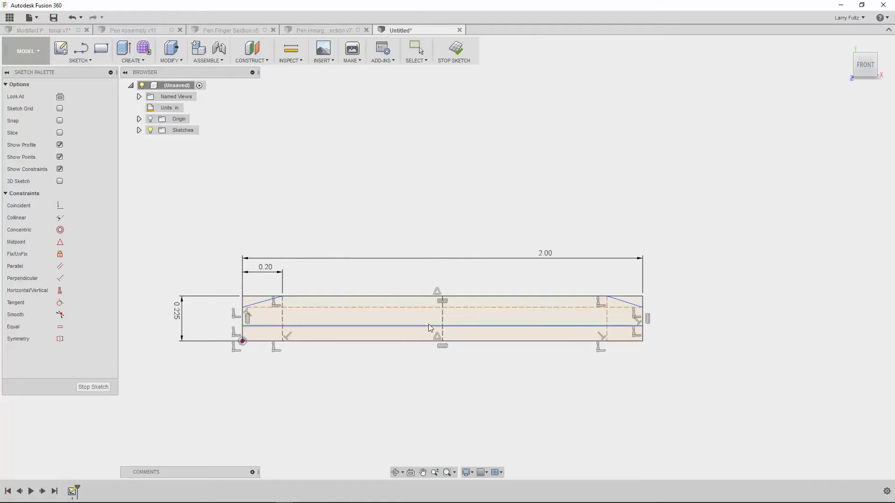
Dimension the lower inner horizontal line's height above the rectangle's base with the expression 0.248/2.
scroll(383, 330, "up", 2)
left_click(283, 348)
left_click(289, 328)
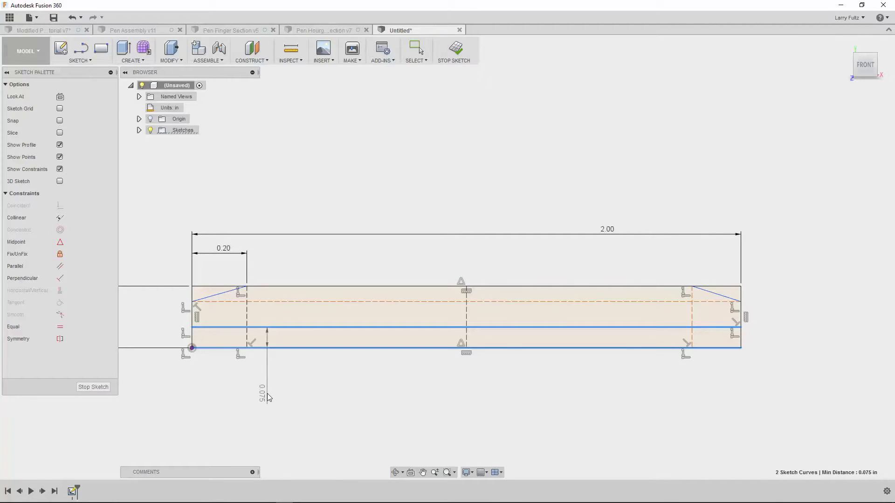
left_click(268, 397)
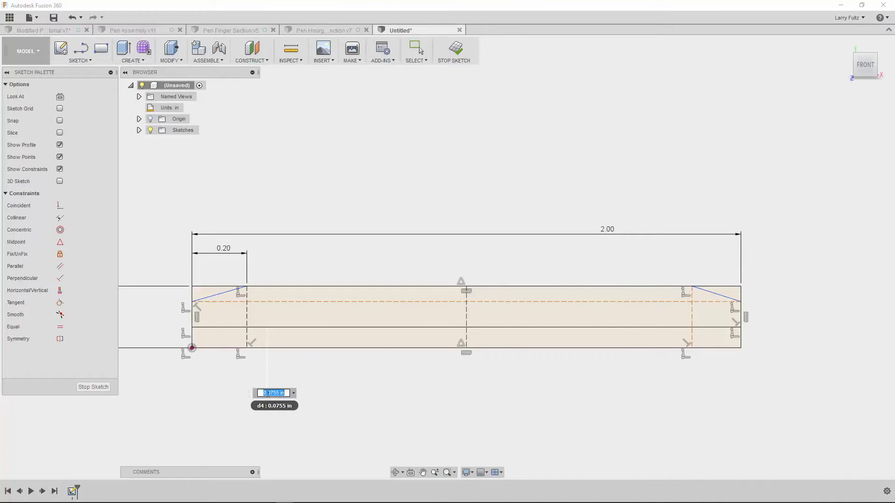
type("0.248/2")
key("Return")
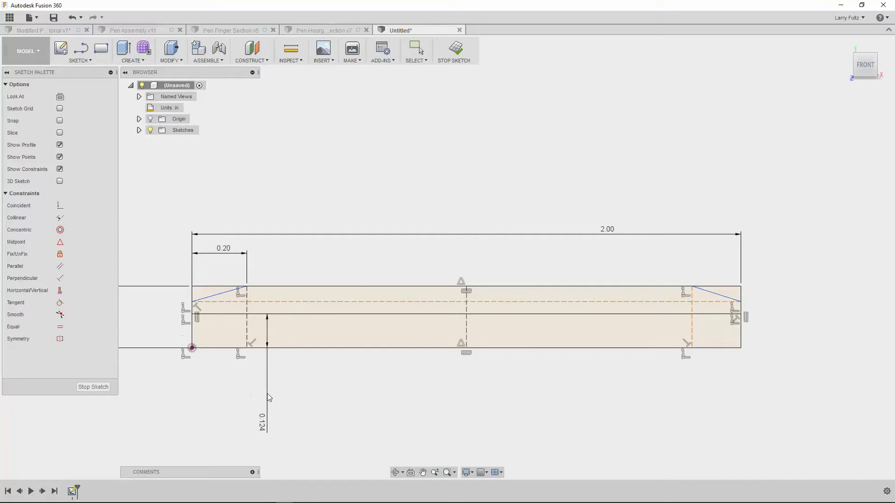
Dimension the horizontal construction line's height above the rectangle's base with the expression .376/2.
scroll(349, 351, "down", 1)
scroll(341, 332, "up", 2)
left_click(334, 355)
left_click(343, 298)
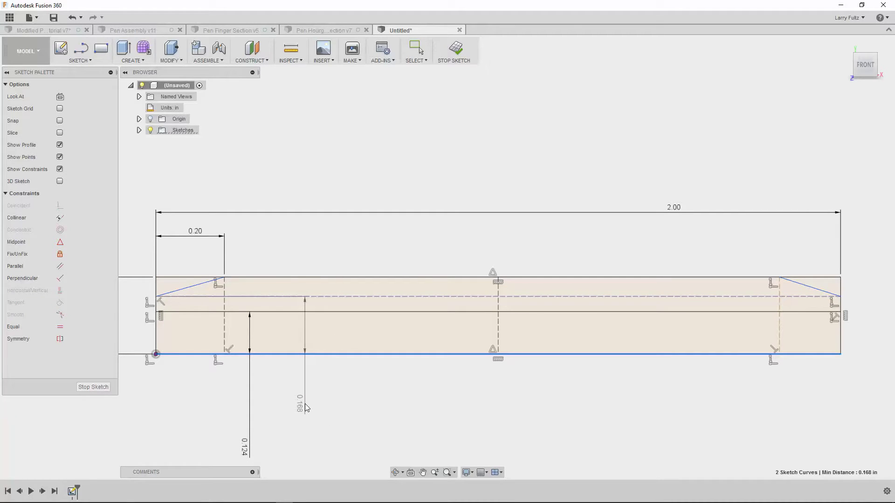
left_click(306, 408)
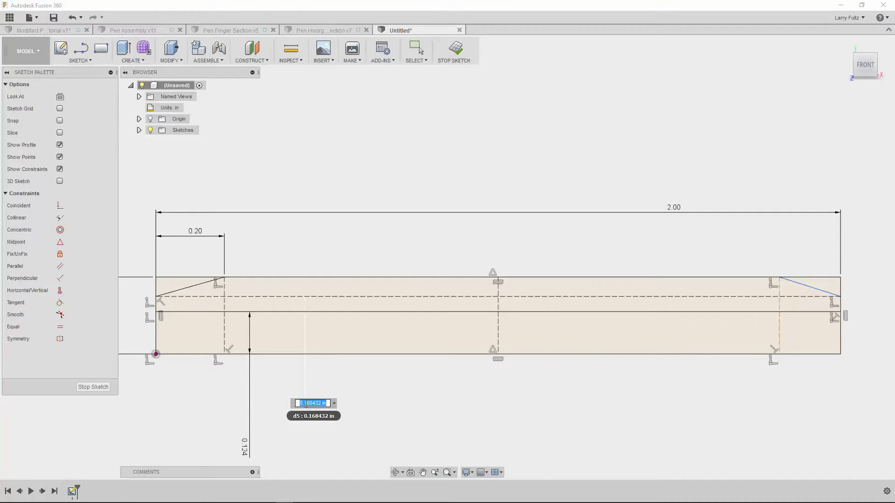
type(".376/2")
key("Return")
scroll(421, 404, "down", 2)
scroll(429, 311, "up", 4)
scroll(422, 324, "down", 5)
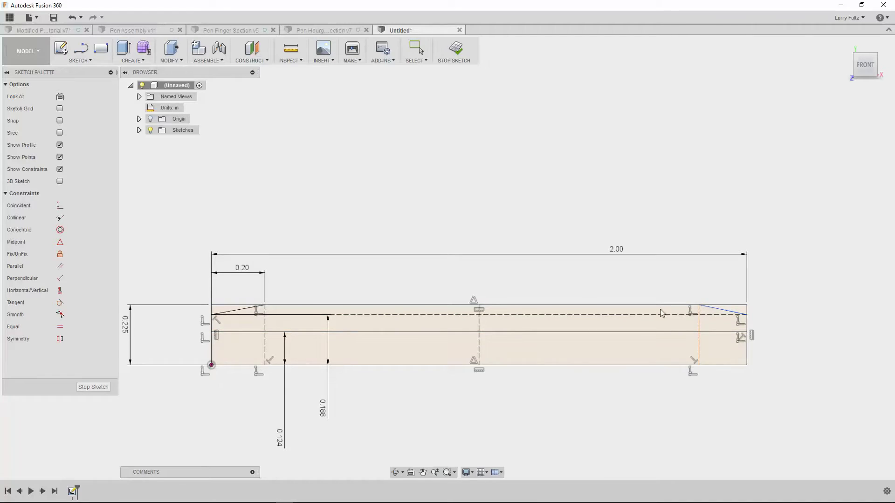
key("Escape")
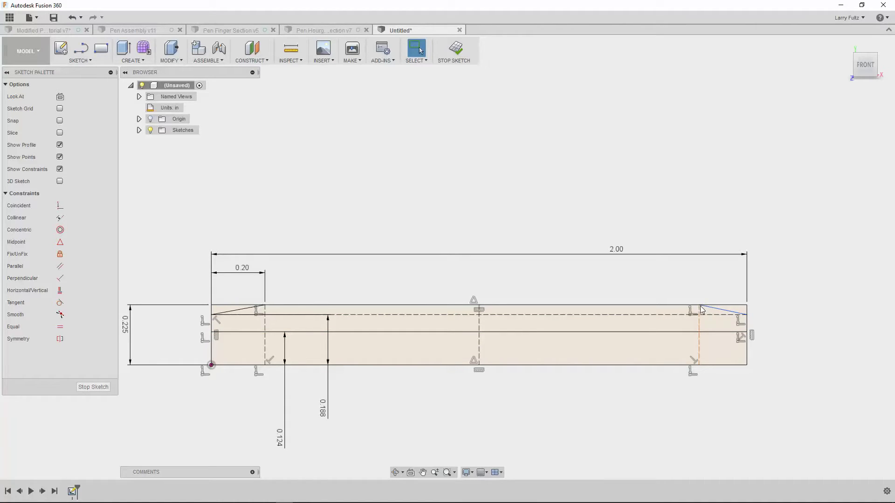
Move the upper endpoint of the sloped line at the far end along the long edge to about 1.76 in from the origin.
scroll(700, 306, "up", 2)
mouse_move(691, 314)
left_mouse_down()
mouse_move(627, 315)
mouse_move(658, 321)
left_mouse_up()
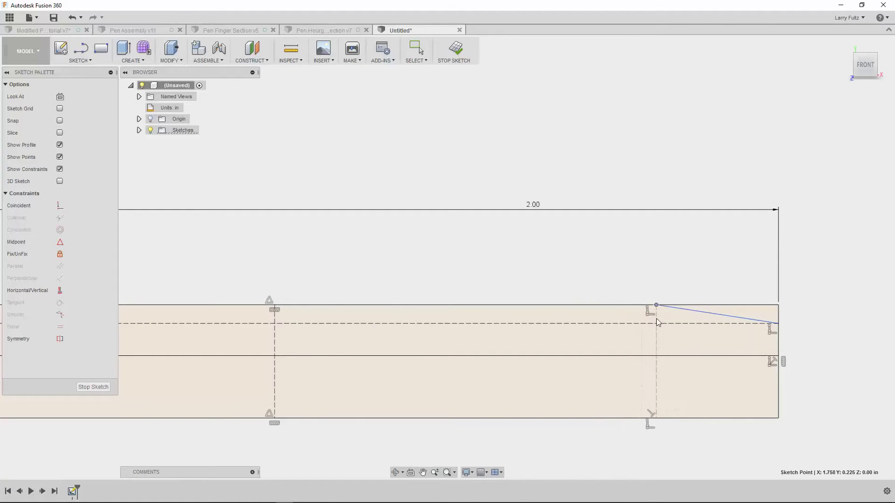
scroll(648, 317, "down", 4)
scroll(444, 319, "up", 1)
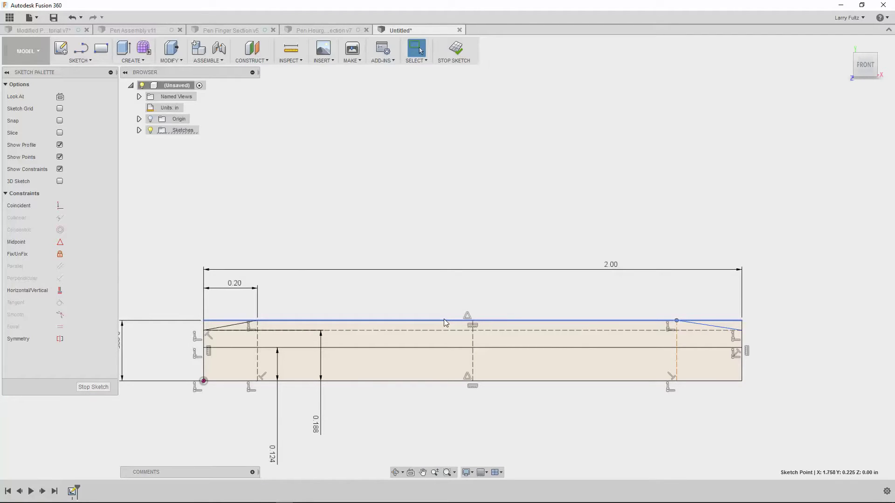
left_click(408, 307)
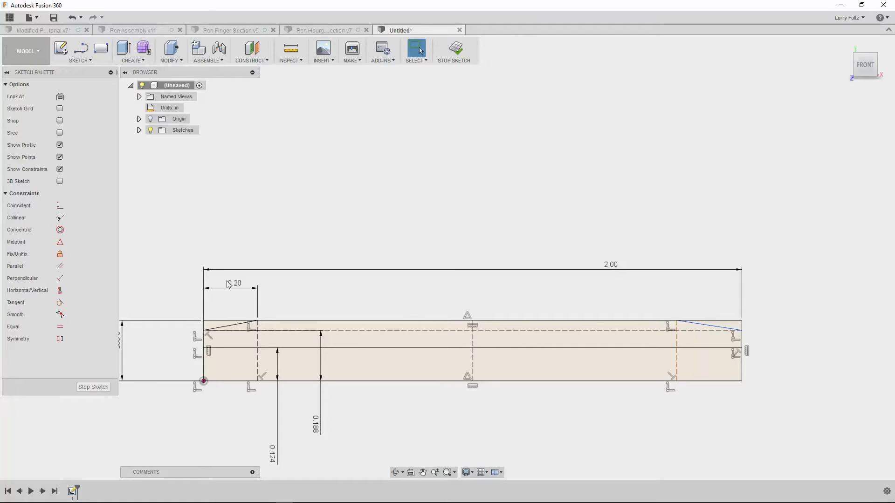
Make the upper endpoints of the two sloped lines symmetric about the central vertical construction line.
left_click(60, 339)
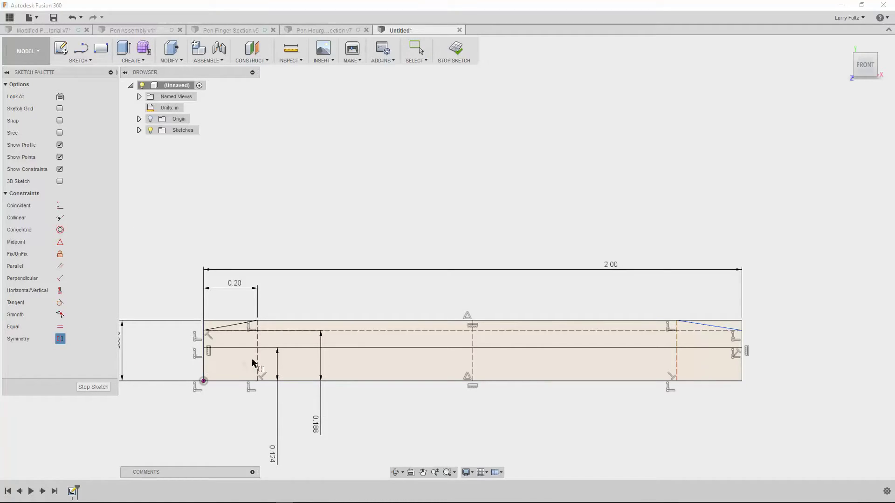
left_click(258, 322)
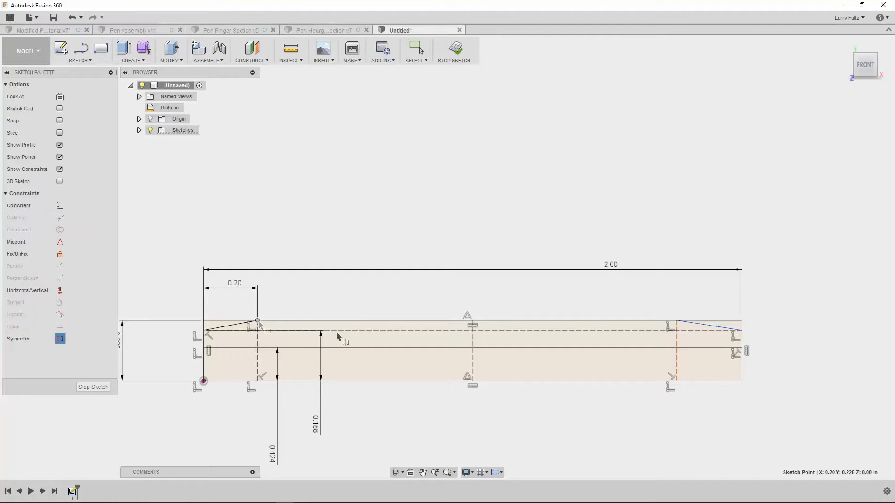
left_click(676, 322)
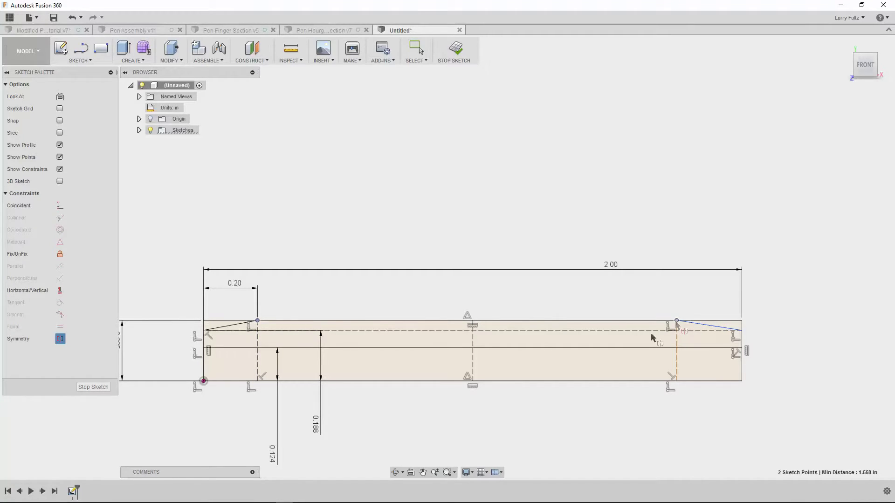
left_click(473, 360)
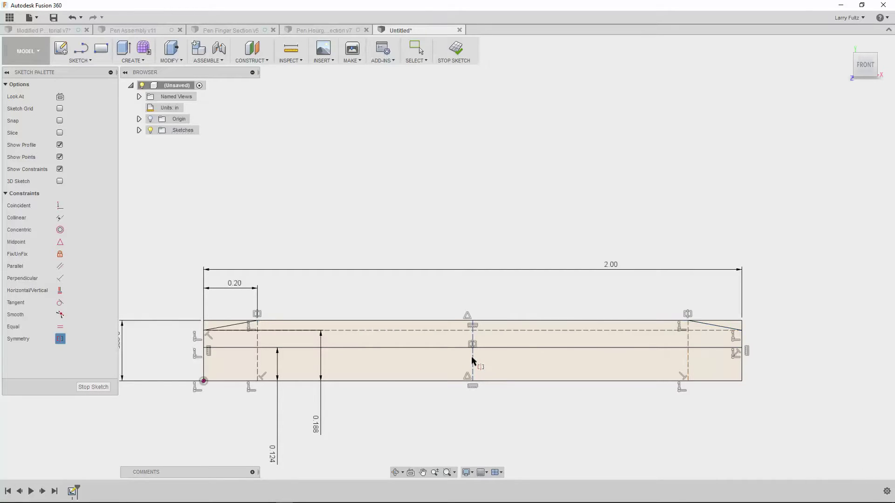
Revolve the profile between the bore line and the tapered outline 360 degrees about the rectangle's base line as a new body.
scroll(522, 387, "down", 2)
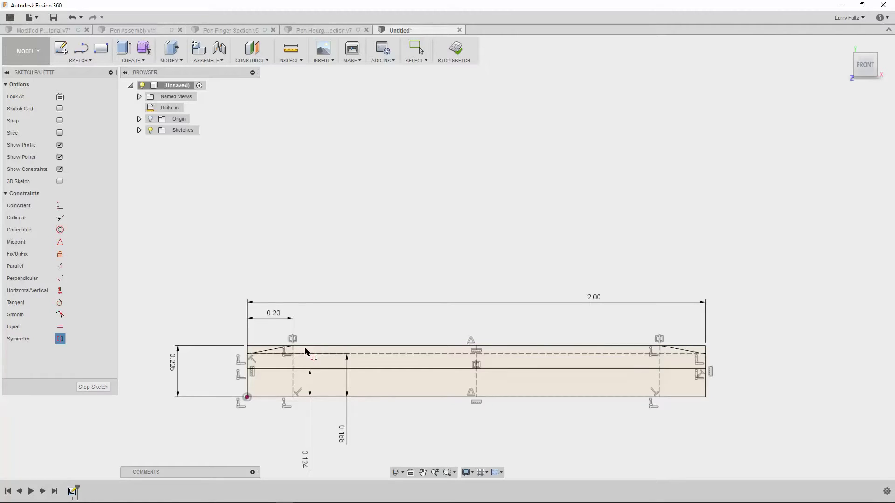
scroll(421, 319, "down", 1)
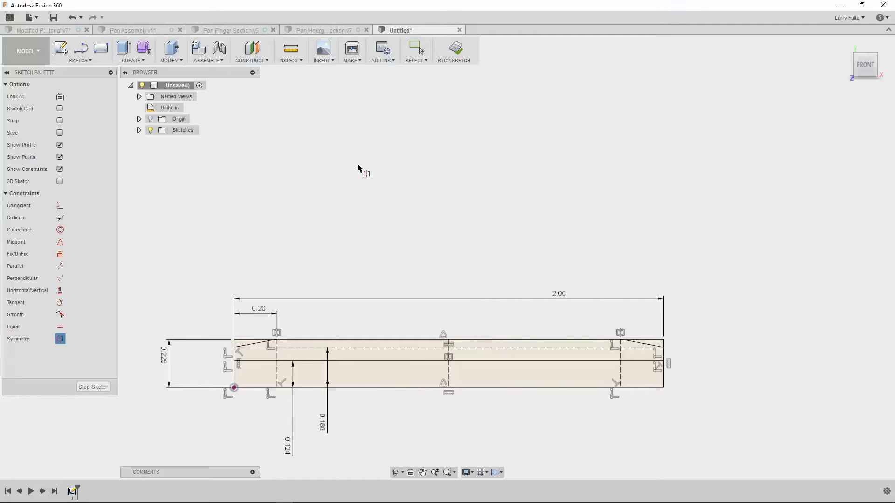
left_click(132, 60)
left_click(133, 94)
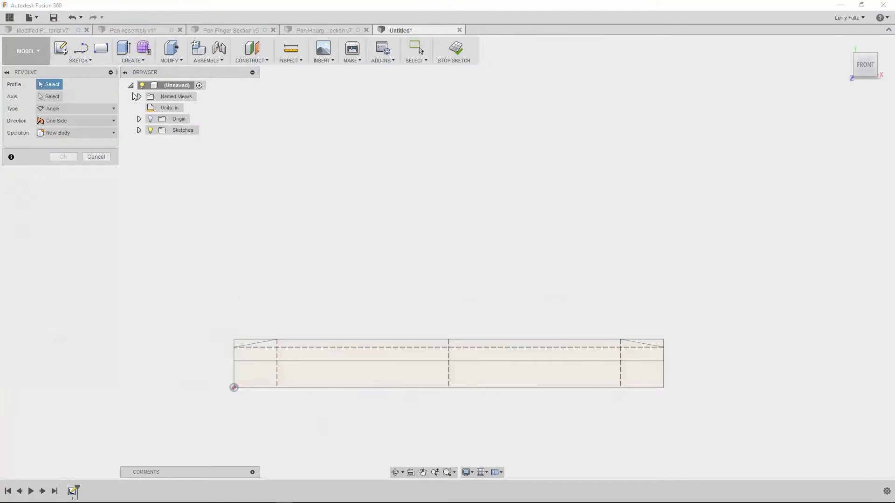
left_click(344, 355)
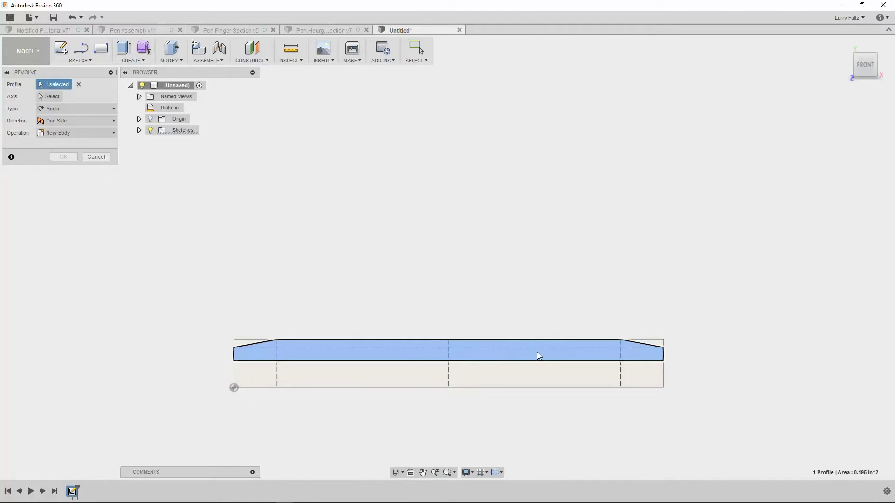
left_click(50, 96)
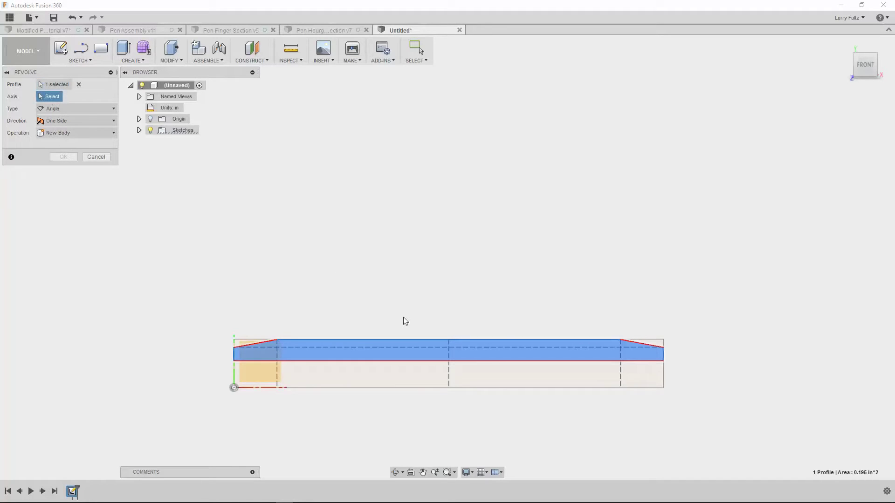
left_click(406, 387)
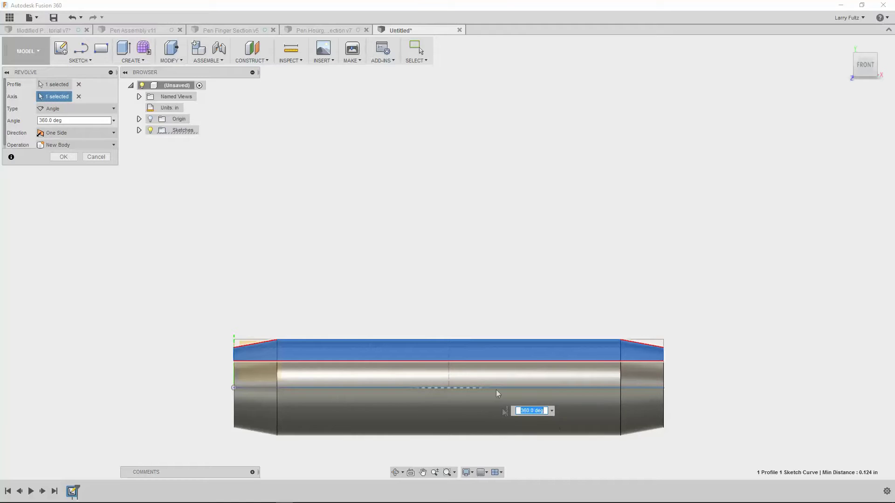
key("Return")
middle_click_drag(544, 278, 569, 279, "shift")
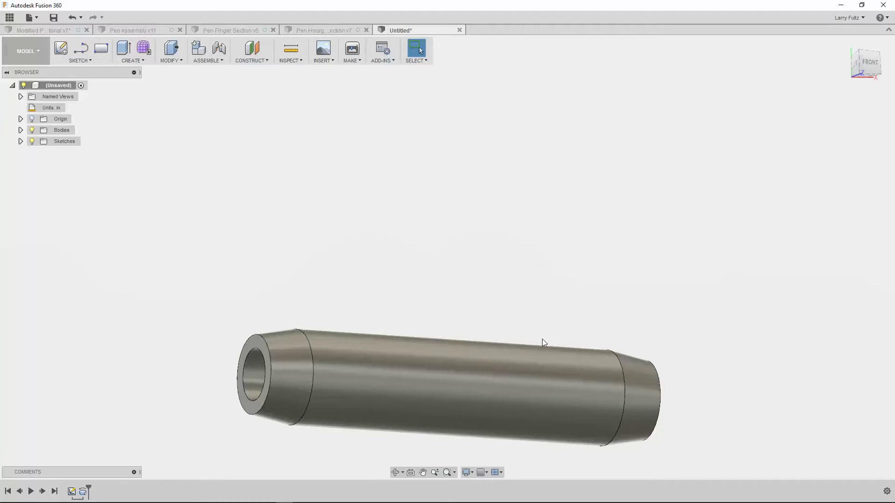
Show the profile sketch and reopen it for editing.
left_click(21, 141)
left_click(41, 152)
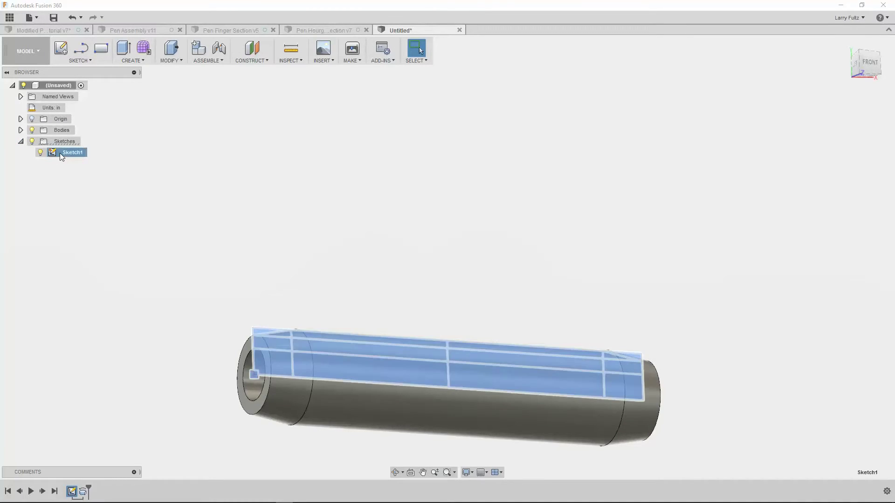
right_click(61, 154)
left_click(84, 176)
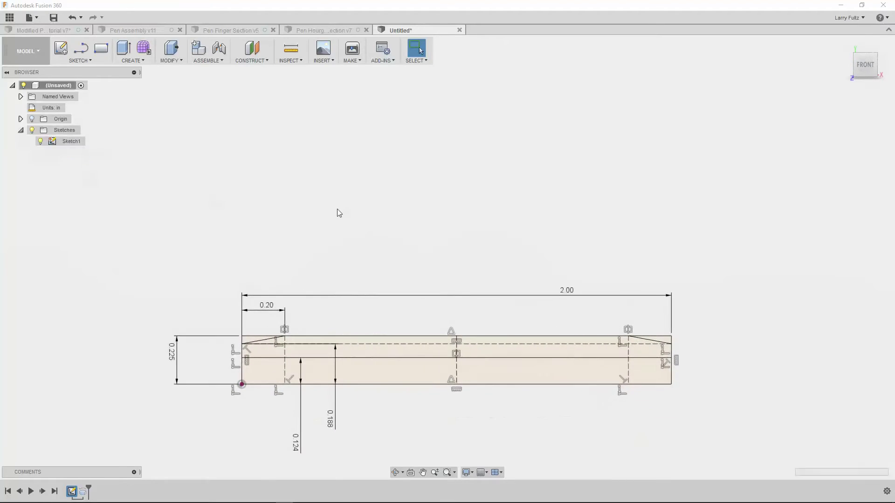
Draw a horizontal line about 2 in long just above the rectangle's upper edge and delete the stray sloped segment at its end.
key("l")
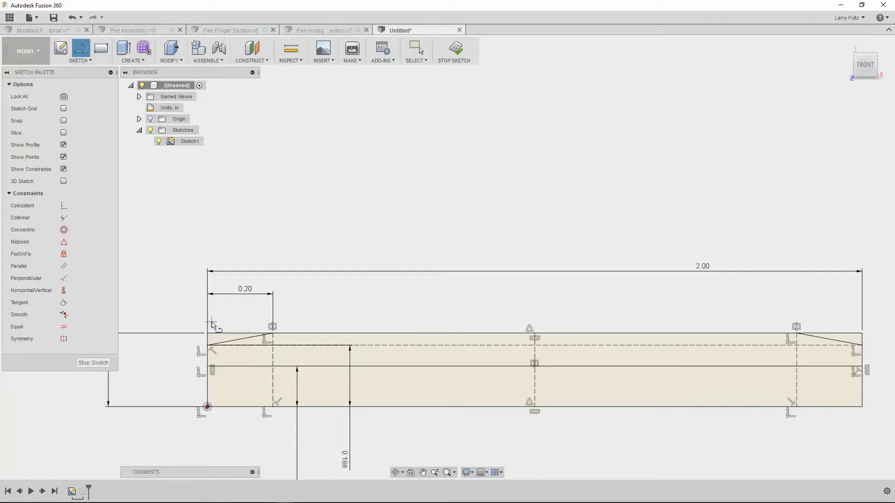
left_click(208, 323)
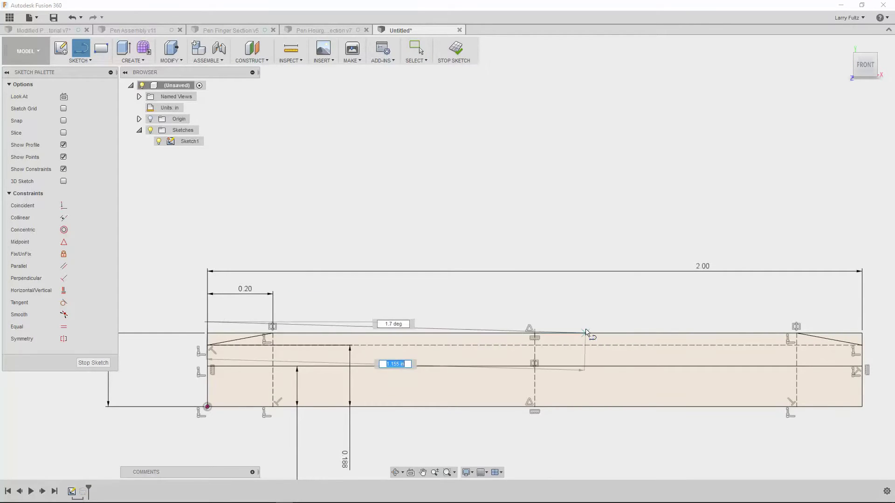
left_click(862, 322)
left_click(726, 292)
key("Escape")
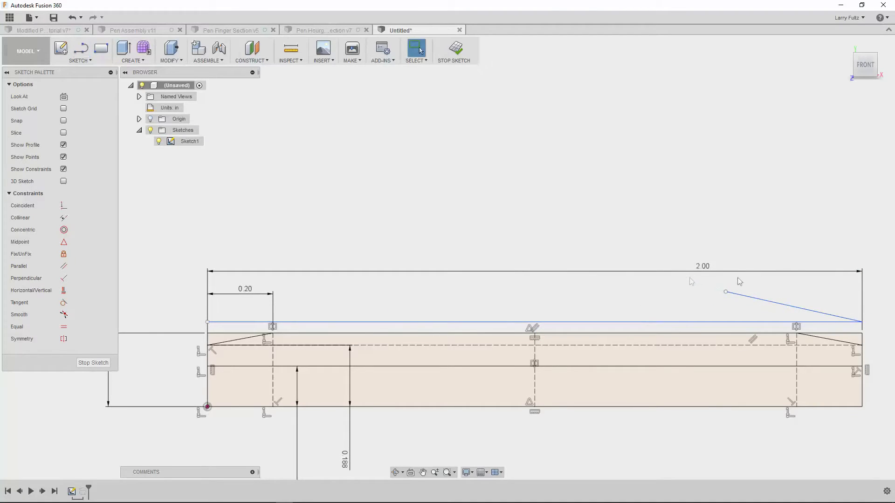
left_click(754, 298)
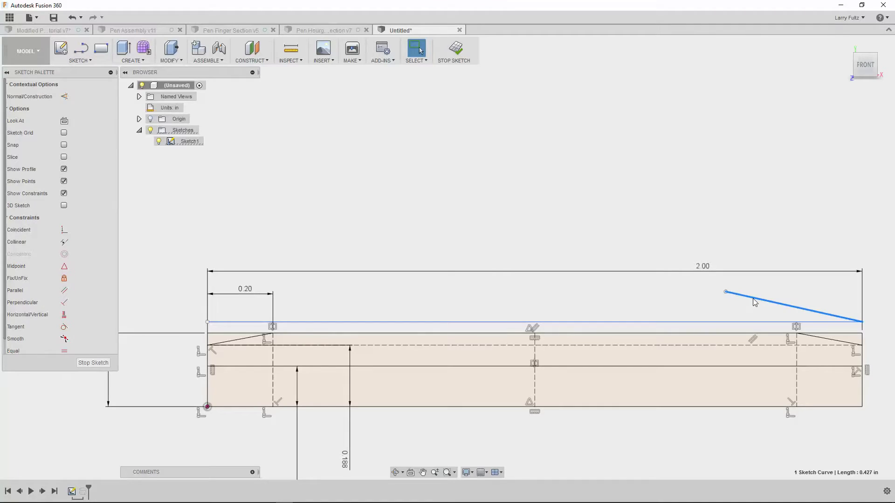
key("Delete")
Convert the horizontal line above the rectangle to construction geometry.
scroll(346, 327, "up", 3)
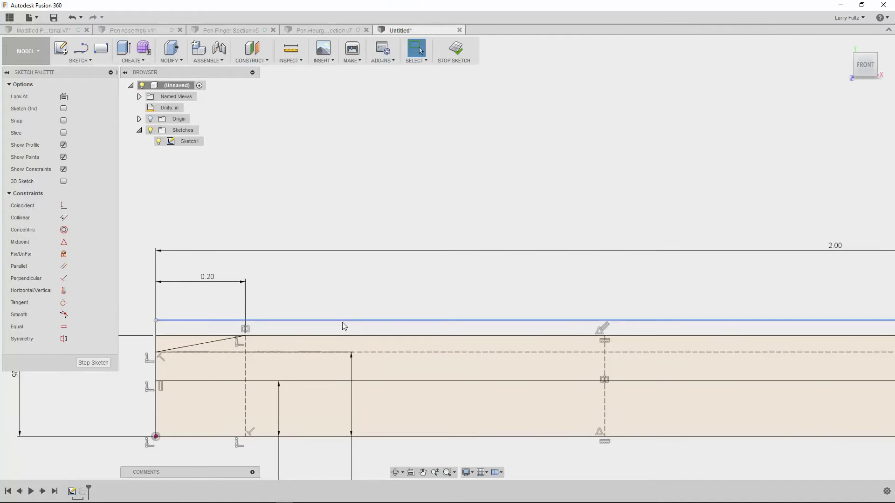
left_click(342, 321)
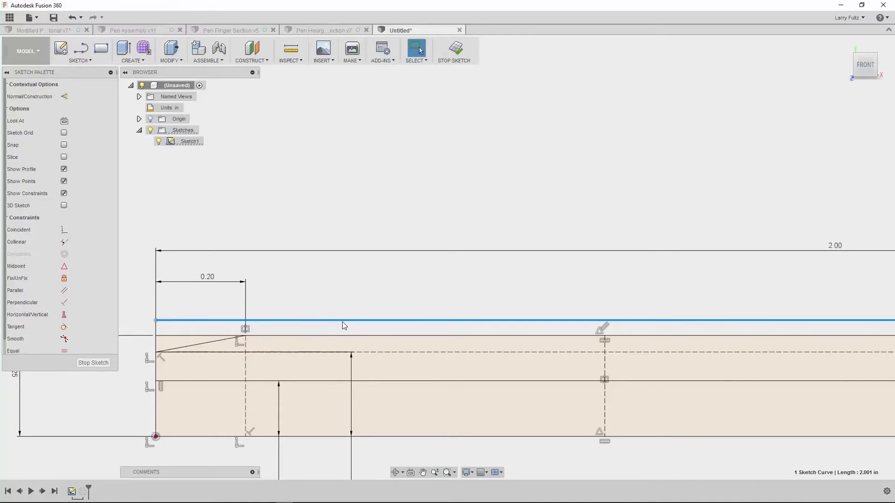
key("x")
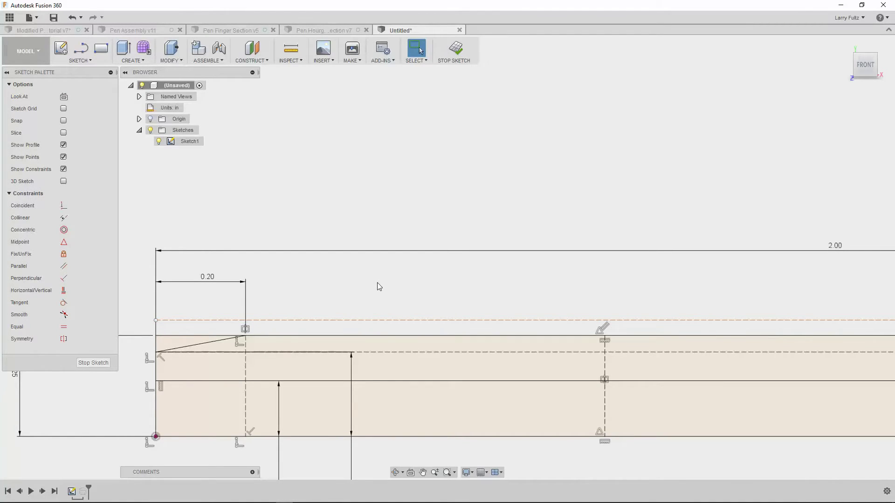
Draw a center-diameter circle about 0.1 in across, centered on the new construction line just inward of the 0.20 in taper.
key("c")
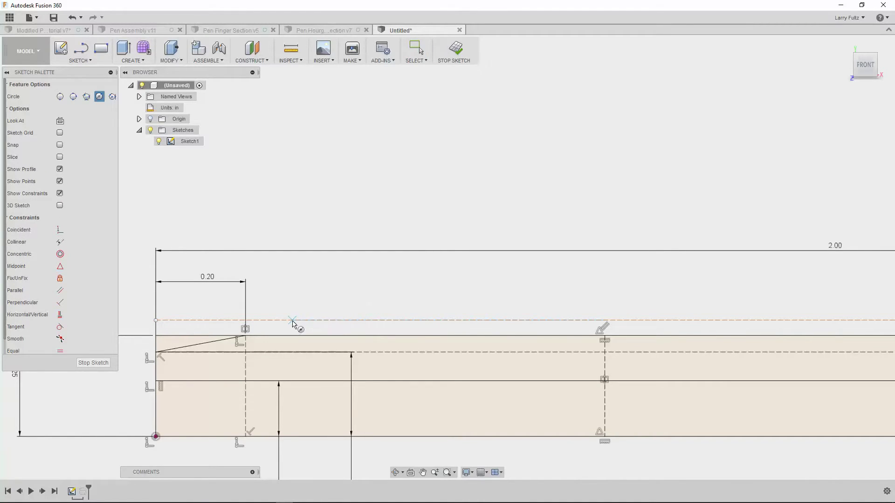
left_click(292, 321)
left_click(313, 315)
right_click(343, 287)
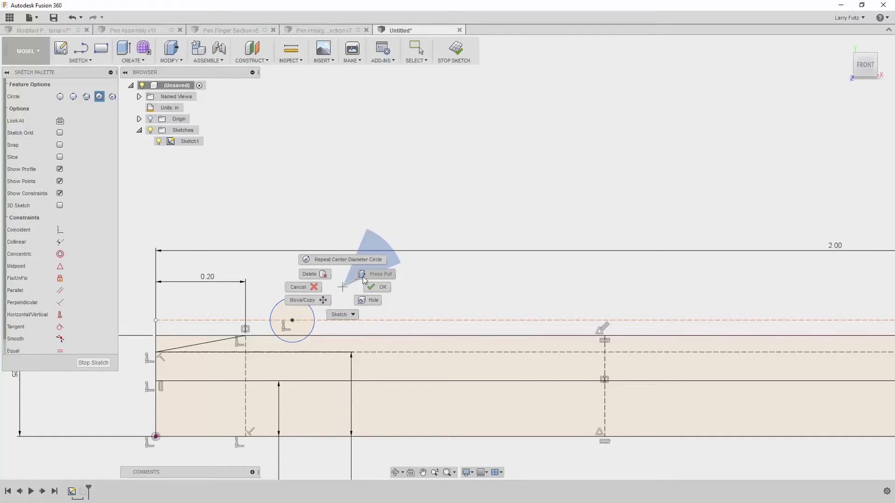
left_click(365, 279)
Dimension the circle's diameter as 0.125 in.
key("d")
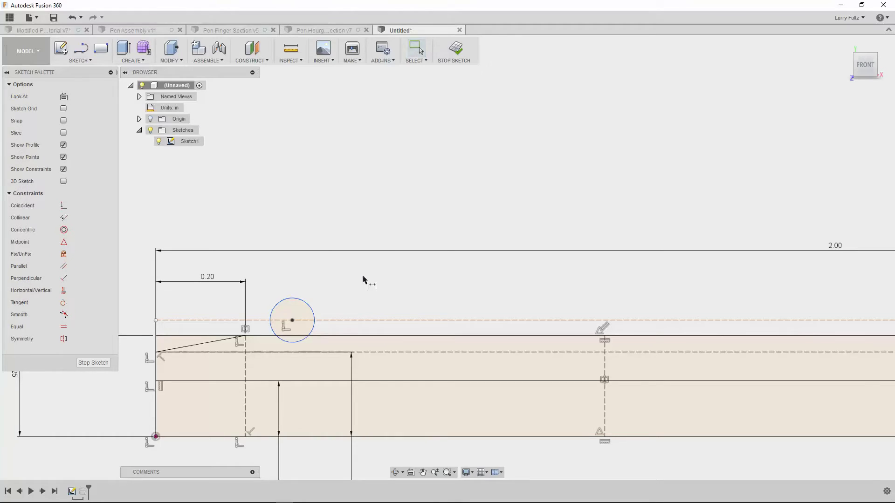
left_click(312, 309)
left_click(352, 237)
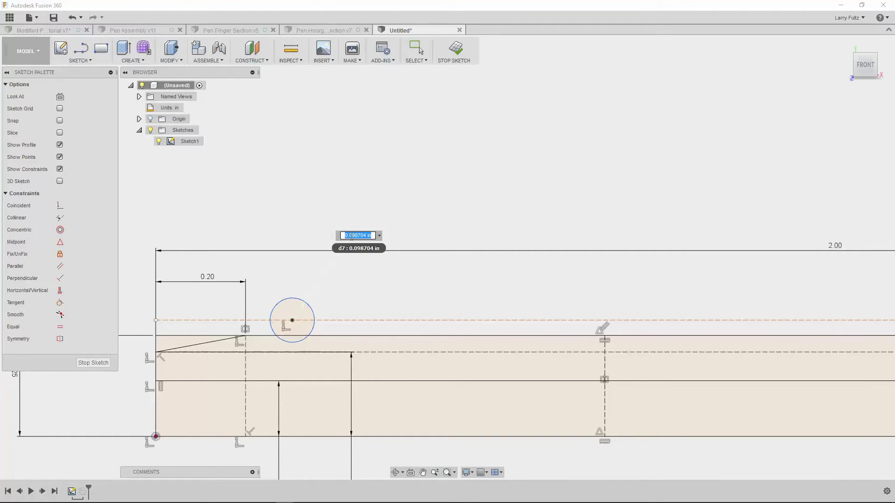
type(".125")
key("Return")
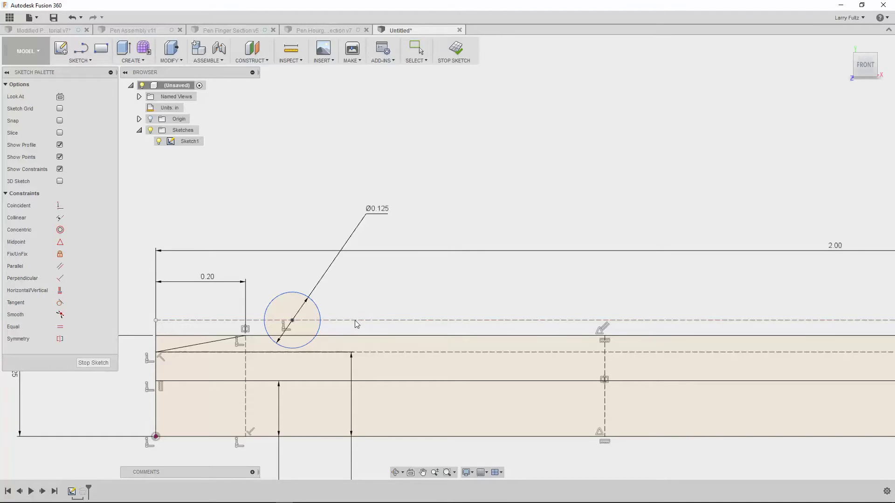
Dimension the construction line's height above the rectangle's upper edge as a quarter of the circle's diameter dimension, 0.031 in.
left_click(353, 336)
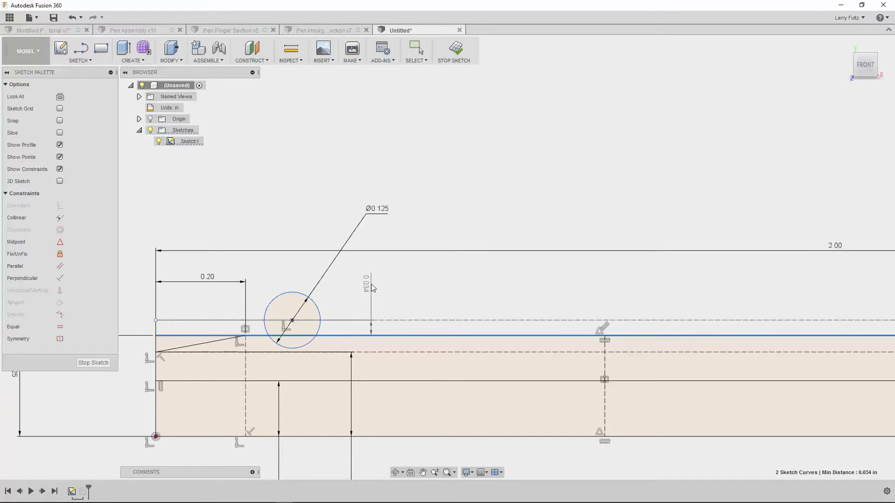
left_click(373, 288)
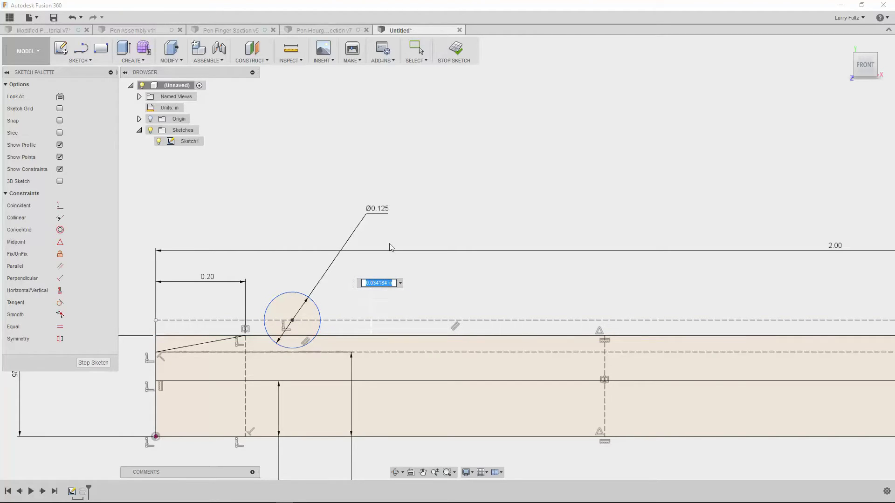
left_click(379, 211)
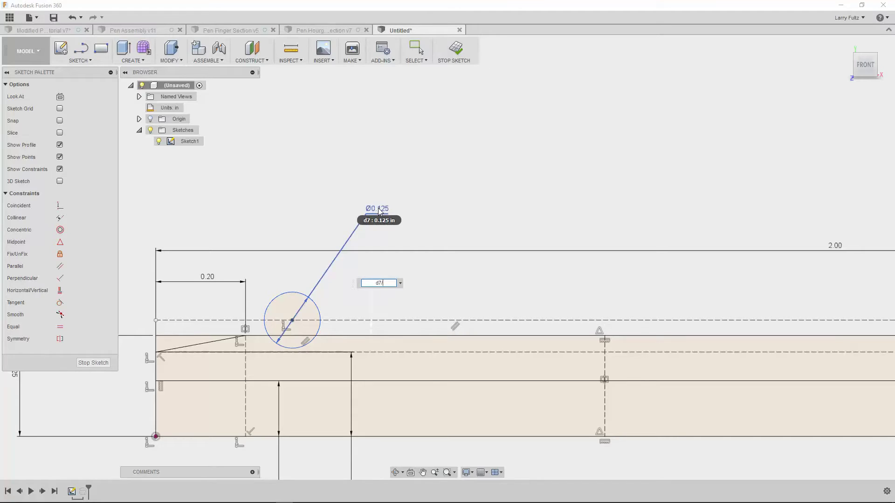
key("Return")
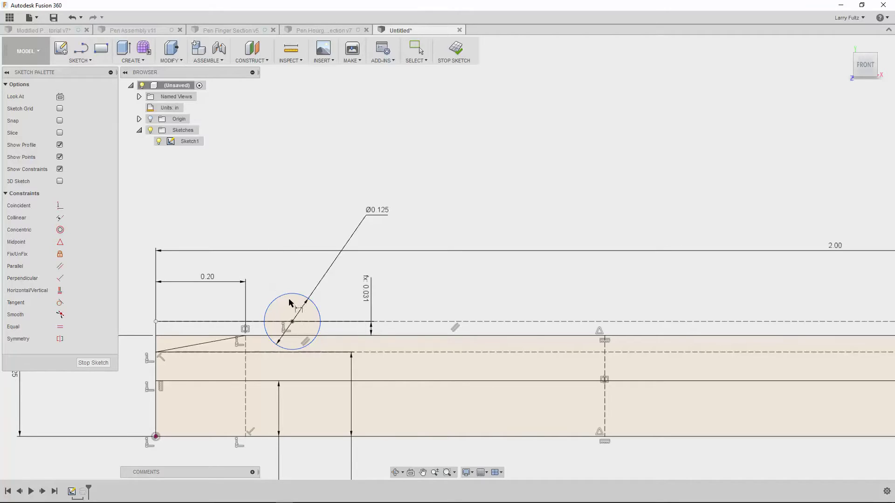
Dimension the horizontal distance from the near sloped line's upper endpoint to the circle's center as 0.0935 in.
left_click(293, 322)
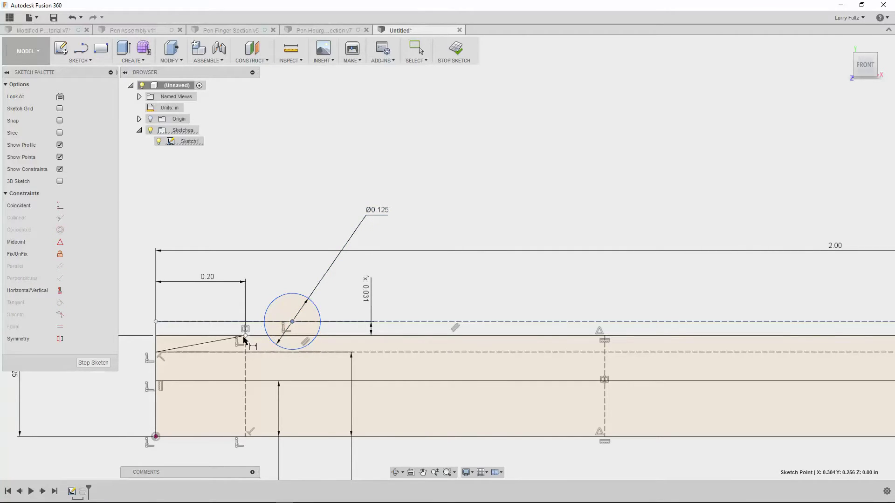
left_click(246, 336)
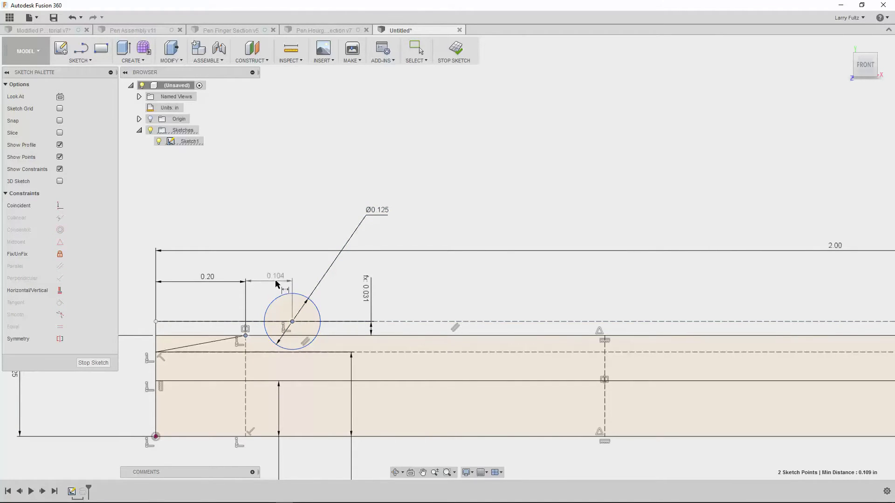
left_click(276, 282)
key("BackSpace")
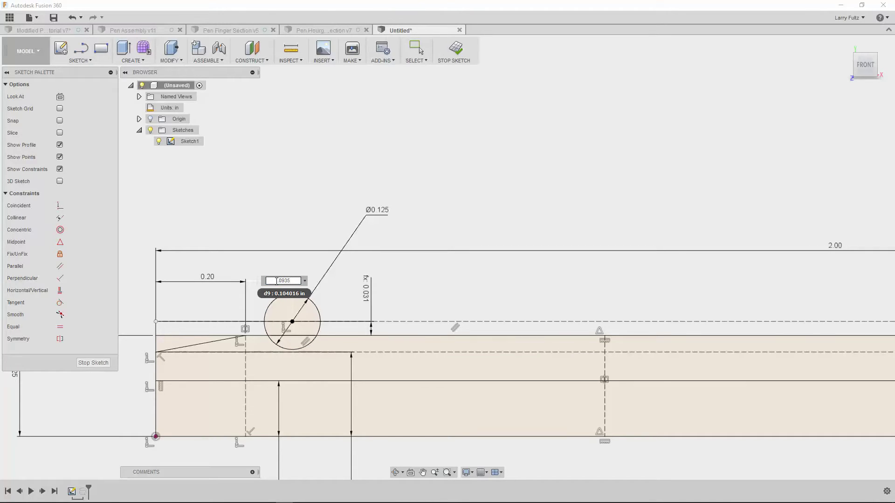
type(".0935")
key("Return")
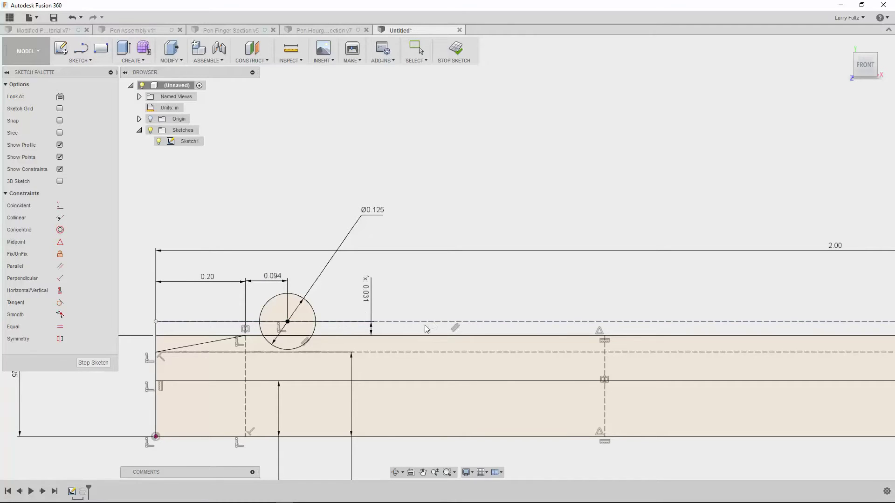
Start a rectangular sketch pattern of the 0.125 in circle, directed along the horizontal construction line through its center.
scroll(426, 324, "down", 1)
scroll(560, 305, "down", 3)
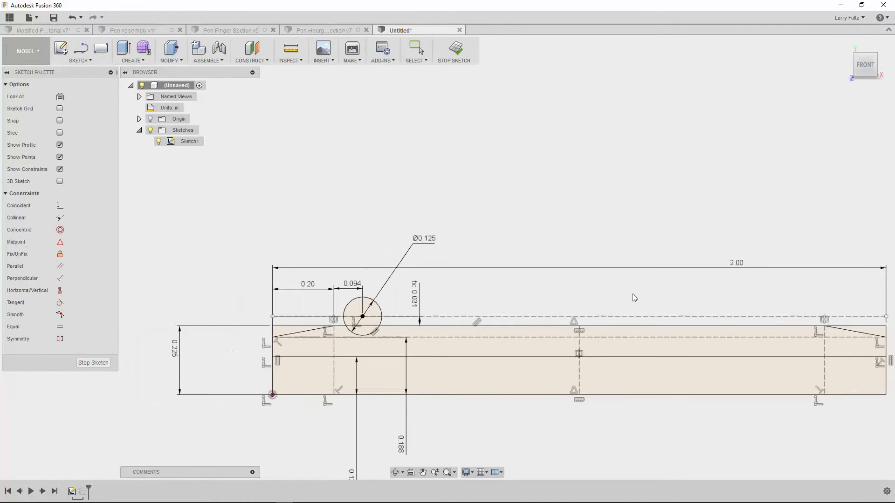
scroll(536, 297, "up", 1)
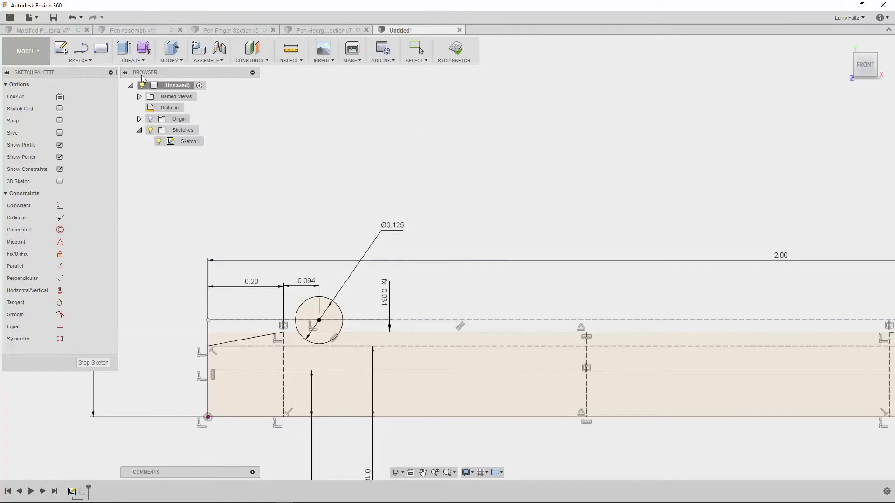
left_click(131, 60)
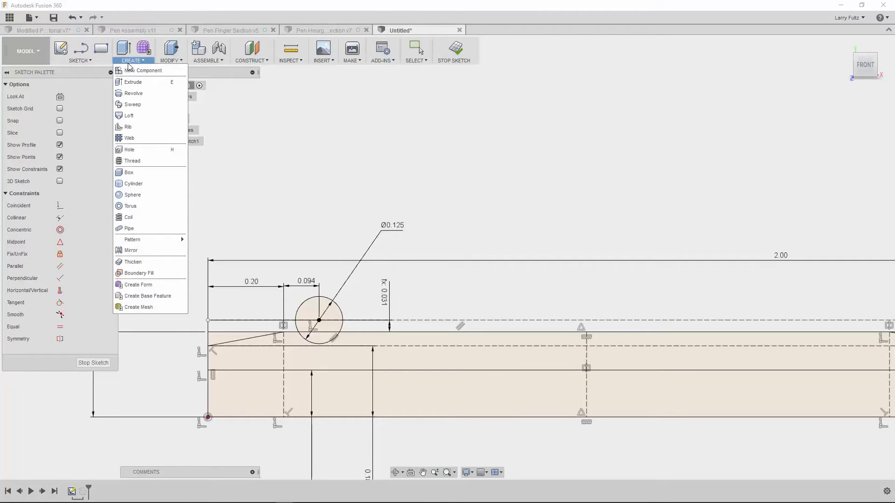
left_click(97, 61)
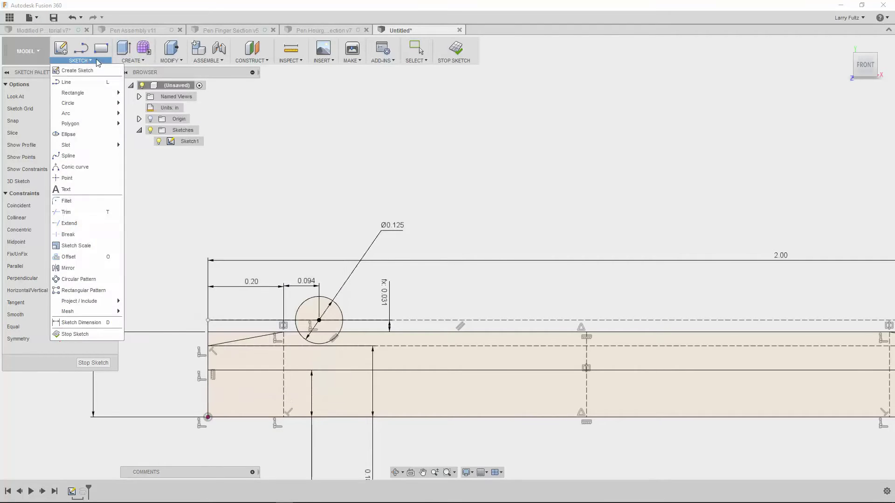
left_click(87, 292)
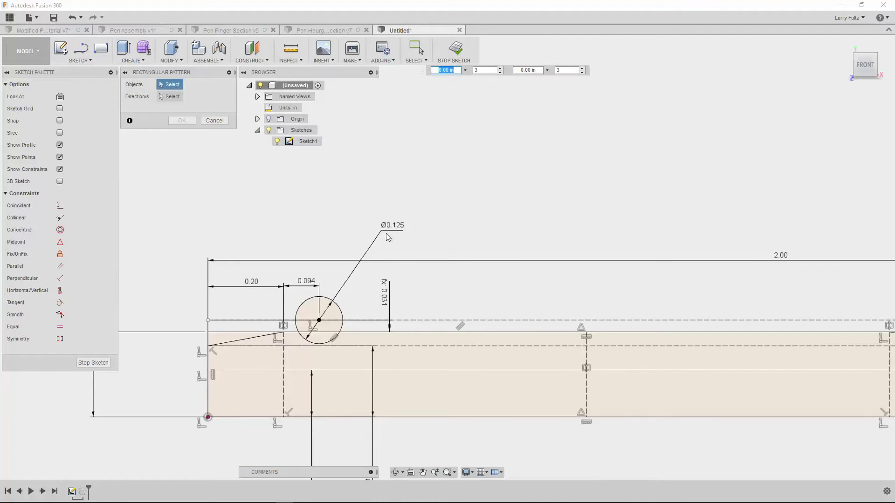
left_click(312, 303)
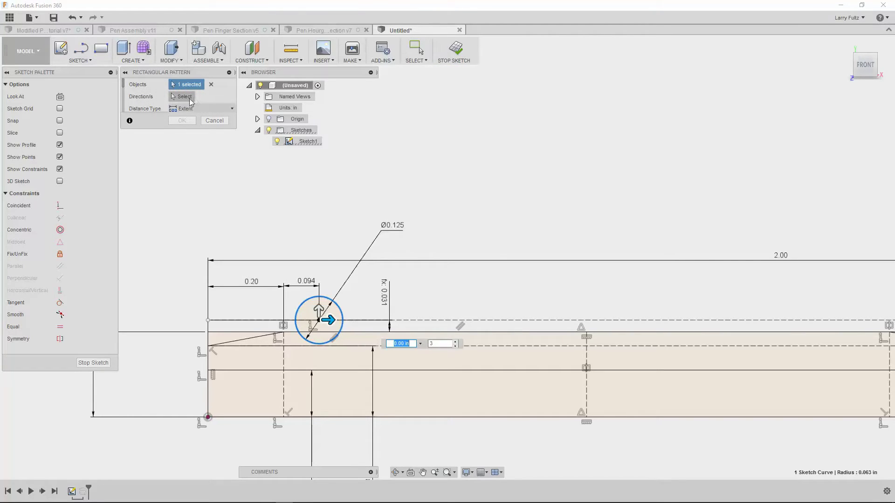
left_click(189, 100)
left_click(489, 321)
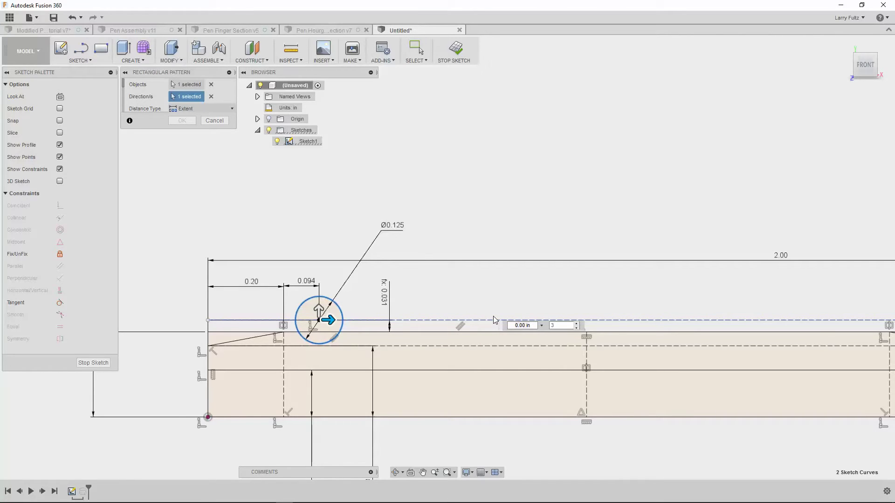
Set the circle pattern's overall extent to 0.1 in.
left_click_drag(535, 326, 500, 327)
type(".")
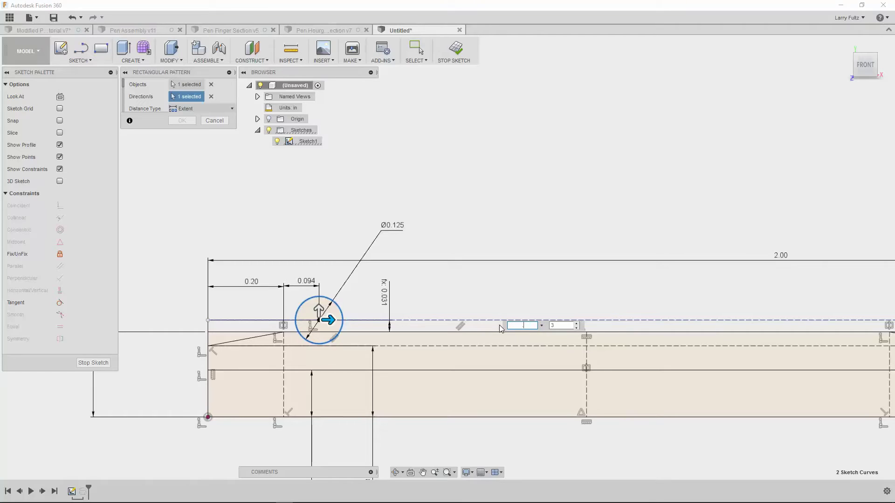
type("1")
key("Tab")
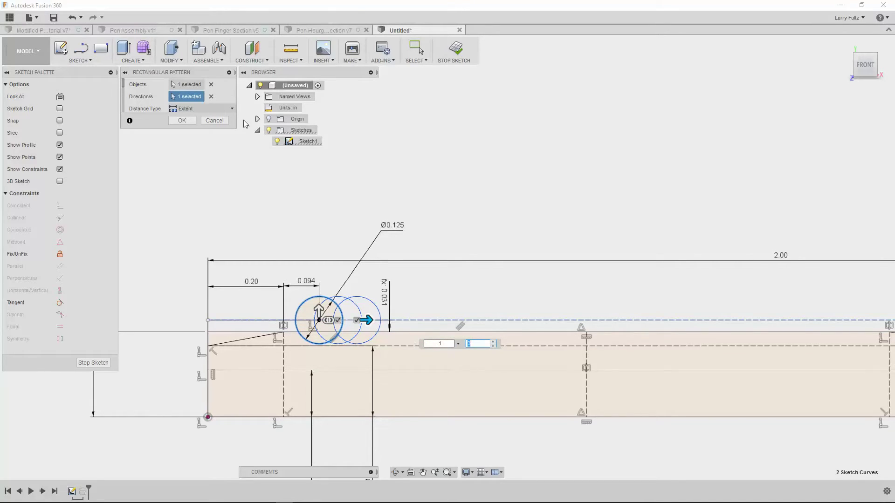
Change the circle pattern's distance type to Spacing.
scroll(161, 95, "down", 2)
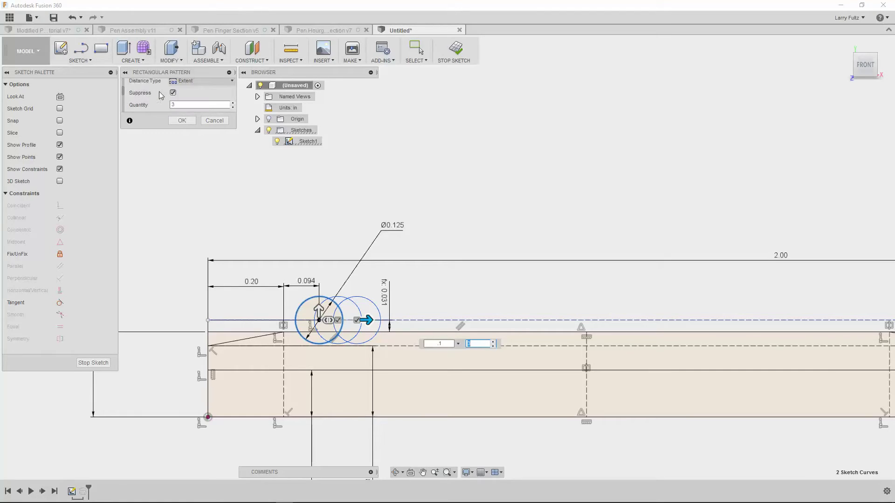
scroll(161, 95, "up", 3)
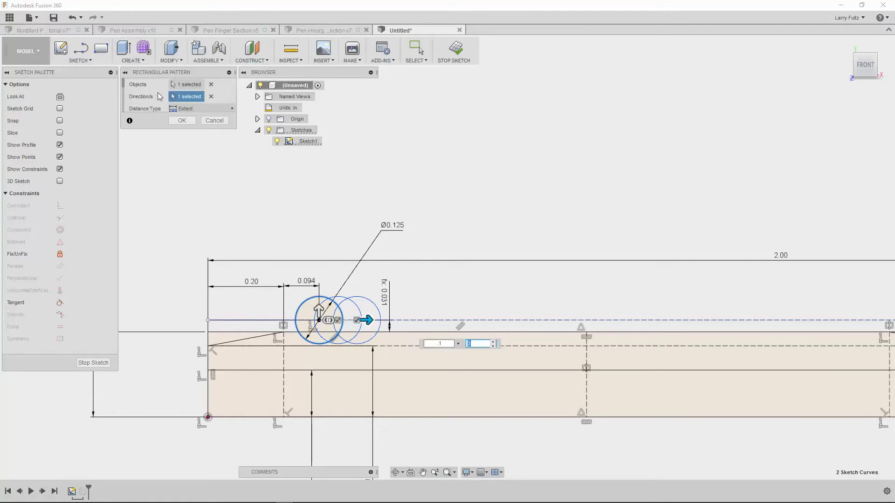
left_click(211, 108)
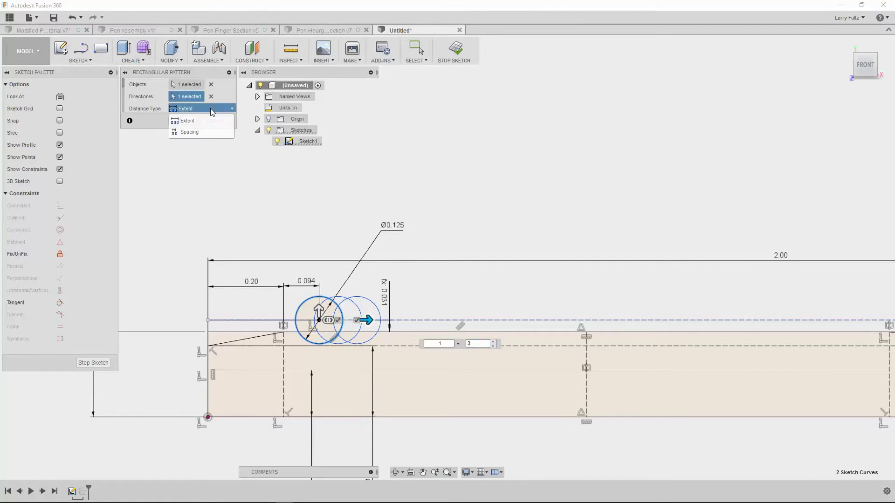
left_click(202, 133)
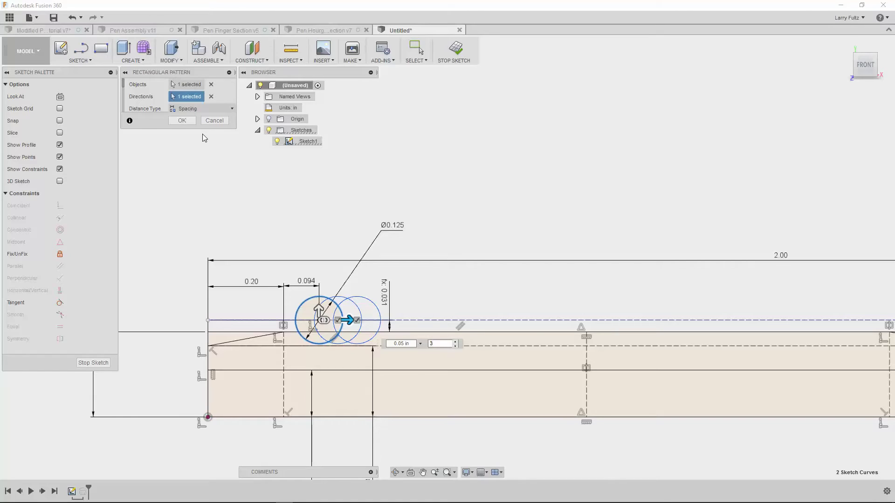
Try spacings of 0.1, 0.15 and 0.188 in between the patterned circles.
double_click(412, 345)
left_click_drag(412, 344, 390, 345)
type(".1")
key("Tab")
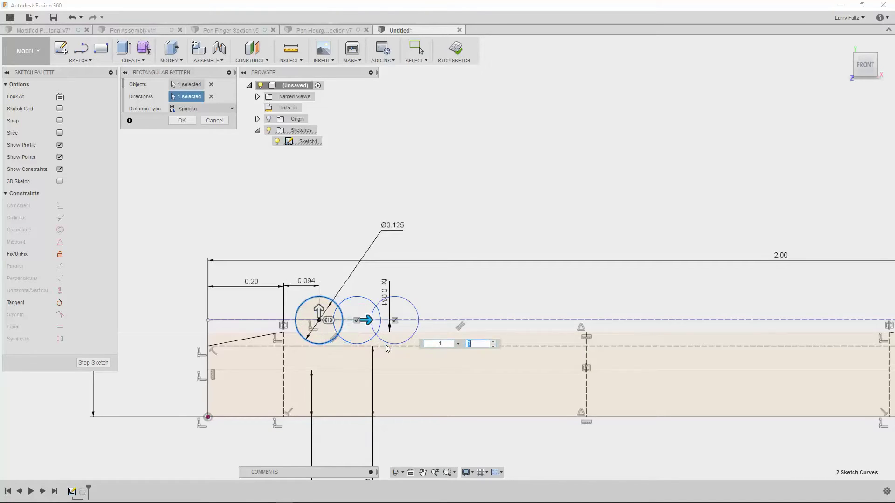
left_click_drag(445, 344, 414, 345)
type(".15")
key("Tab")
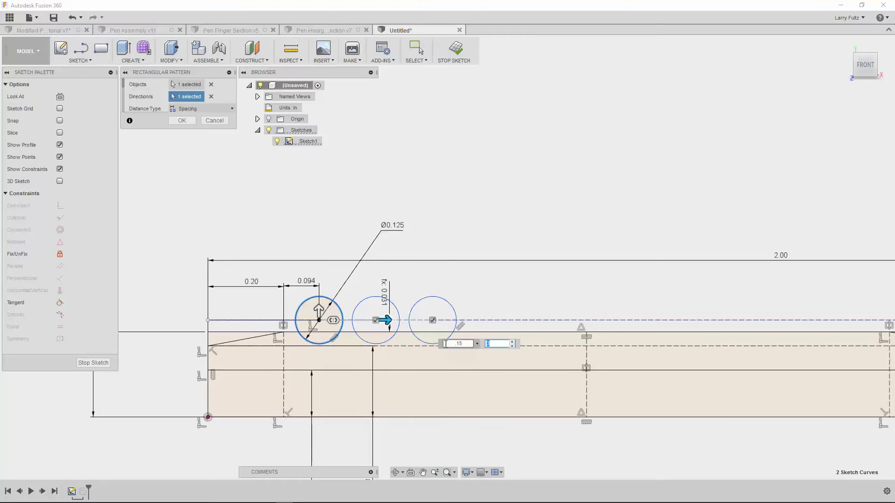
left_click_drag(465, 345, 441, 348)
type(".188")
key("Tab")
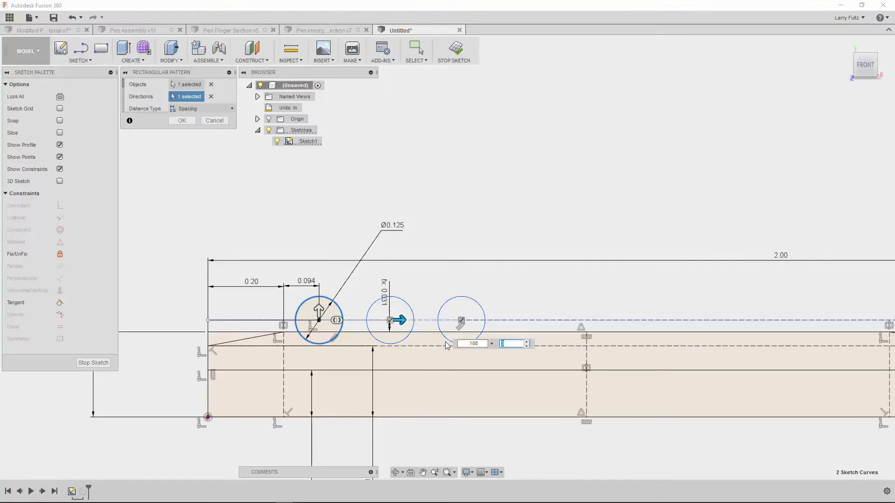
Create the pattern with a quantity of 6 circles at 0.156 in spacing, and finish the sketch.
left_click(526, 345)
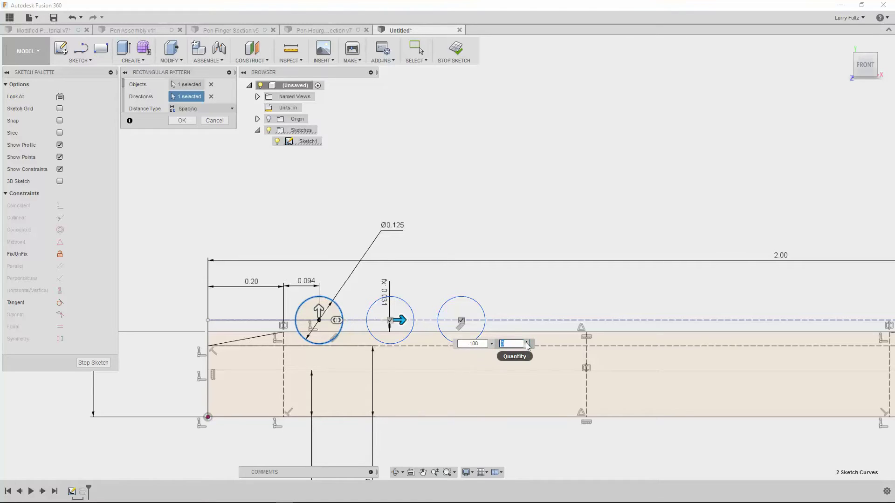
left_click(527, 345)
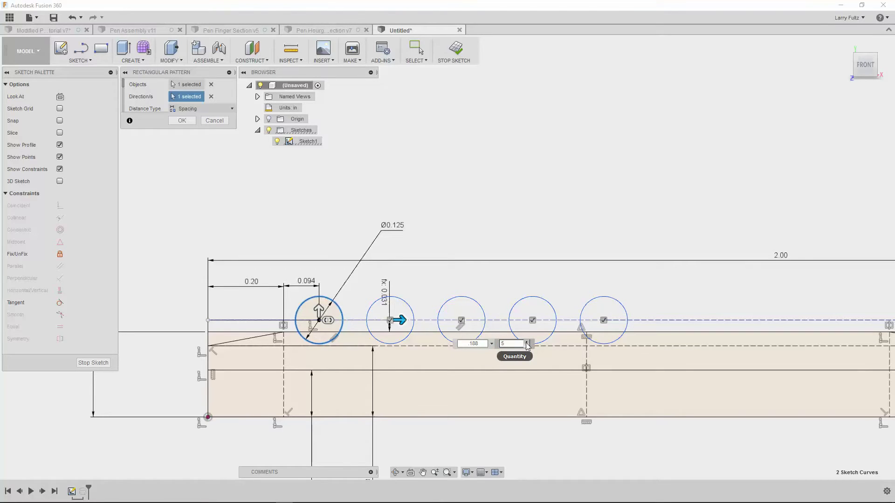
scroll(531, 345, "down", 3)
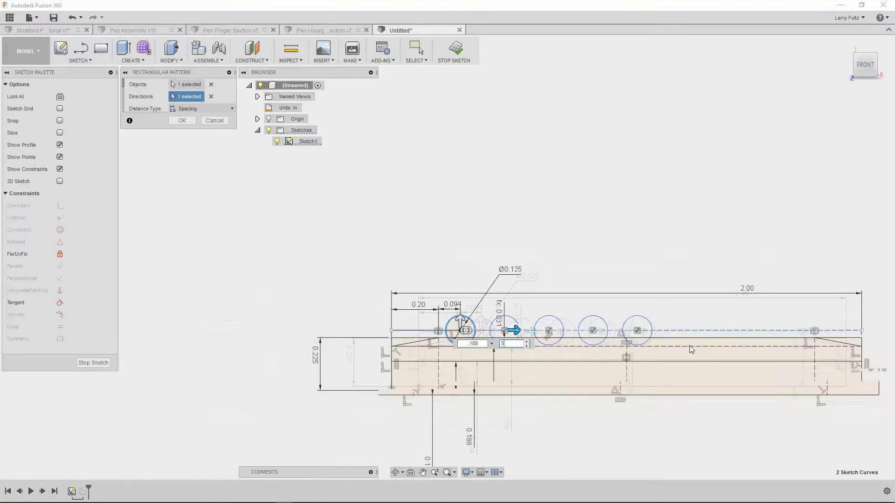
left_click(528, 343)
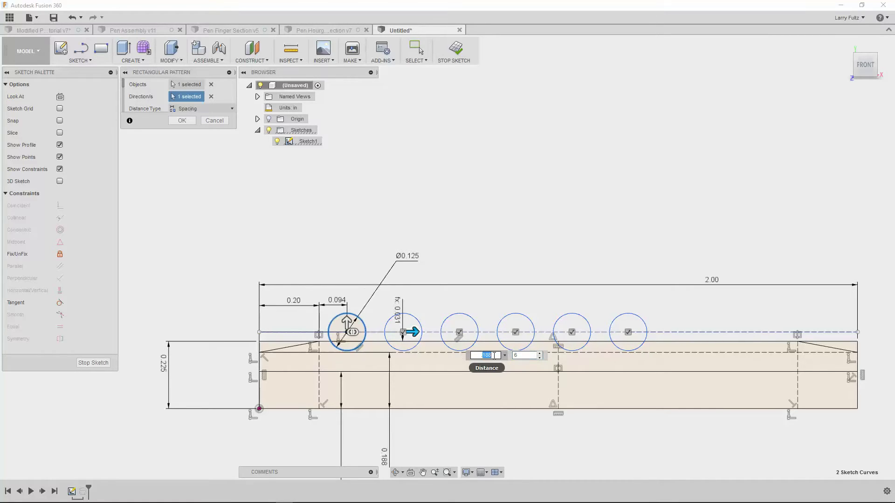
type(".156")
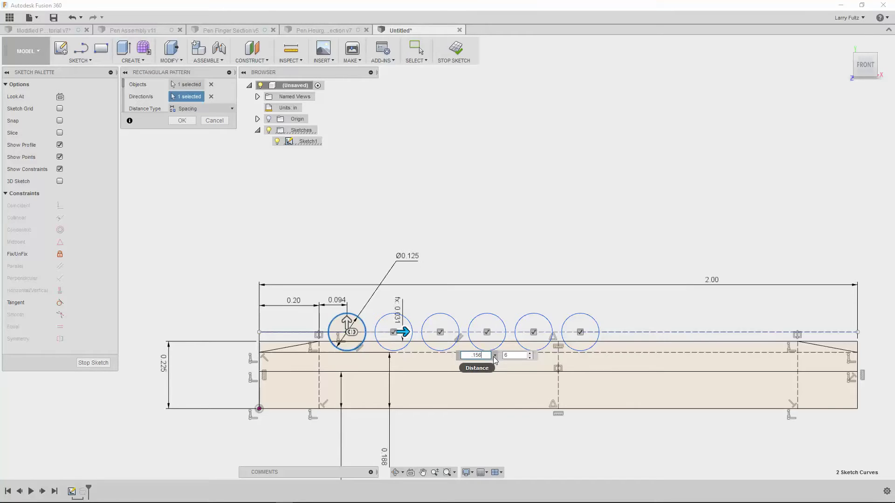
key("Return")
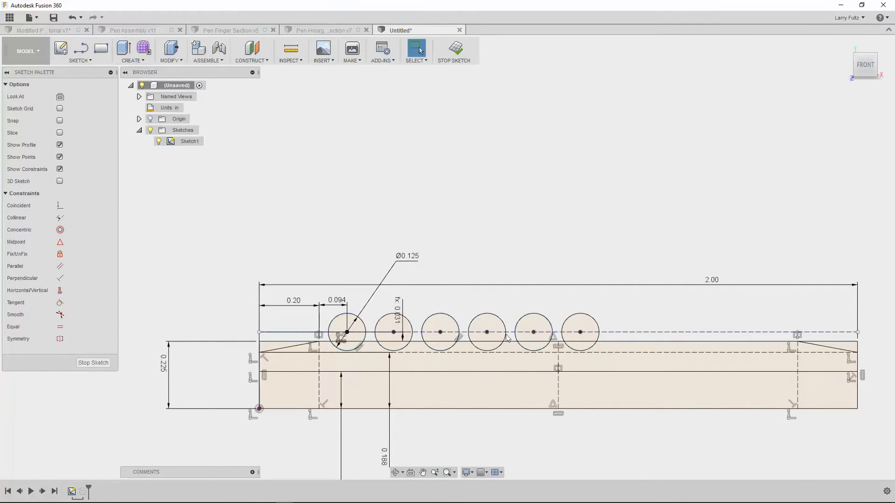
left_click(488, 333)
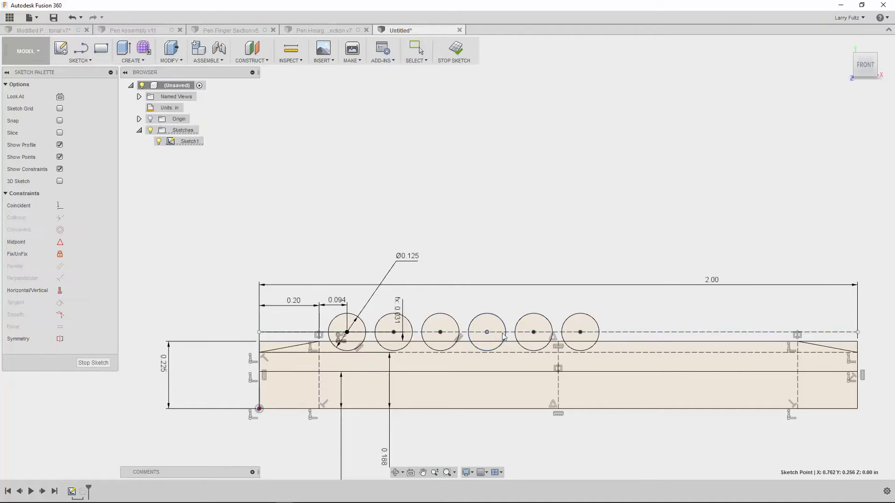
left_click(94, 363)
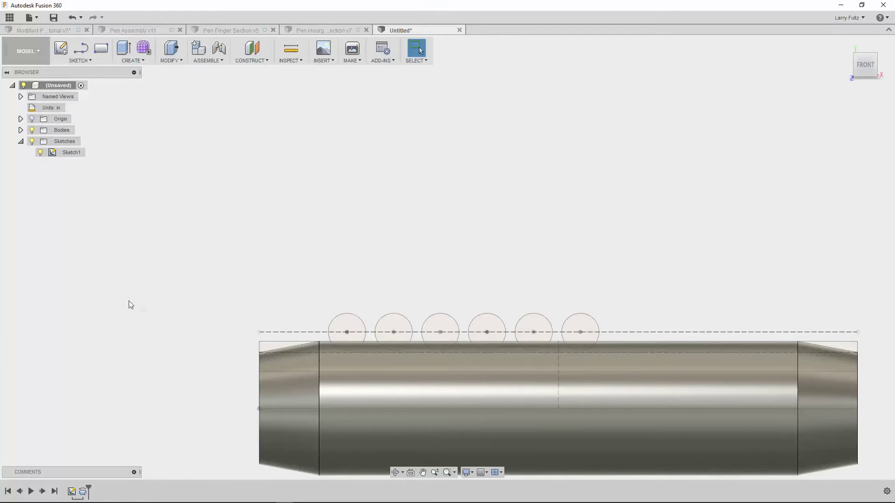
left_click(84, 493)
right_click(84, 492)
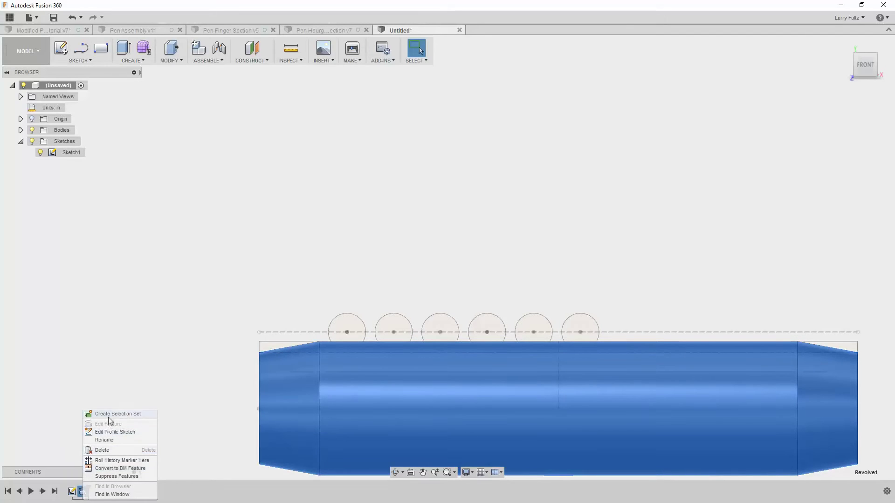
left_click(110, 432)
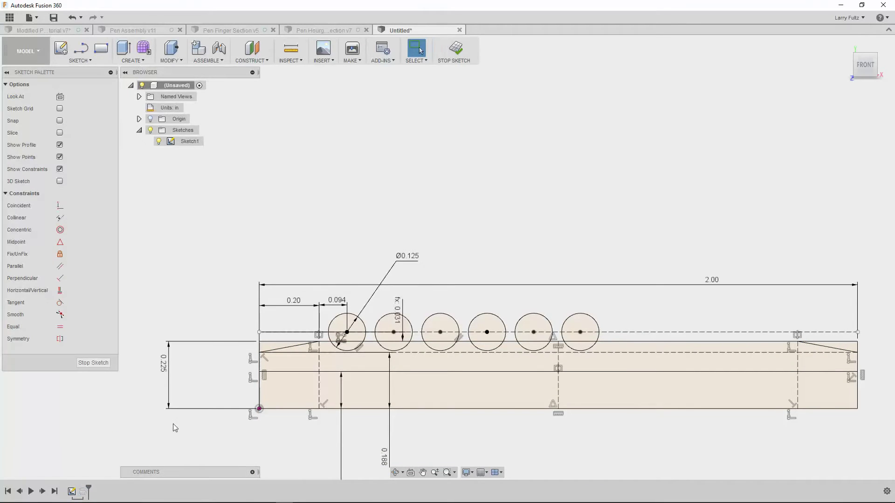
left_click(99, 361)
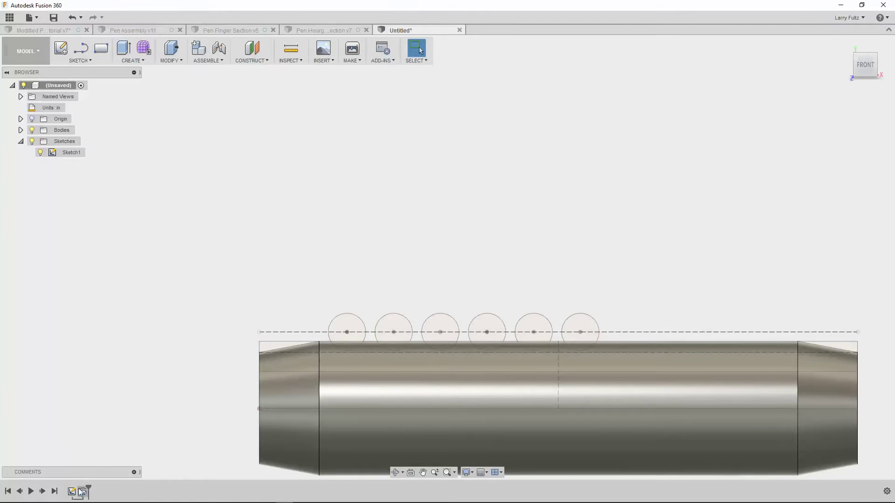
Edit the revolve feature, replacing its profile selection with only the outer wall region below the circle arcs to form the grooved body.
right_click(82, 492)
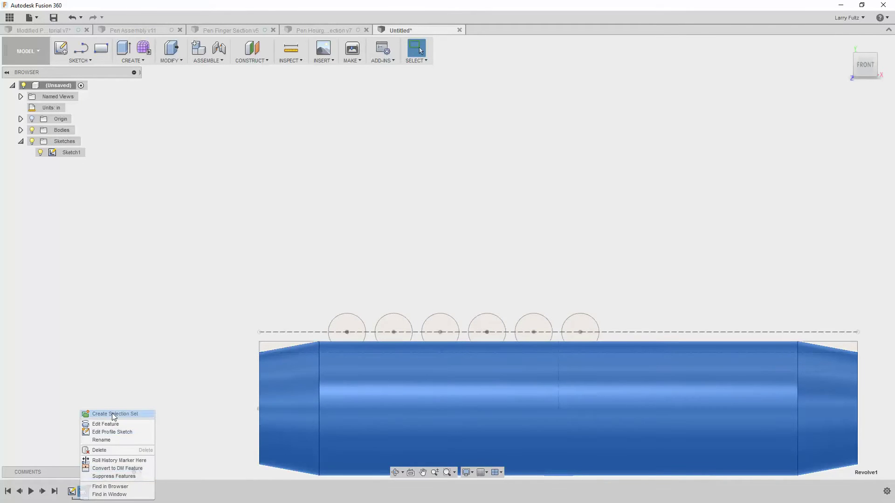
left_click(111, 425)
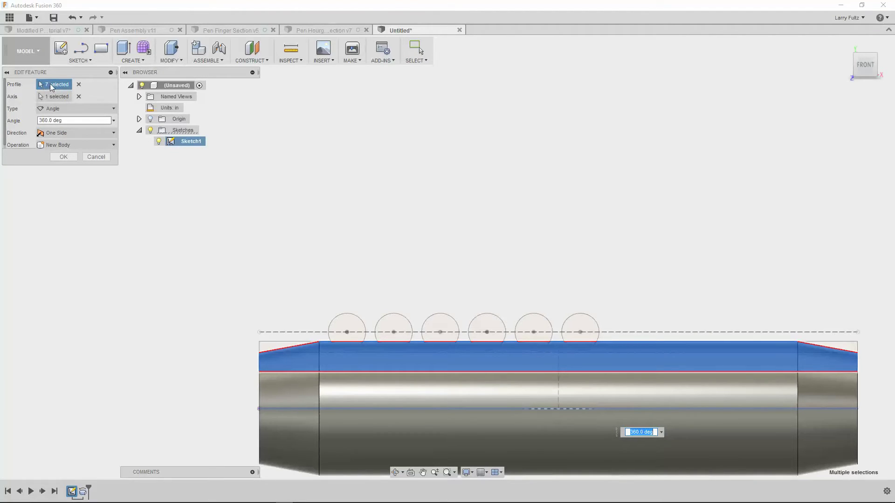
left_click(78, 85)
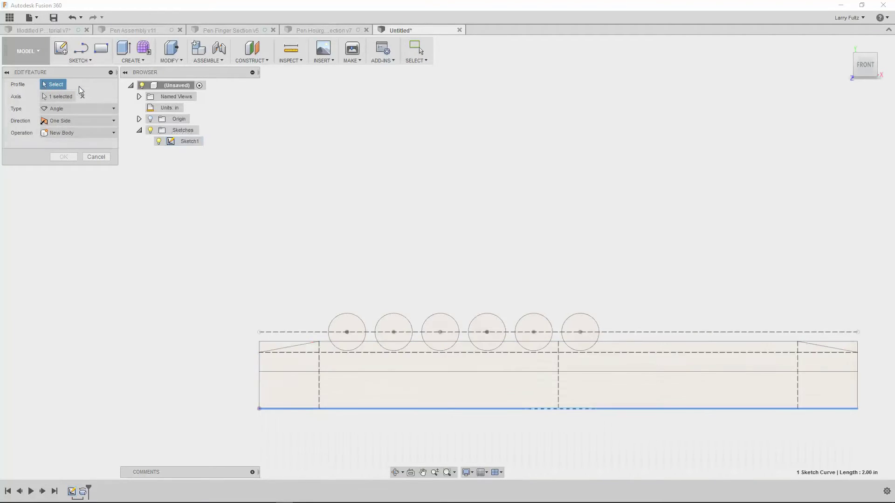
left_click(345, 362)
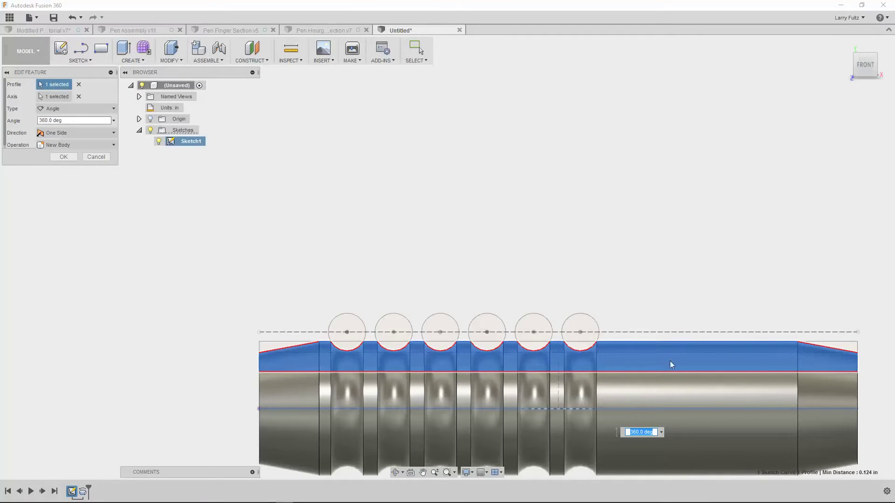
scroll(712, 407, "down", 3)
scroll(717, 451, "up", 2)
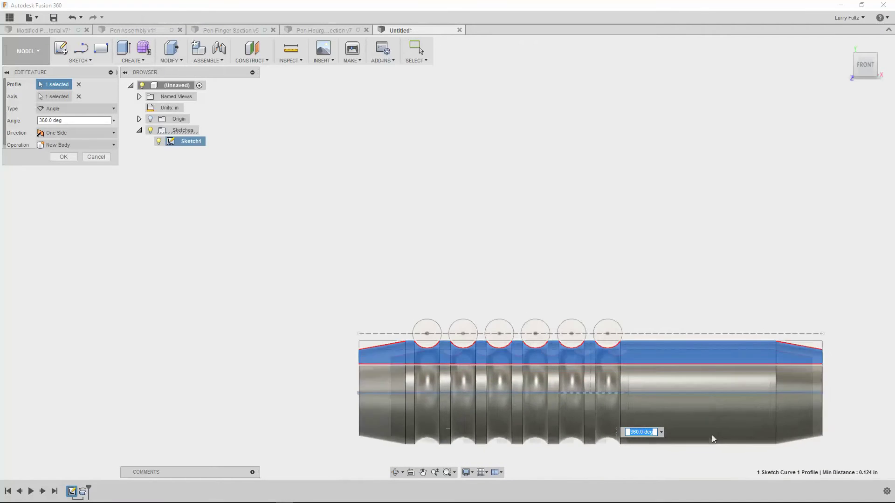
key("F6")
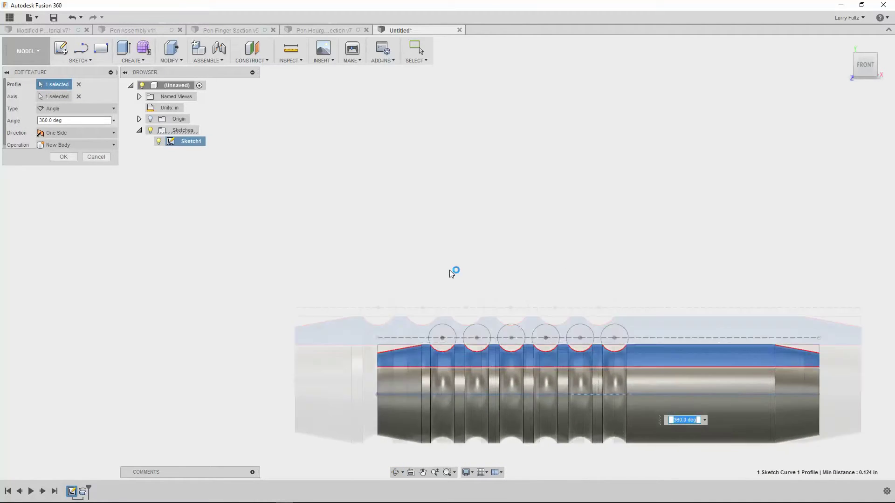
middle_click_drag(426, 271, 439, 297, "shift")
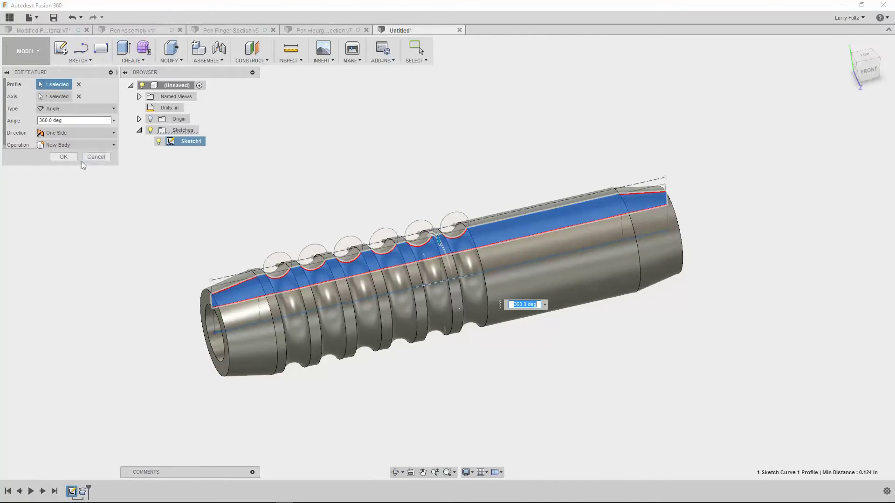
left_click(64, 158)
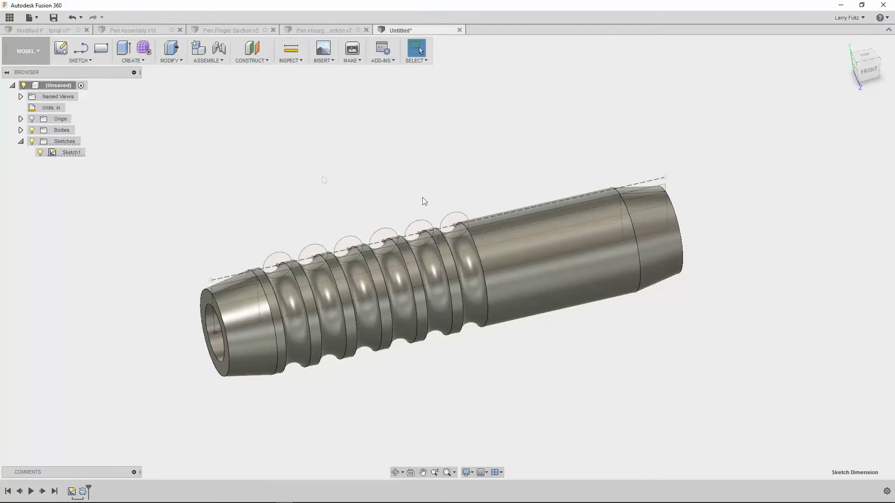
Hide the profile sketch so that only the grooved pen body is displayed.
left_click(40, 152)
scroll(399, 266, "down", 2)
middle_click_drag(450, 269, 468, 232, "shift")
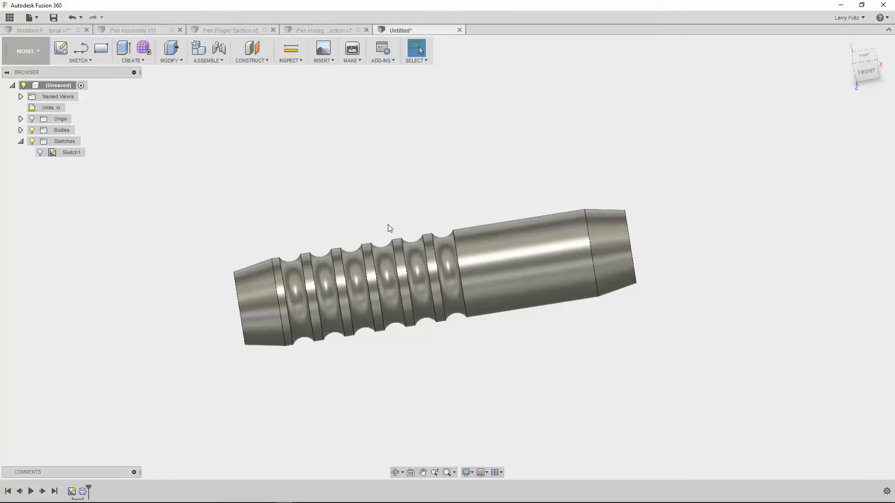
middle_click_drag(479, 223, 450, 220, "shift")
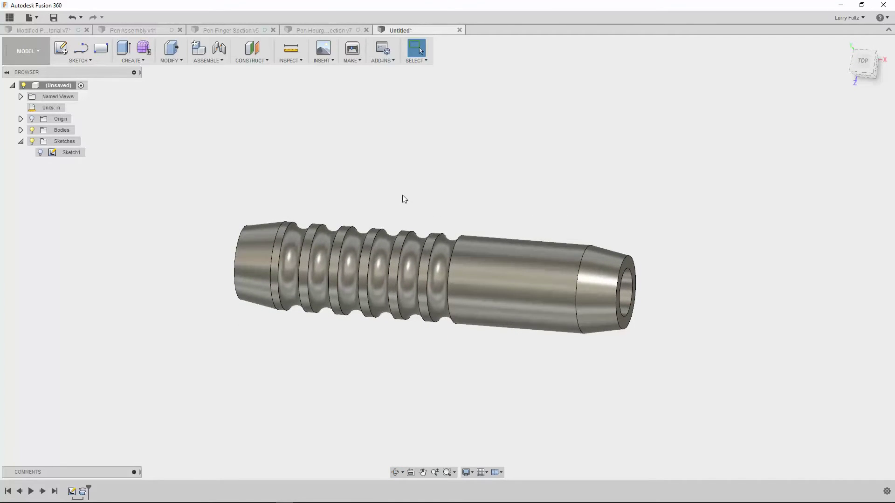
Fillet the 12 circular edges of the six grooves with a constant radius of 0.03 in.
key("f")
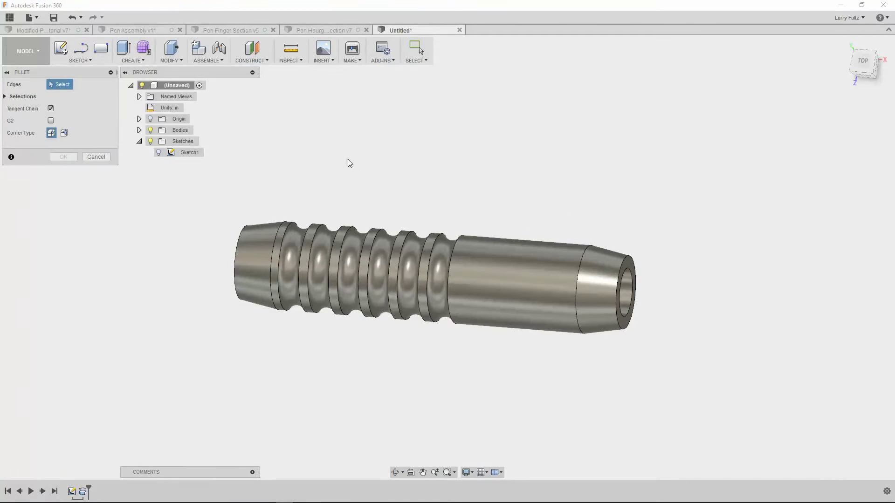
left_click(291, 223)
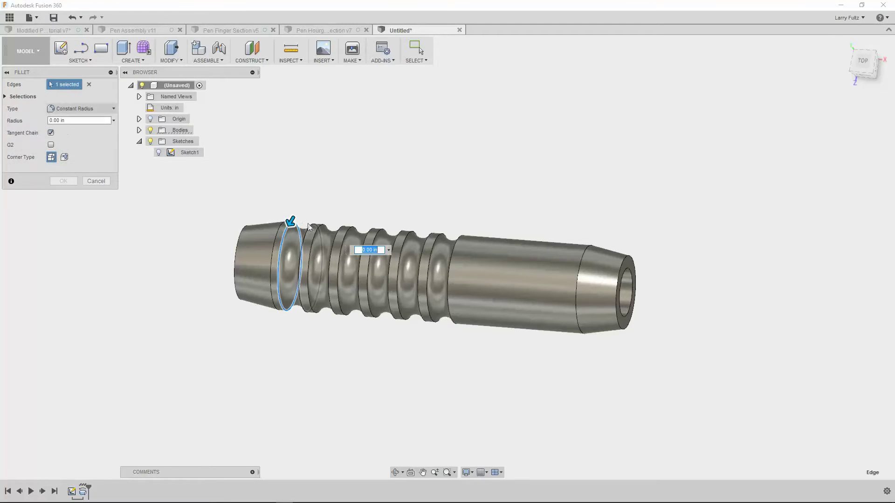
left_click(312, 226)
left_click(322, 226)
left_click(341, 228)
left_click(351, 228)
left_click(372, 230)
left_click(381, 230)
left_click(401, 233)
left_click(411, 233)
left_click(429, 233)
left_click(439, 234)
left_click(462, 232)
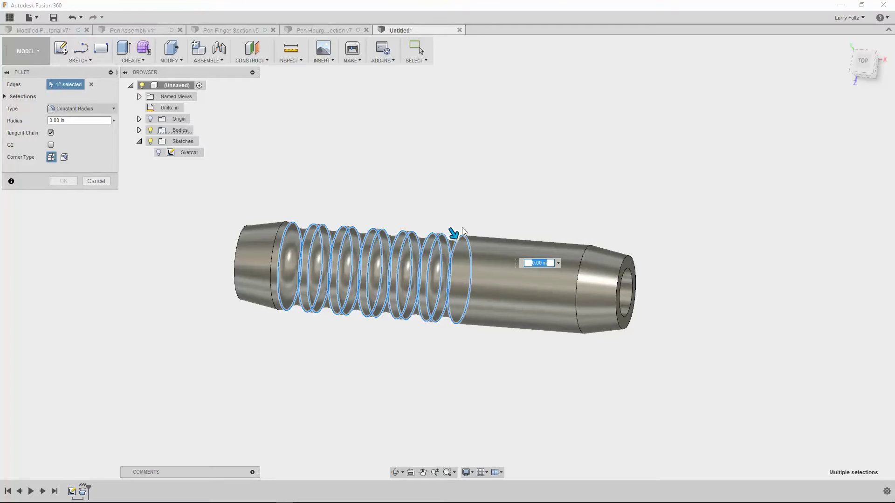
key("BackSpace")
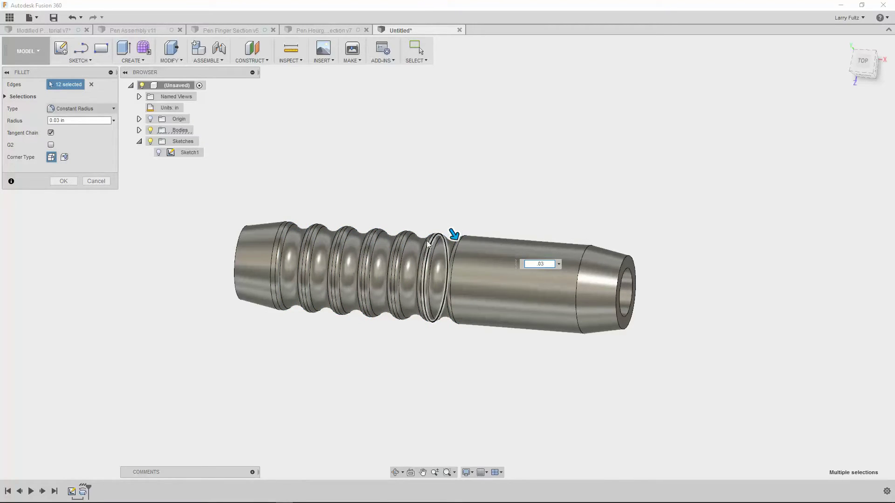
mouse_move(436, 268)
middle_mouse_down("shift")
mouse_move(457, 269)
mouse_move(438, 275)
middle_mouse_up("shift")
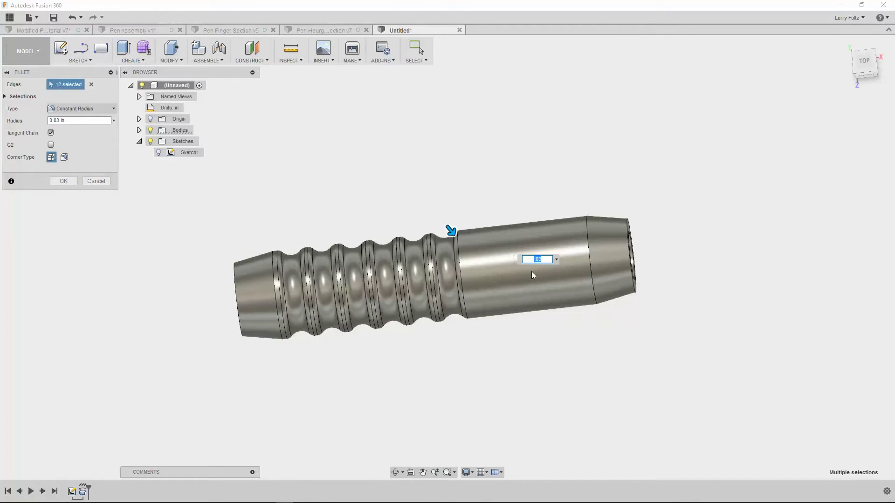
key("Return")
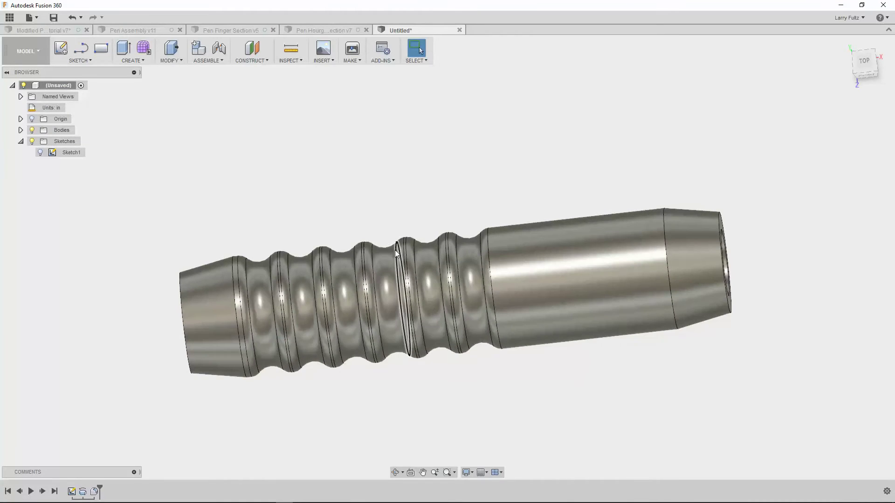
middle_click_drag(399, 257, 400, 256, "shift")
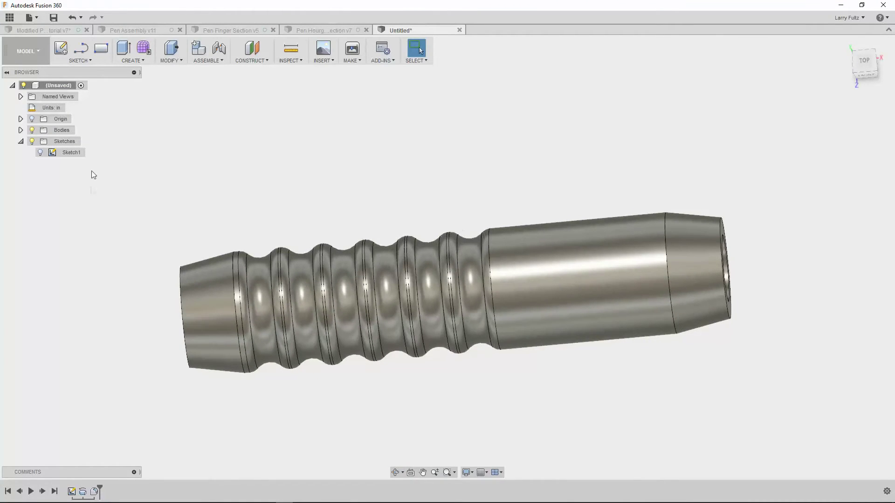
Edit the fillet feature on the groove edges and apply it.
right_click(98, 493)
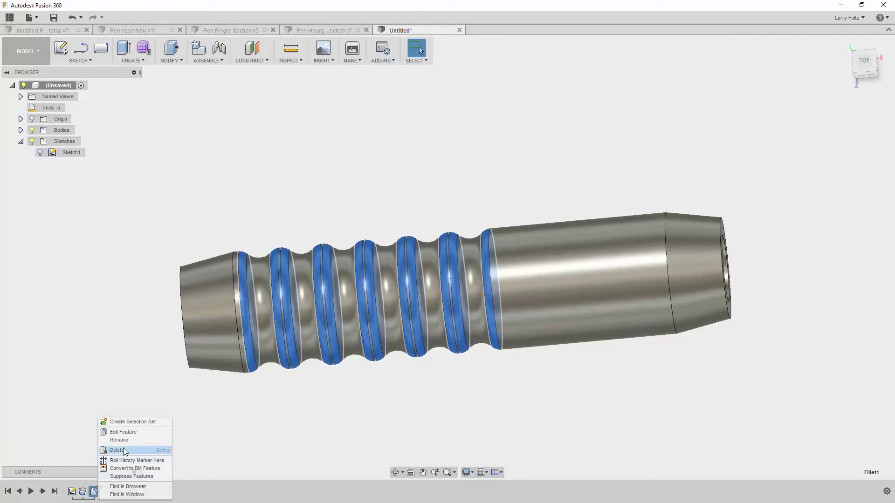
left_click(122, 432)
key("Return")
Examine the rounded ridges between the grooves up close and the whole body from several sides.
middle_click_drag(452, 368, 478, 367, "shift")
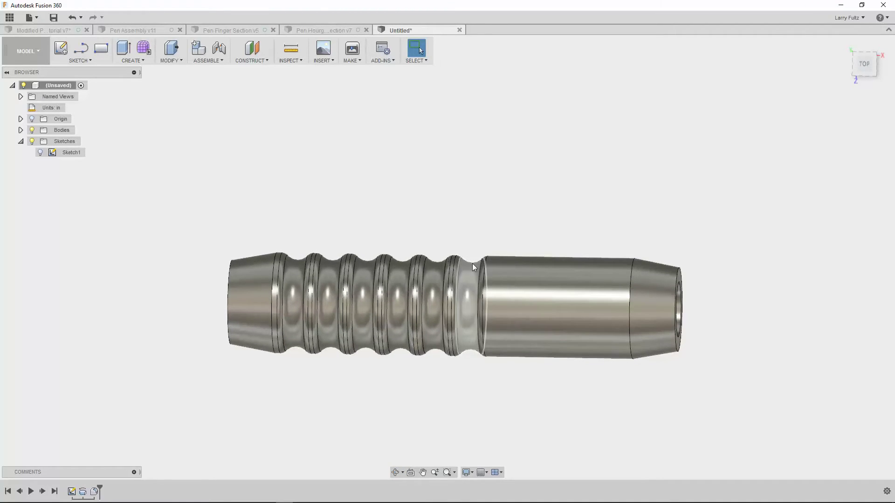
scroll(445, 254, "up", 4)
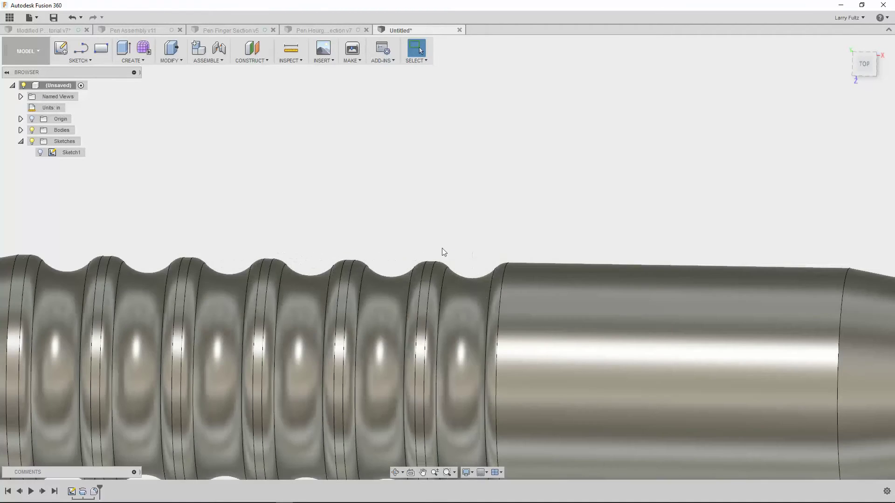
left_click(433, 271)
scroll(436, 275, "down", 1)
scroll(439, 283, "down", 5)
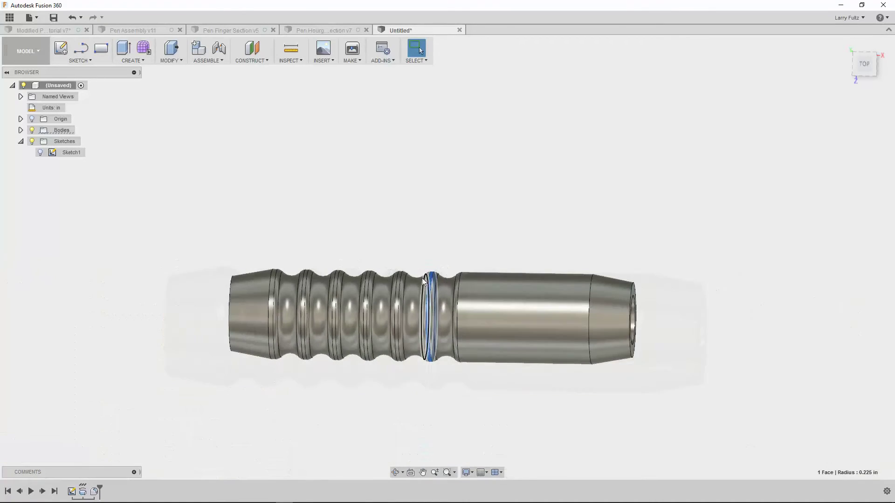
left_click(368, 266)
middle_click_drag(334, 243, 334, 258, "shift")
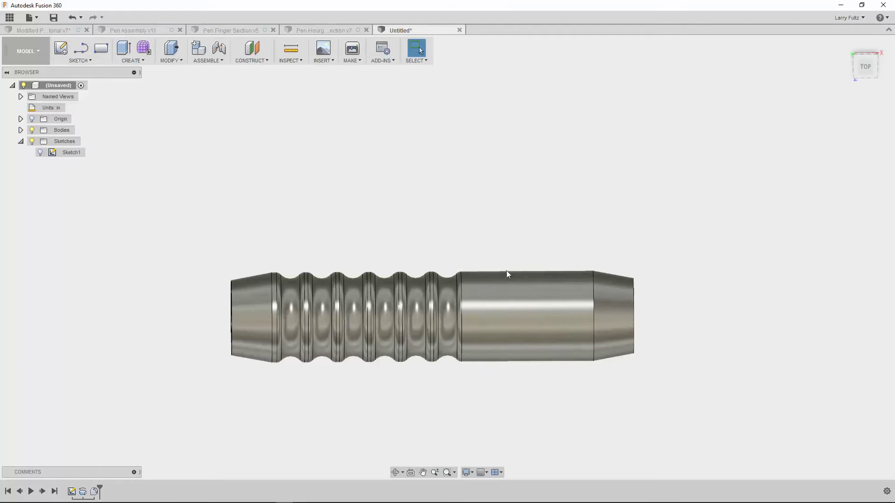
middle_click_drag(577, 272, 555, 296, "shift")
scroll(530, 288, "down", 3)
scroll(451, 278, "up", 3)
middle_click_drag(475, 277, 482, 304, "shift")
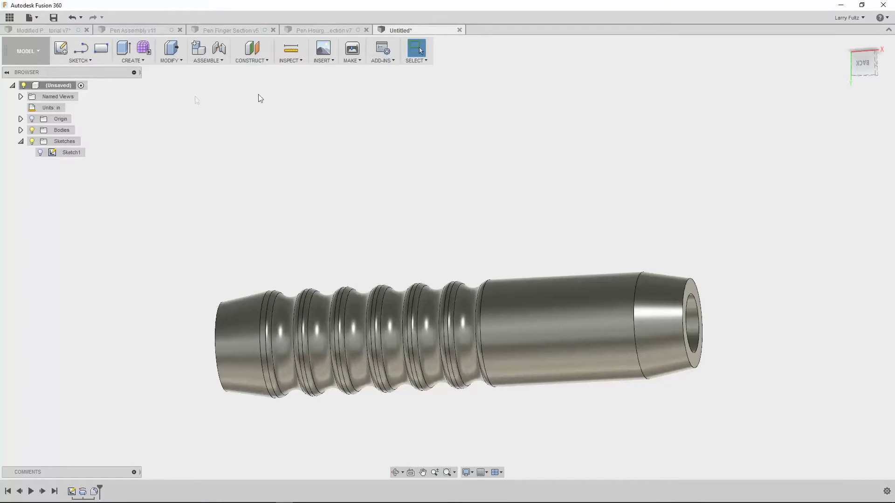
Start a new design and sketch a rectangle from the origin on the front plane, about 2.63 in long and 0.54 in high.
left_click(32, 18)
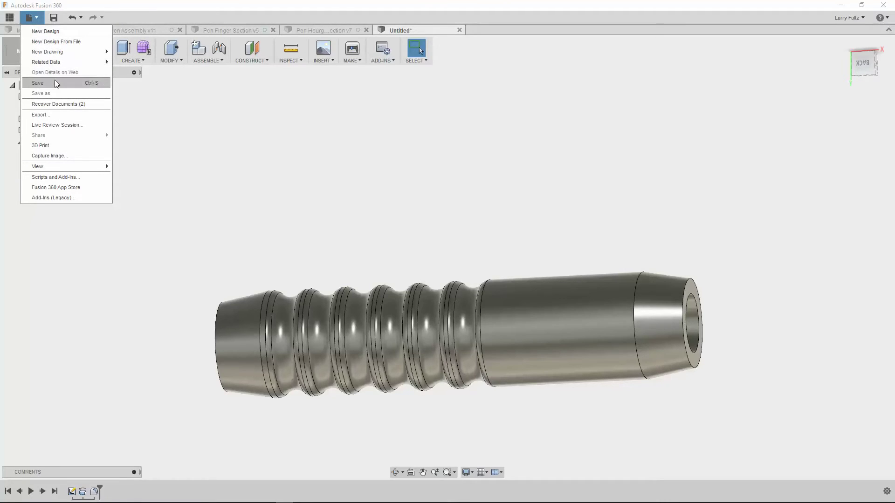
left_click(50, 33)
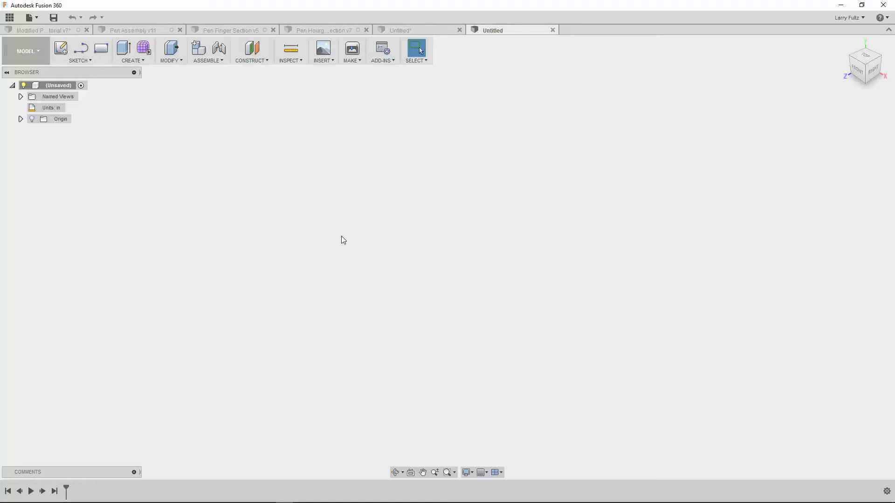
key("r")
left_click(451, 240)
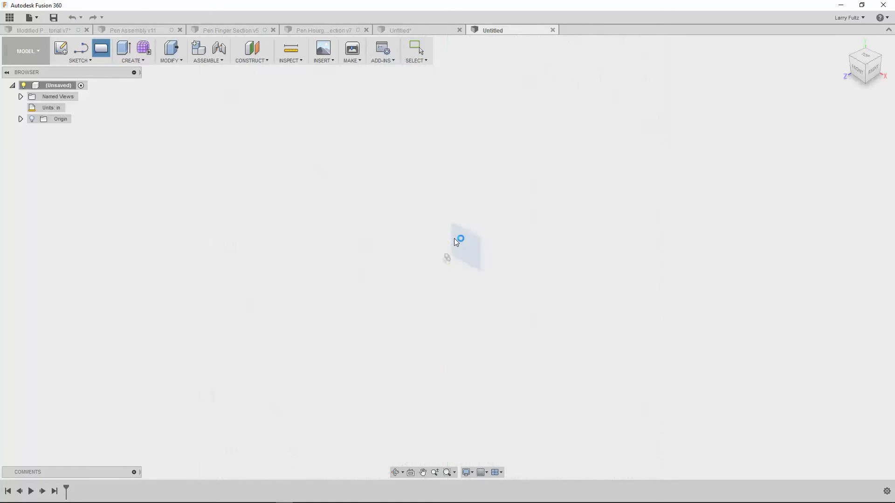
left_click(439, 285)
key("Tab")
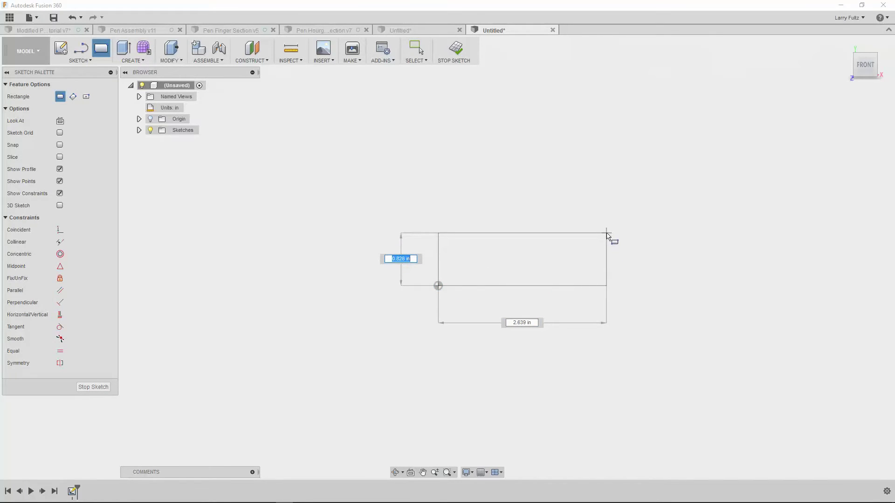
left_click(609, 252)
scroll(597, 245, "up", 2)
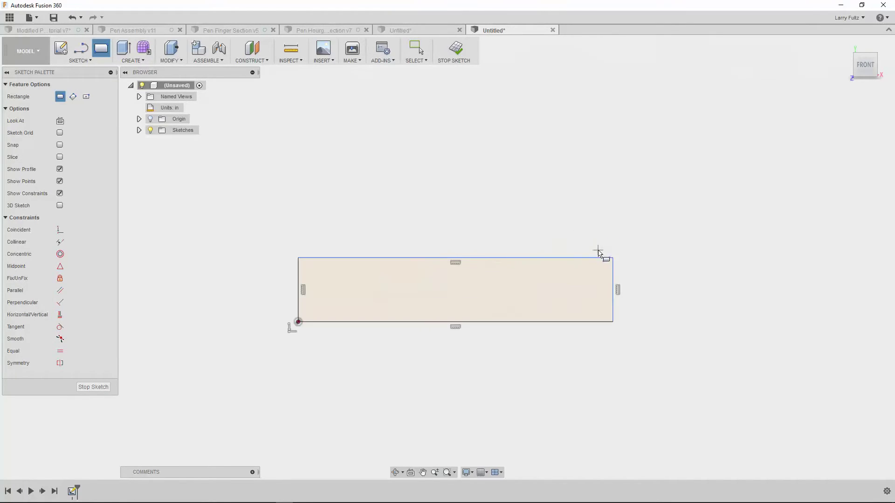
Dimension the rectangle's top edge to 2 in and its left edge to .45/2 in.
key("d")
left_click(493, 258)
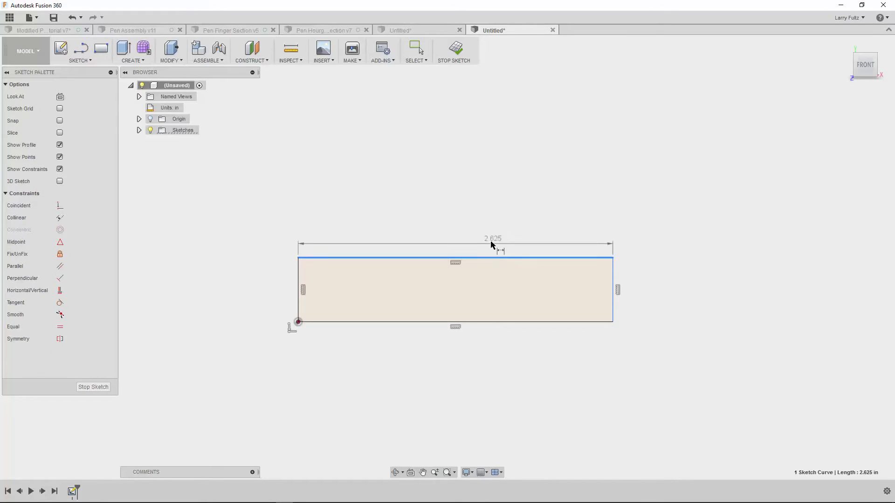
left_click(491, 244)
type("2")
key("Return")
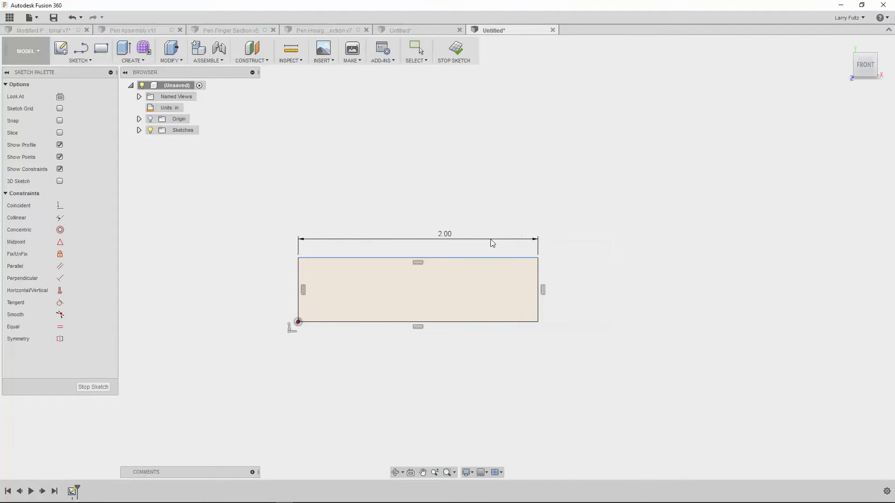
left_click(303, 289)
left_click(282, 282)
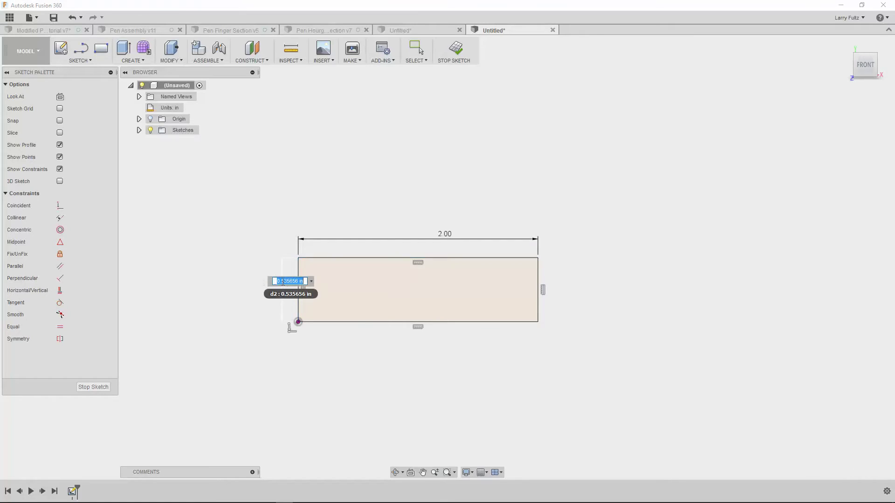
key("BackSpace")
type(".45/2")
key("Return")
scroll(405, 298, "up", 5)
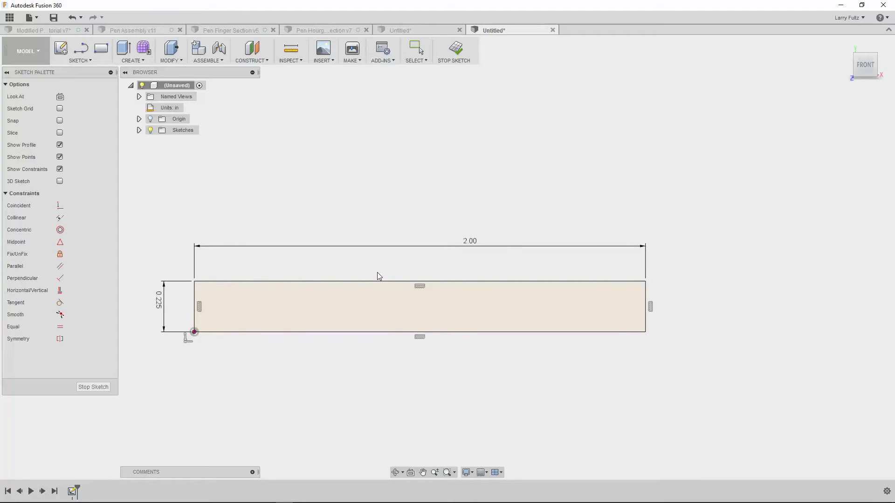
Draw two horizontal lines across the rectangle's full length, one near its bottom edge and one near its top edge.
key("l")
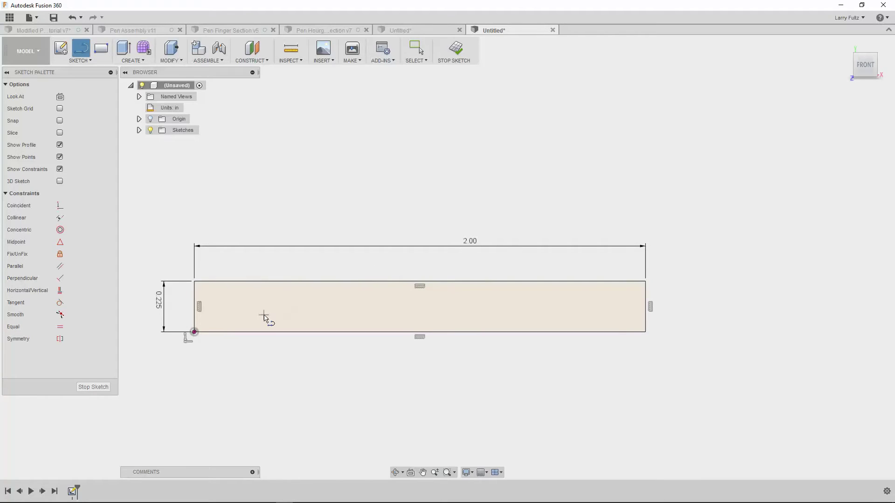
left_click(194, 317)
left_click(646, 321)
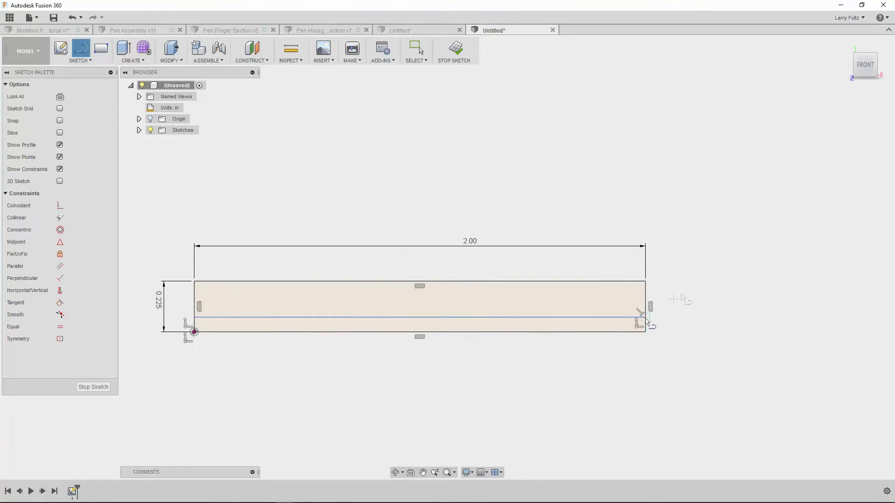
left_click(646, 295)
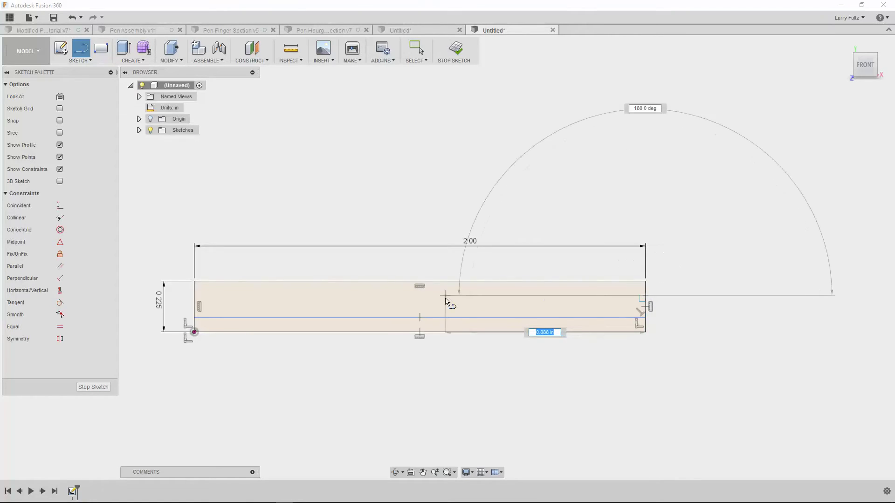
left_click(195, 295)
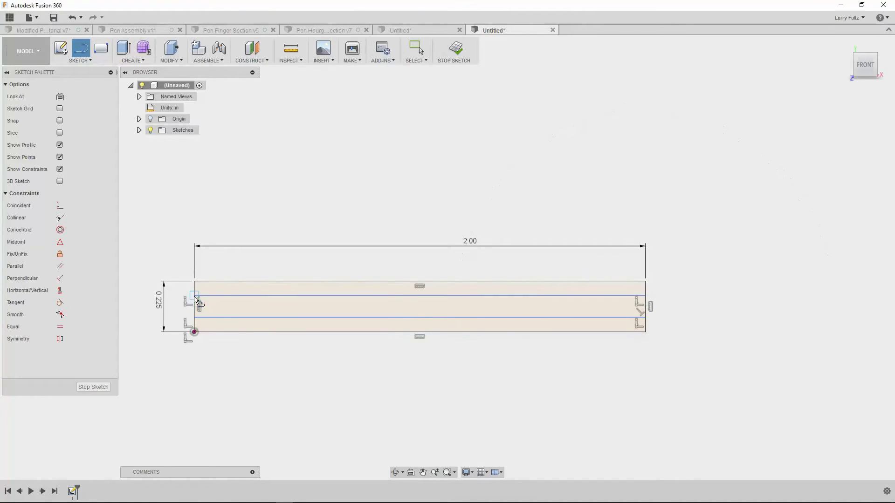
Draw three vertical lines from the rectangle's top edge to its bottom edge: one near each end and one through the midpoints.
left_click(241, 282)
left_click(240, 333)
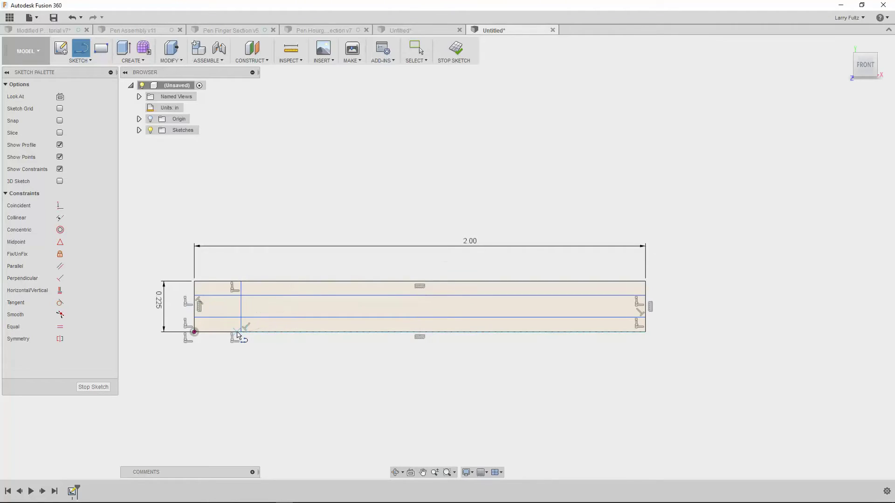
left_click(607, 281)
left_click(607, 332)
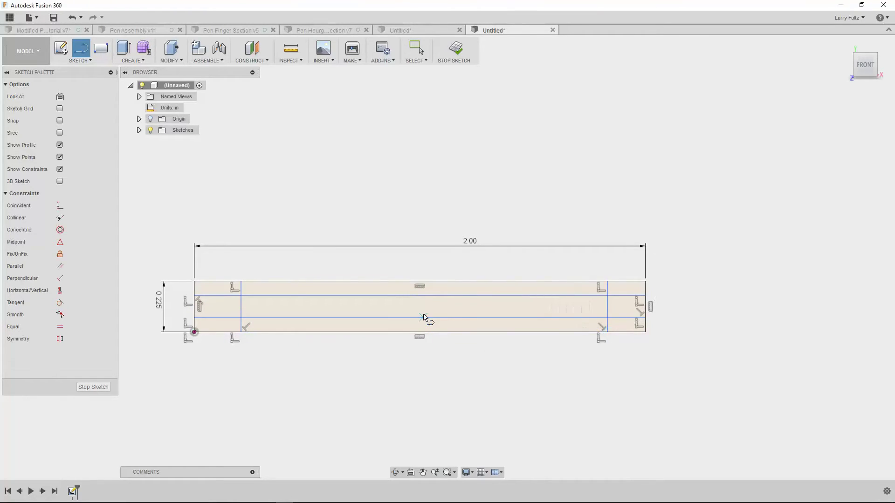
left_click(420, 282)
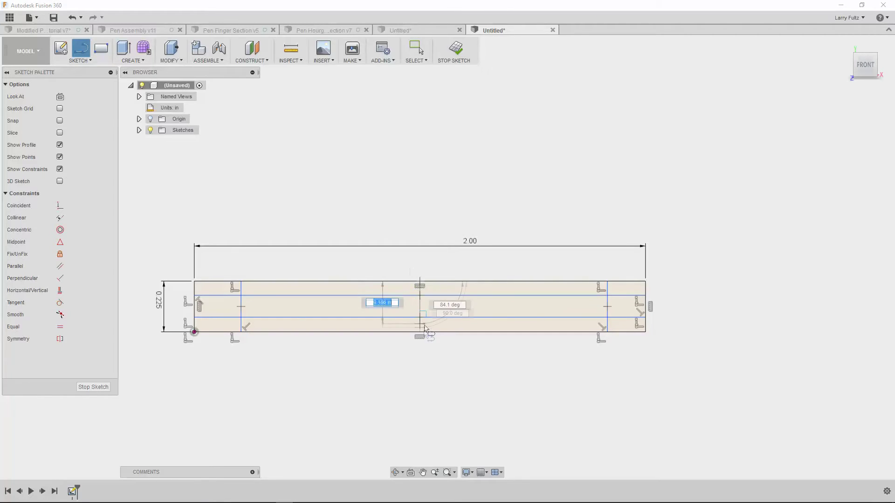
left_click(420, 332)
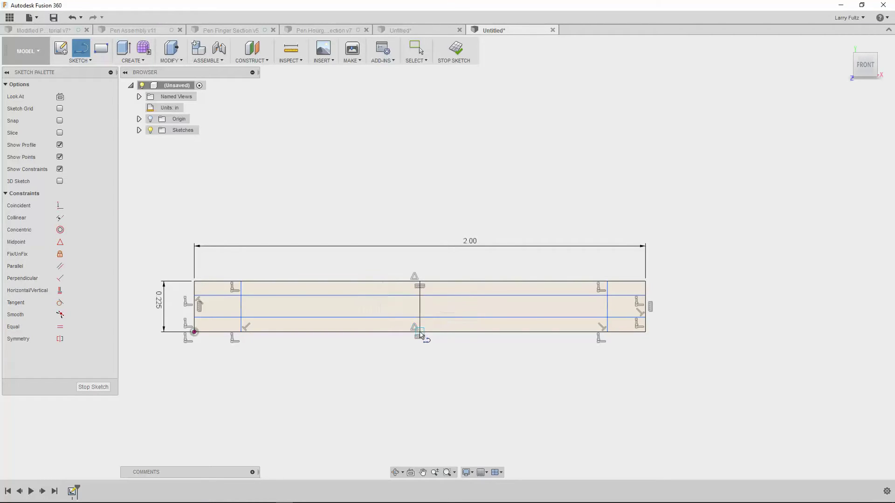
Draw a sloped line at each end, joining the upper horizontal line's endpoint to the top of the nearby vertical line.
left_click(195, 296)
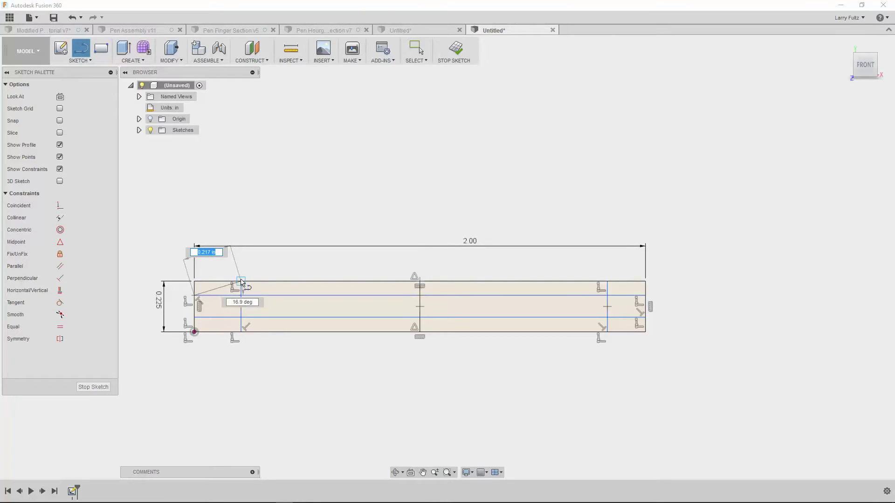
left_click(242, 282)
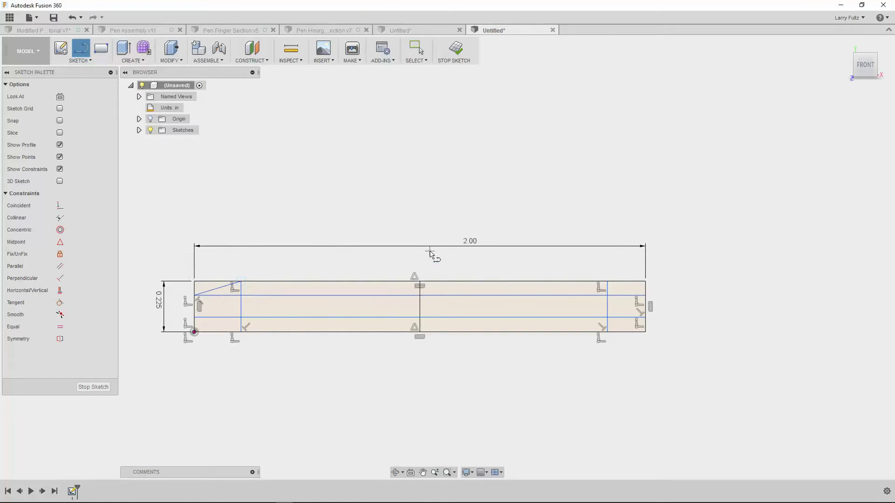
left_click(607, 281)
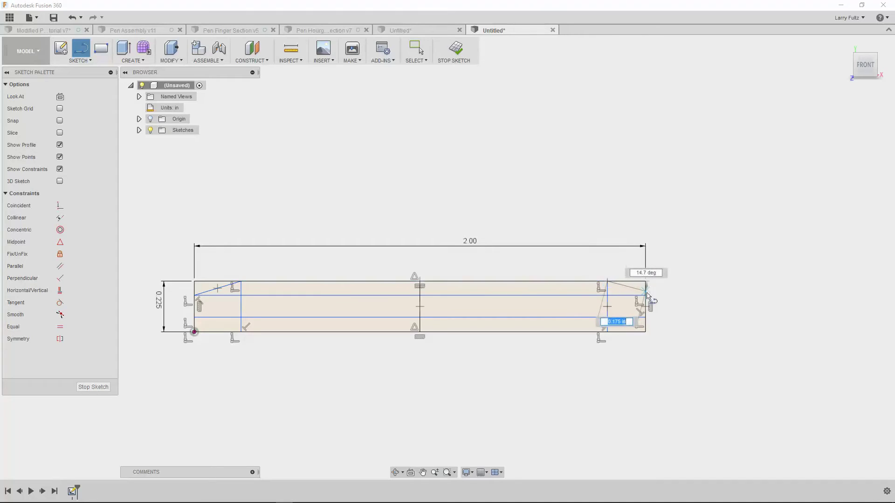
left_click(646, 296)
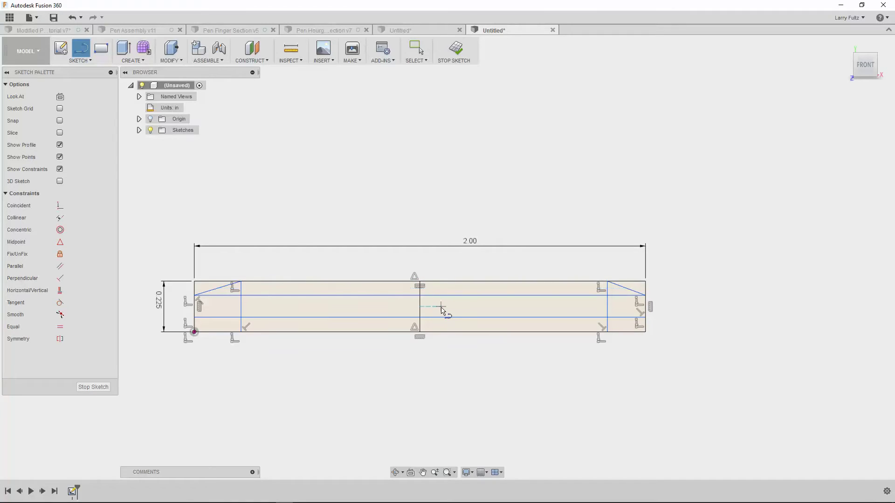
key("Escape")
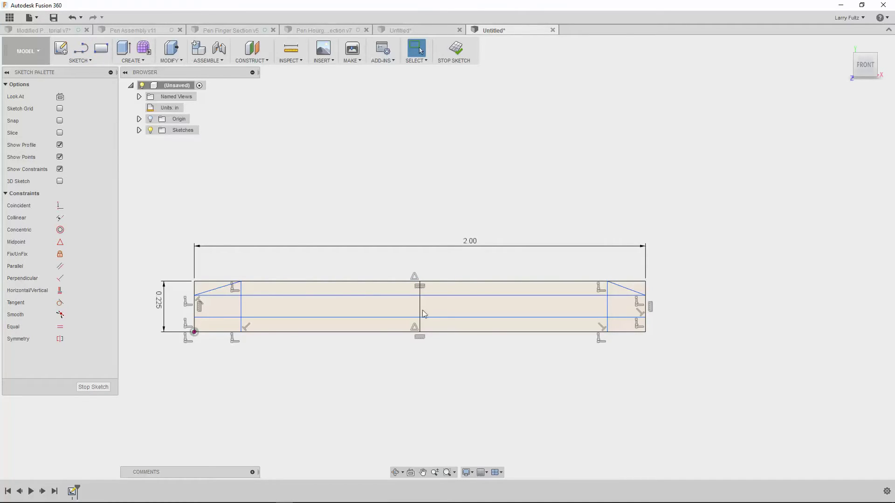
Replace the middle vertical line with a taller one from the bottom edge's midpoint to well above the rectangle, without the extra horizontal segment.
left_click(420, 314)
key("Delete")
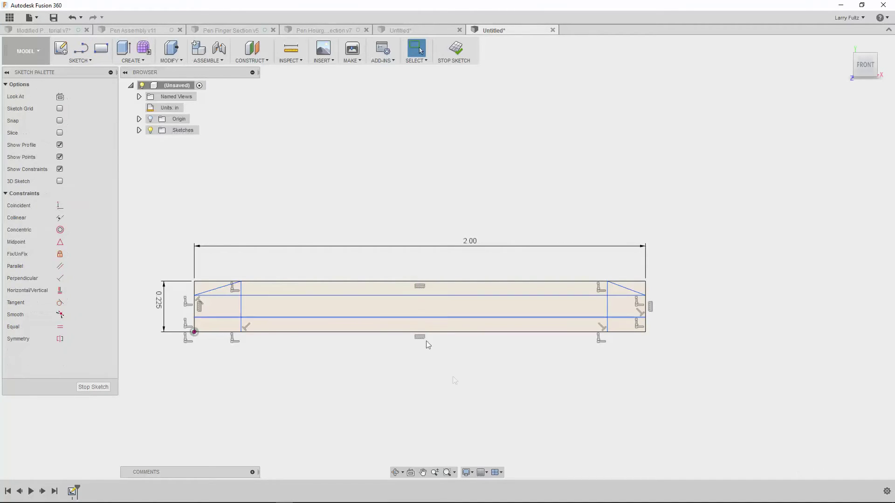
key("l")
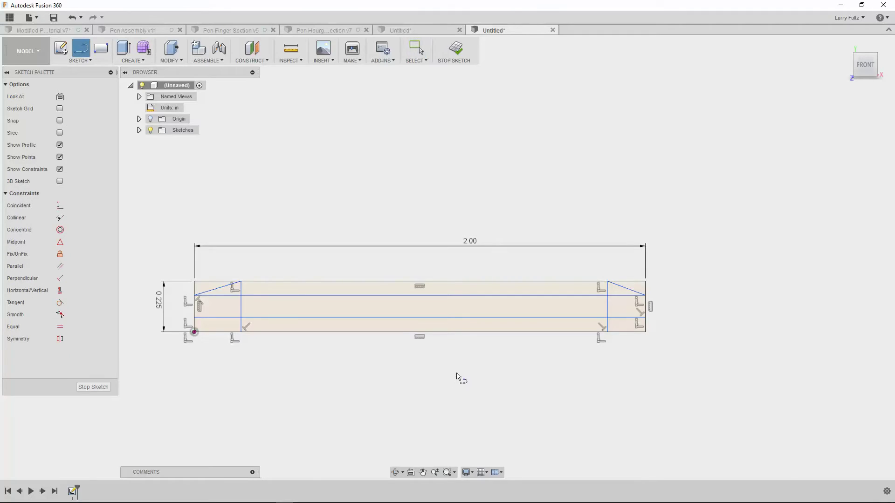
left_click(421, 332)
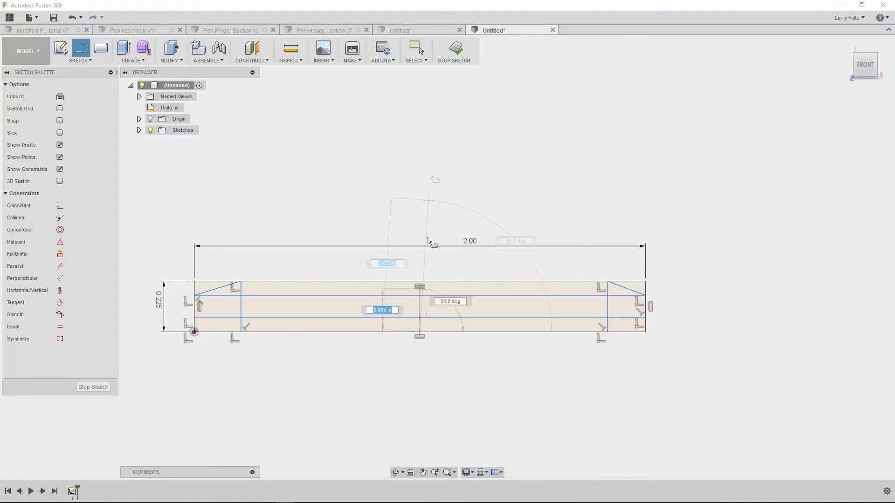
left_click(420, 92)
double_click(537, 92)
key("Escape")
left_click(488, 92)
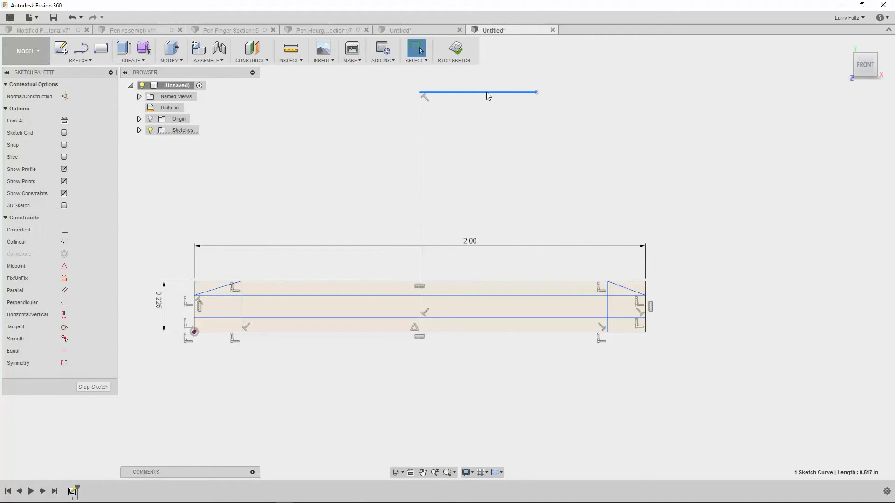
key("Delete")
Convert the upper horizontal line, the two end vertical lines and the tall center line to construction lines.
scroll(504, 152, "down", 2)
scroll(480, 173, "up", 3)
scroll(457, 187, "down", 3)
scroll(446, 100, "up", 2)
scroll(446, 100, "up", 1)
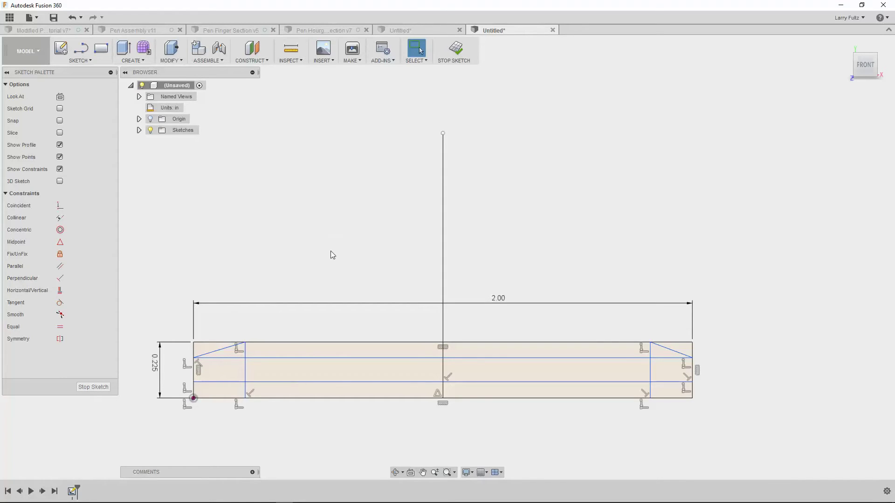
left_click(296, 358)
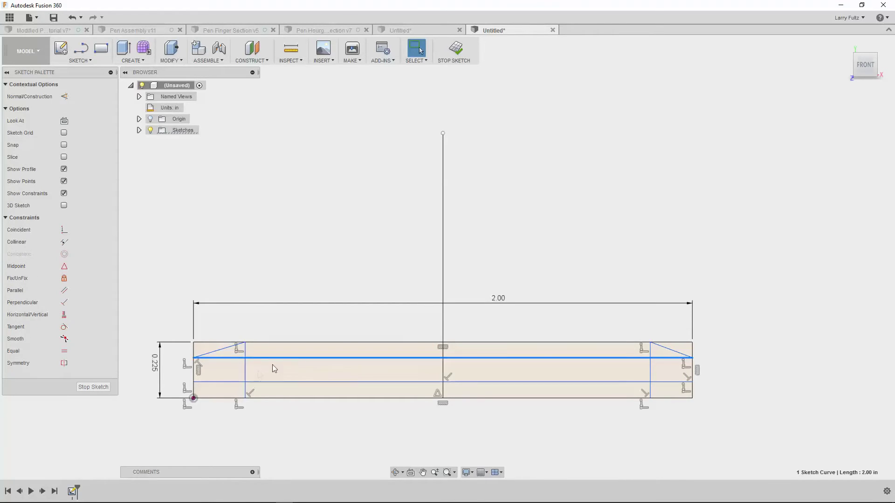
left_click(246, 377)
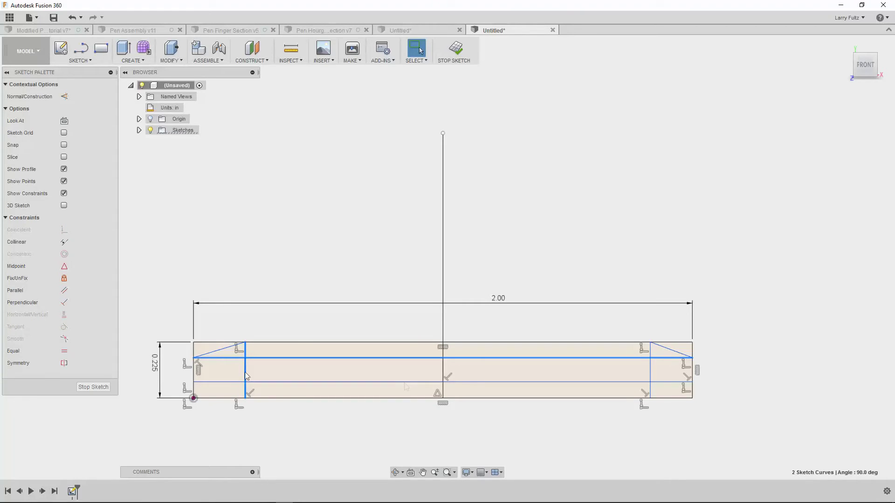
left_click(443, 327)
left_click(650, 372)
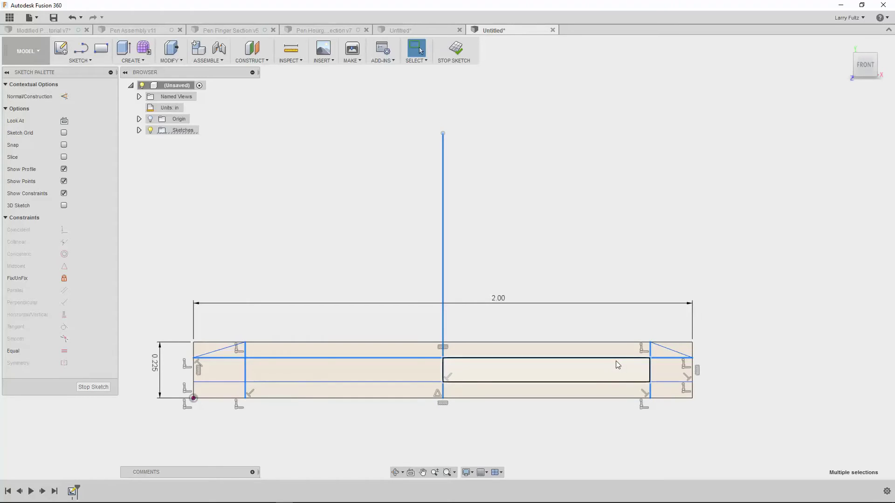
key("x")
Move the rectangle's height dimension outward and dimension the lower horizontal line .248/2 in from the bottom edge.
scroll(551, 263, "down", 2)
scroll(545, 280, "up", 2)
scroll(438, 329, "up", 1)
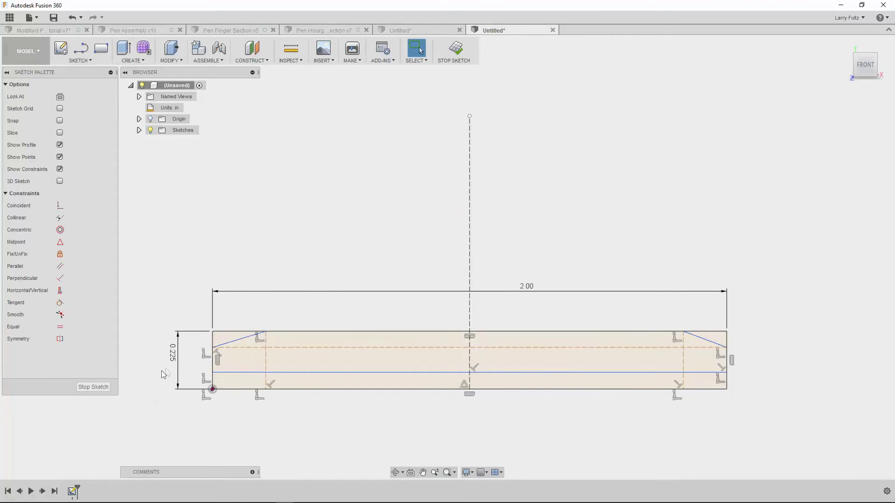
left_click_drag(173, 357, 149, 357)
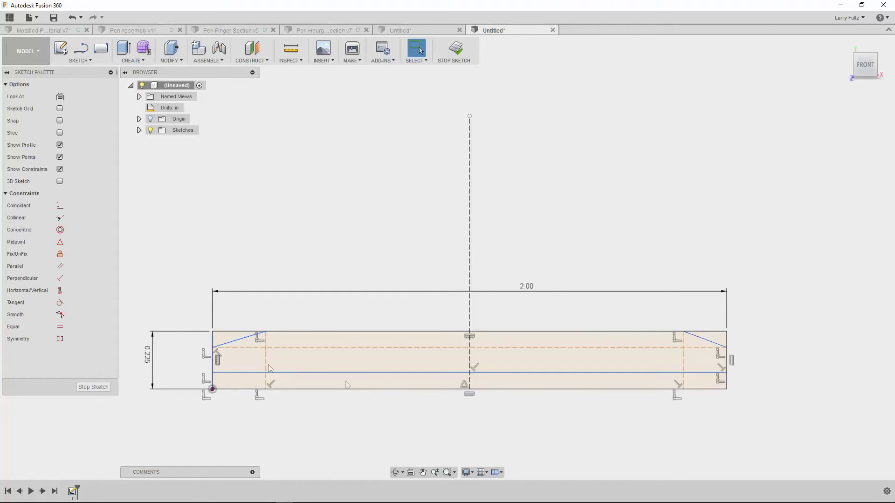
mouse_move(386, 499)
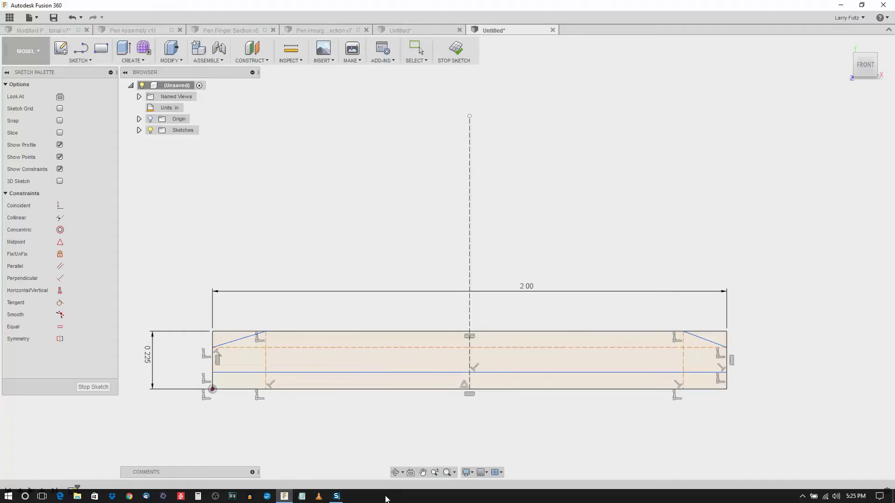
left_click(370, 389)
left_click(374, 373)
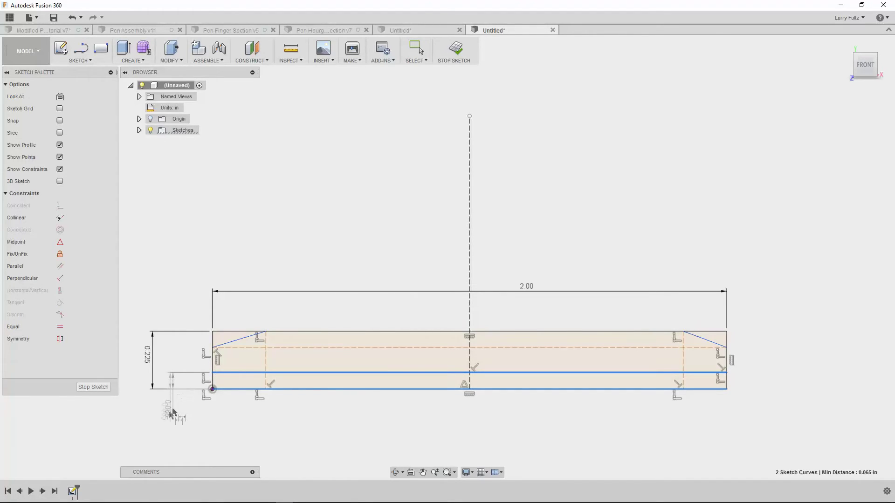
left_click(171, 411)
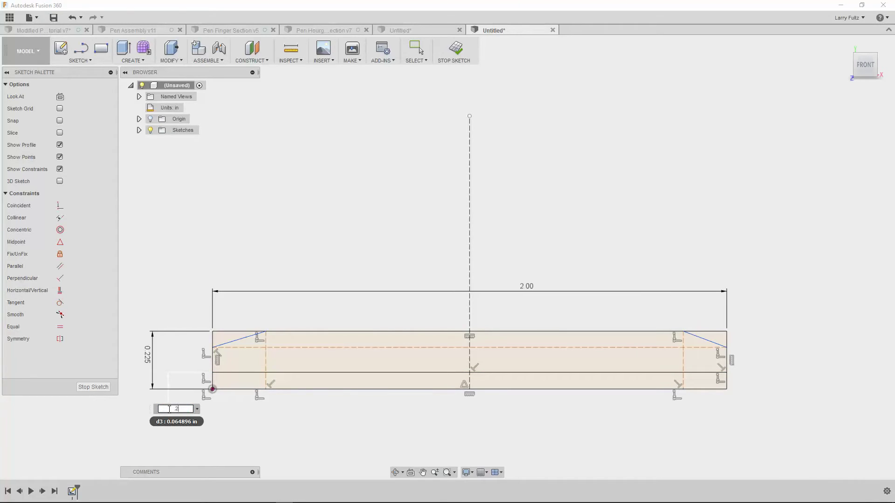
type(".248/2")
key("Return")
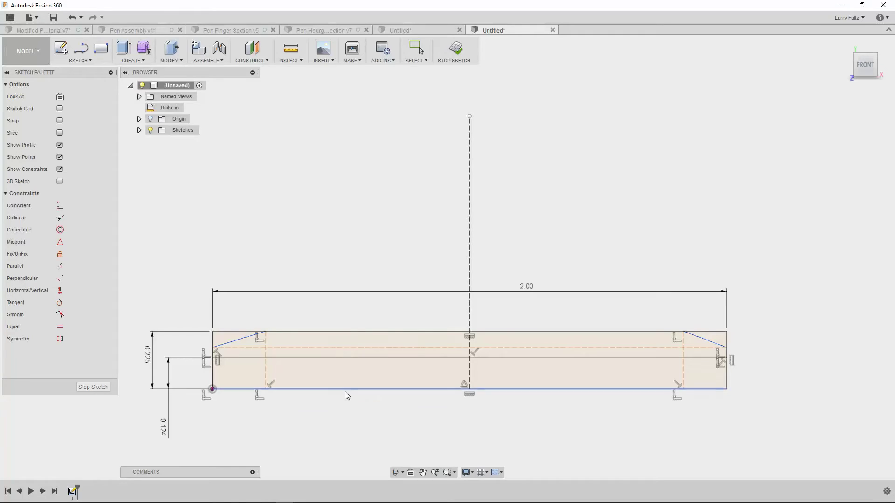
Dimension the horizontal construction line .376/2 in from the rectangle's bottom edge.
left_click(332, 389)
left_click(337, 357)
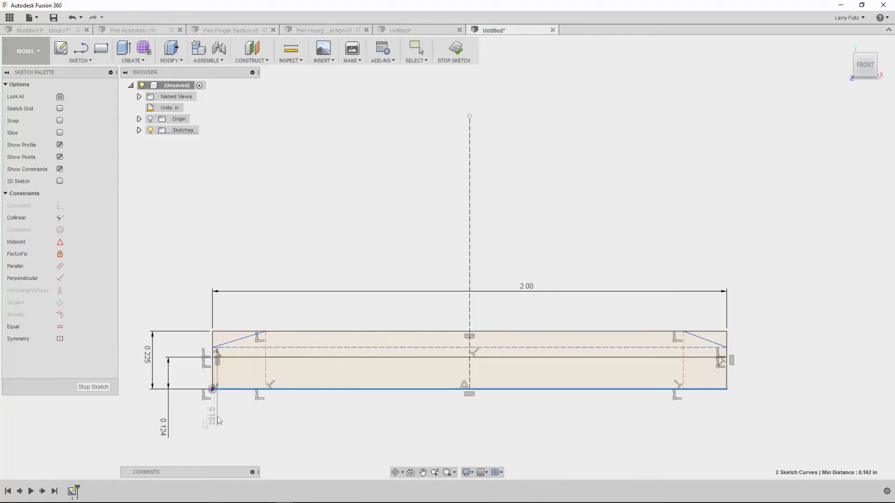
left_click(194, 430)
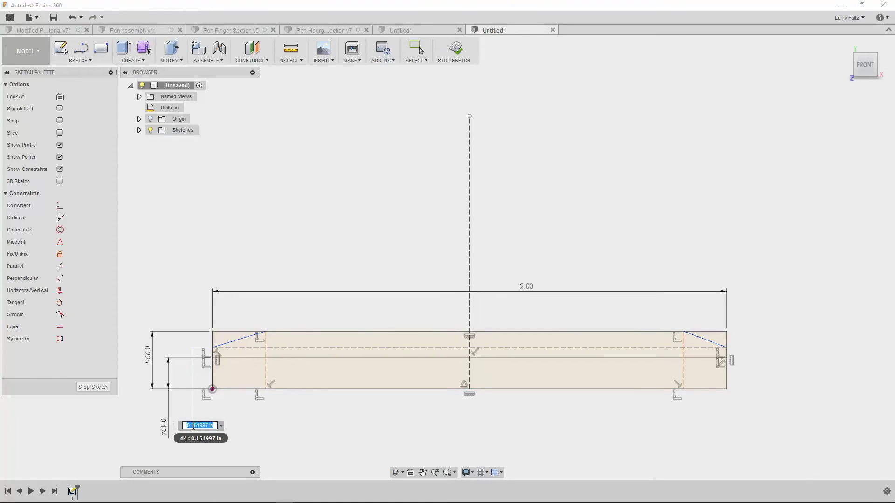
type(".376/2")
key("Return")
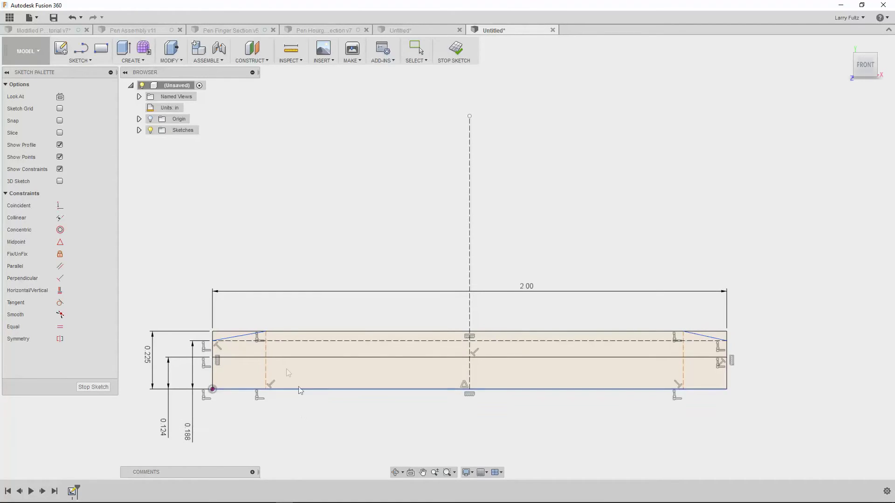
Dimension the horizontal distance from the rectangle's upper left corner to the top of the adjacent sloped line as 0.2 in.
left_click(213, 332)
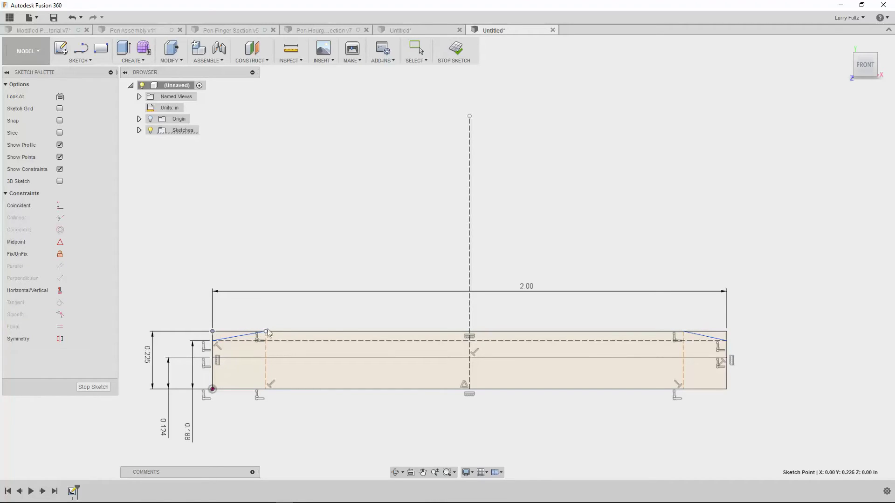
left_click(266, 332)
left_click(246, 312)
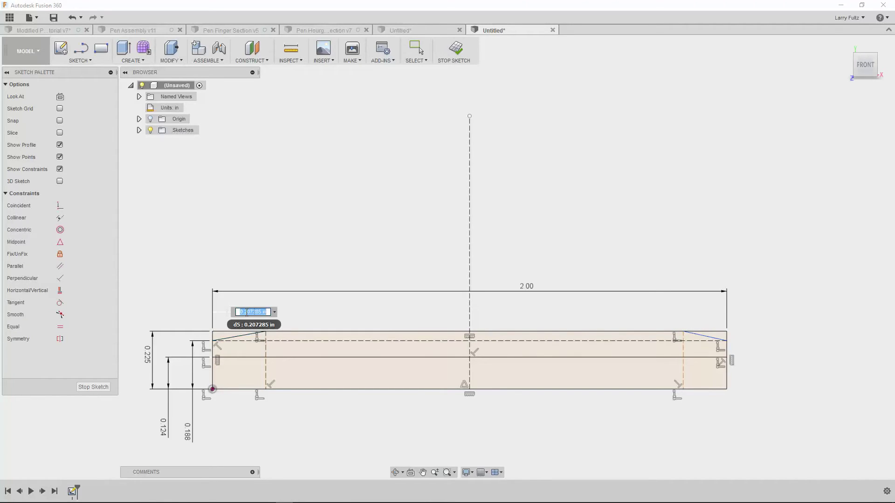
type("0.2")
key("Return")
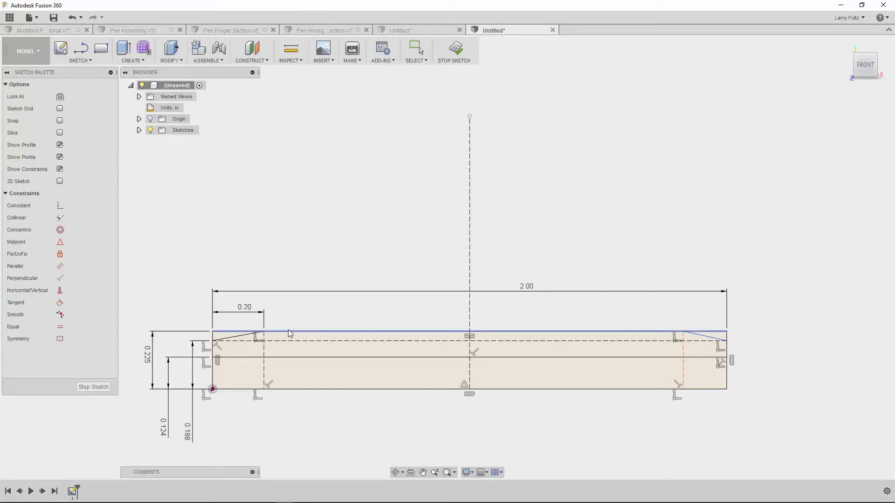
key("Escape")
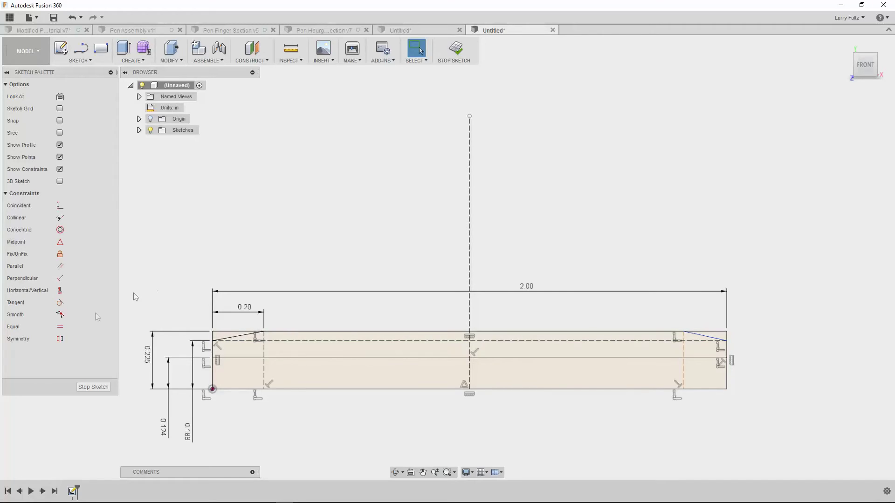
Make the upper endpoints of the two sloped lines symmetric about the tall center construction line.
left_click(61, 339)
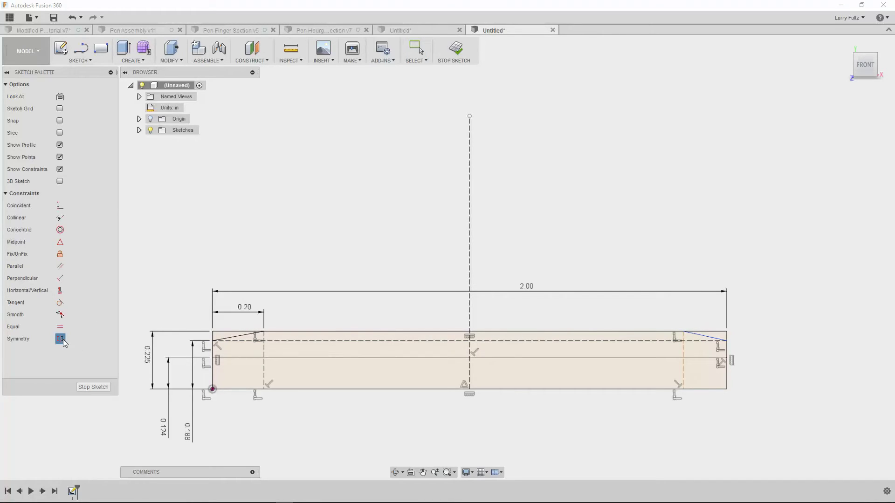
left_click(264, 332)
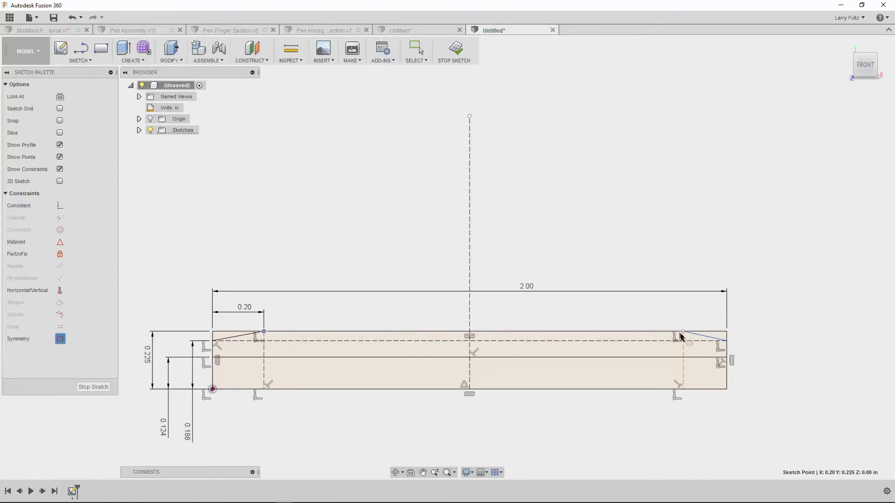
left_click(684, 332)
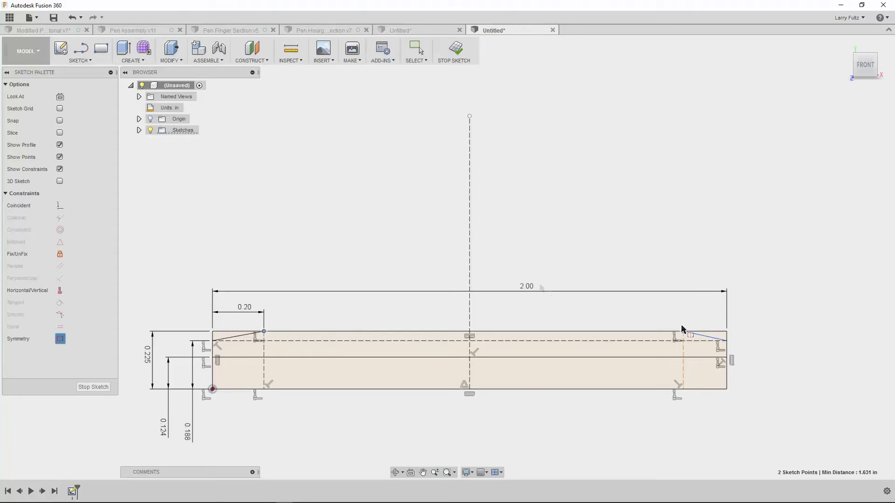
left_click(470, 320)
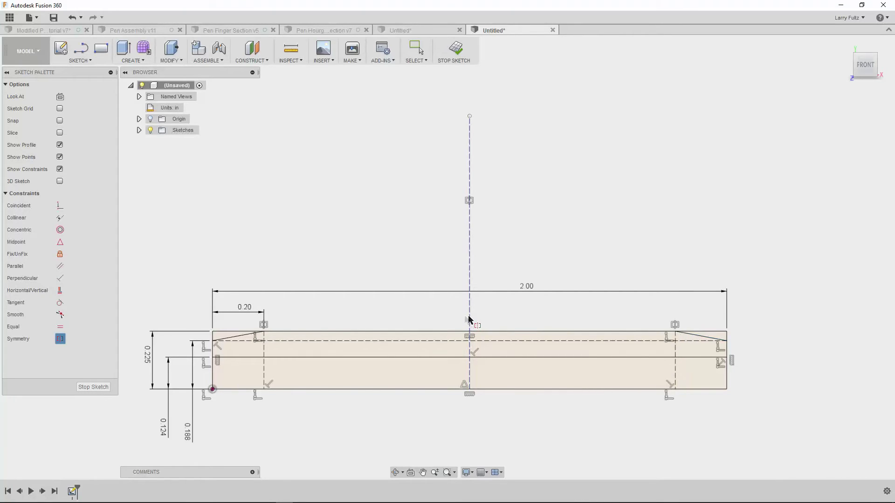
Draw a circle about 1.75 in in diameter, centered on the center line's upper end and reaching the horizontal construction line's midpoint.
scroll(537, 272, "down", 3)
scroll(537, 311, "up", 3)
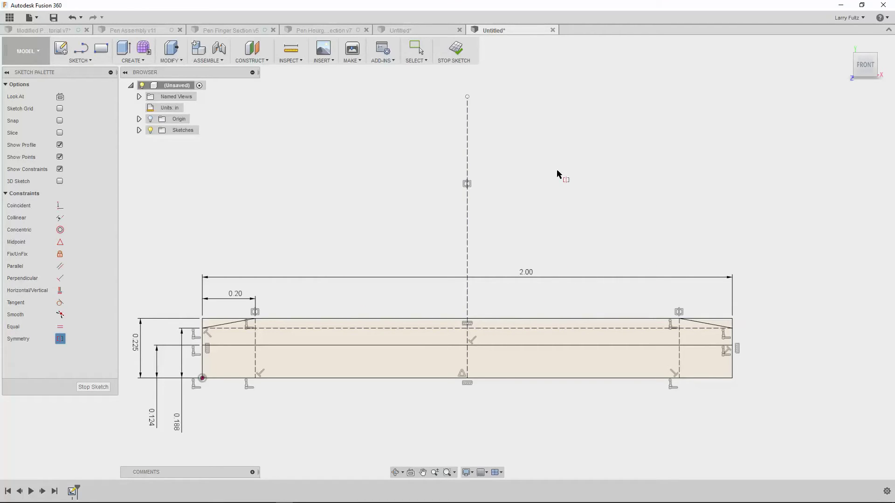
key("c")
left_click(467, 97)
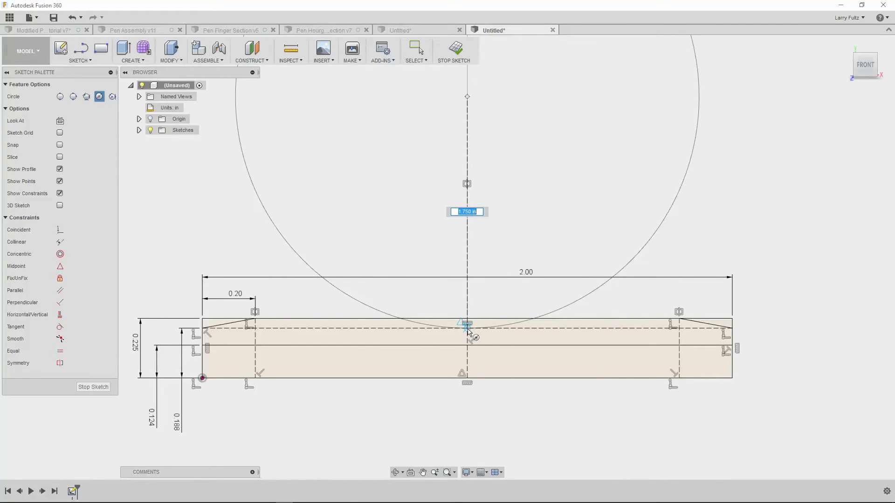
left_click(468, 330)
key("Escape")
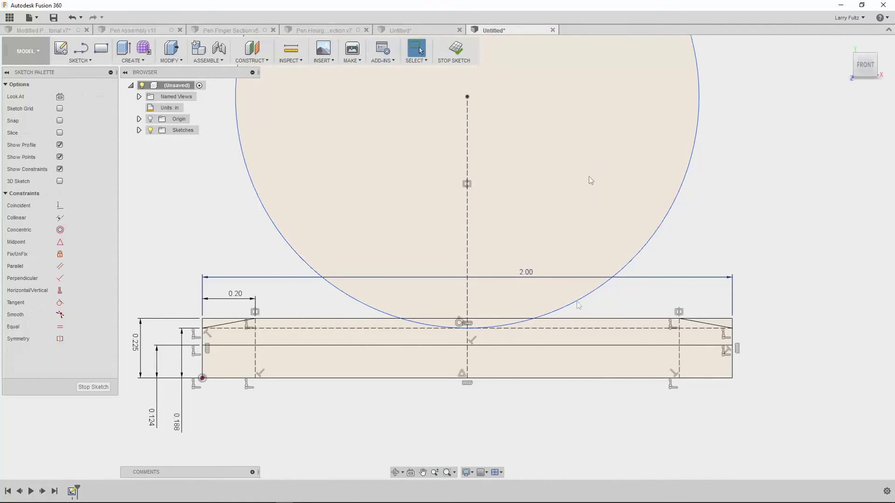
Dimension the large circle above the rectangle and set its diameter to 5 in.
scroll(566, 303, "down", 3)
scroll(533, 210, "up", 3)
scroll(617, 223, "down", 2)
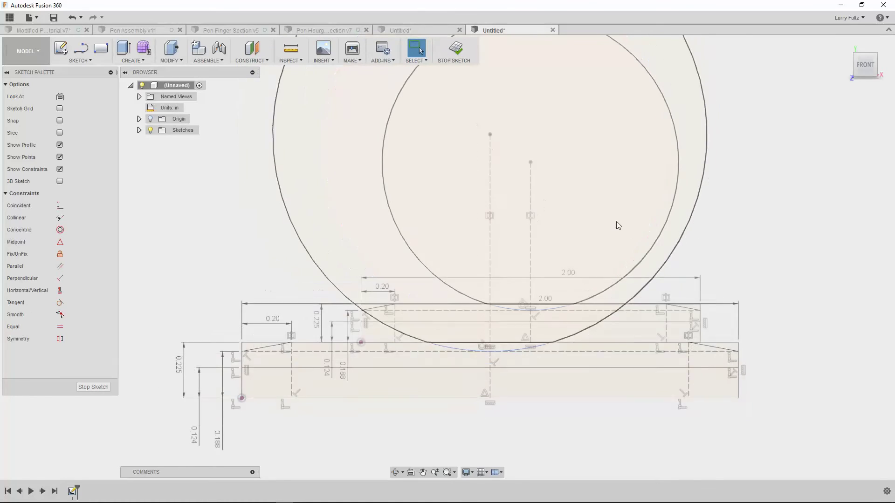
right_click(608, 181)
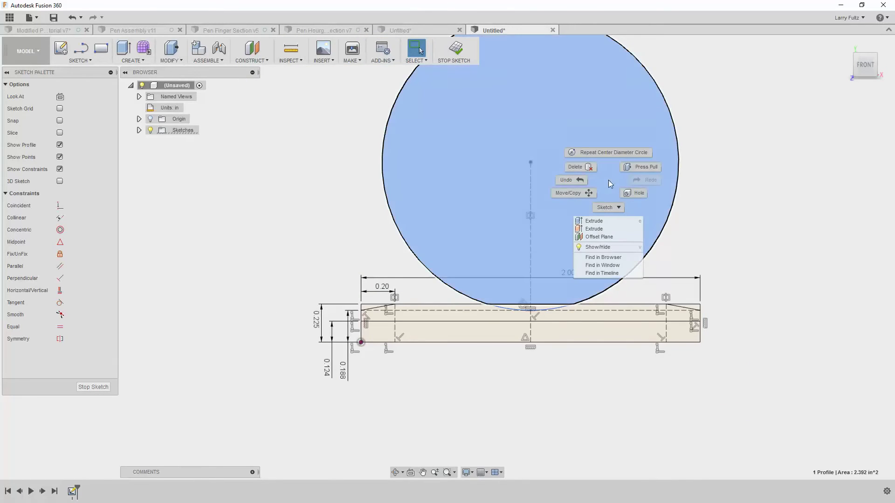
left_click(748, 225)
key("d")
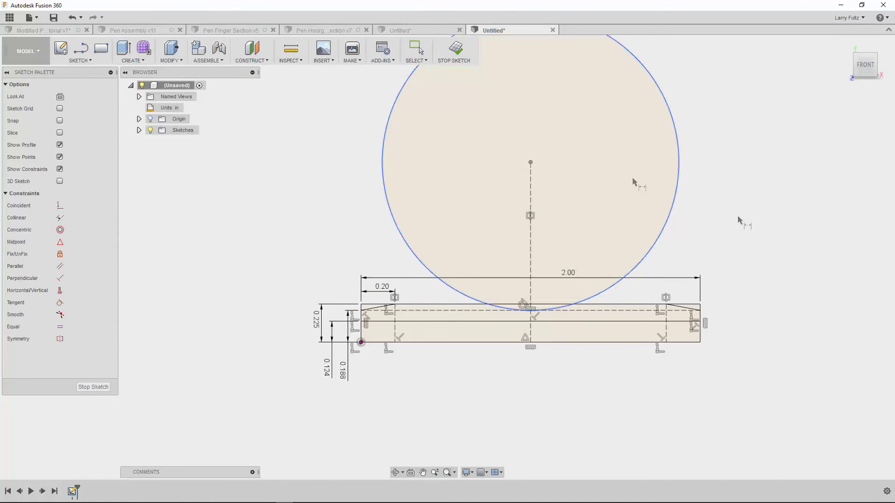
left_click(675, 130)
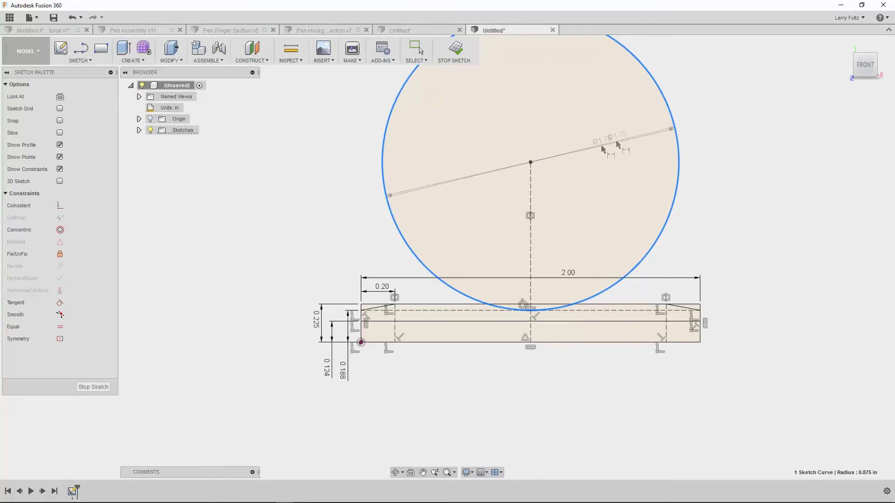
left_click(599, 148)
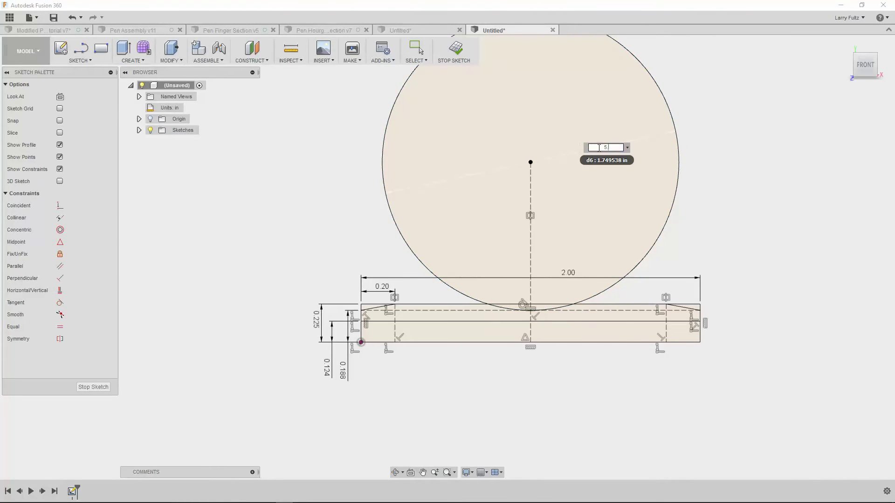
key("Return")
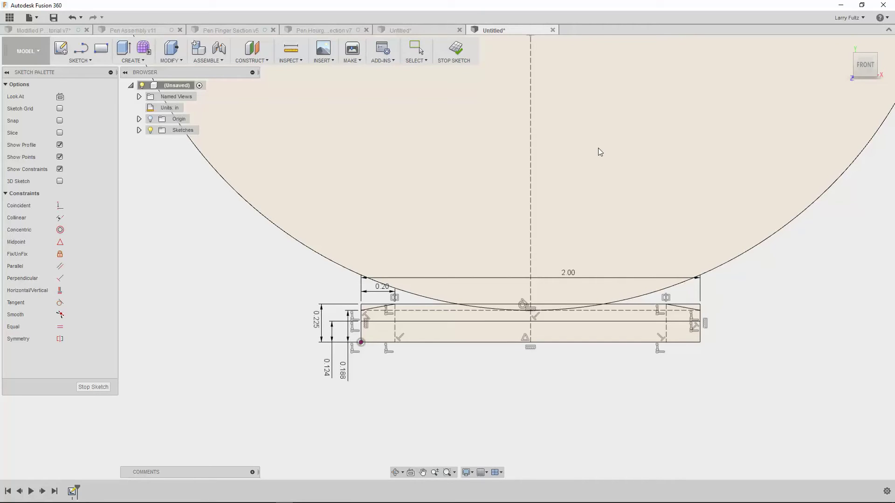
Increase the large circle's diameter dimension to make the waist arc at the rectangle's top edge shallower.
scroll(600, 152, "down", 5)
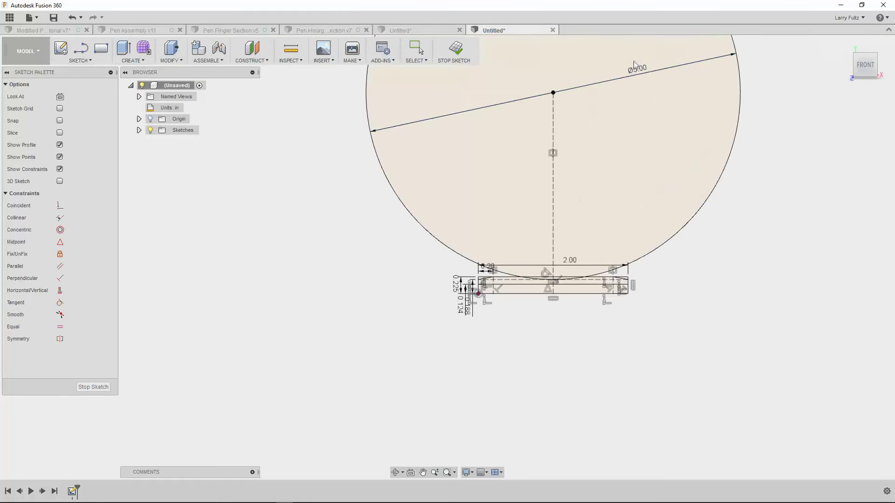
double_click(638, 70)
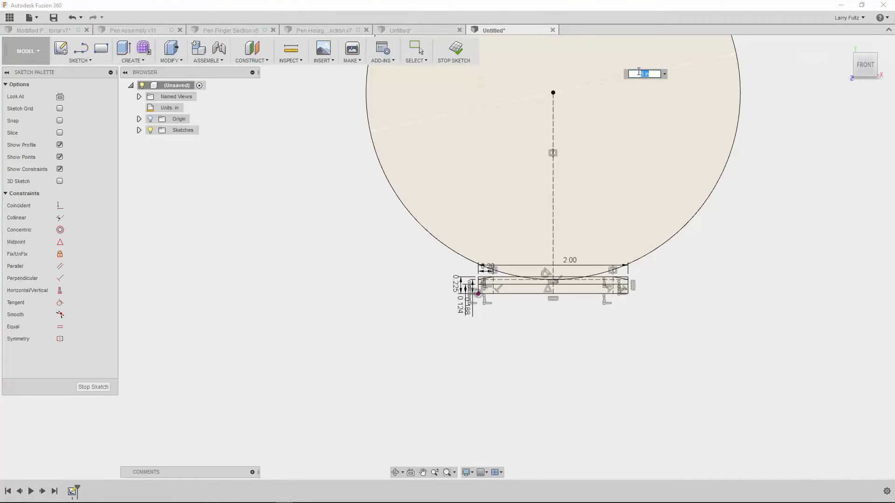
key("Return")
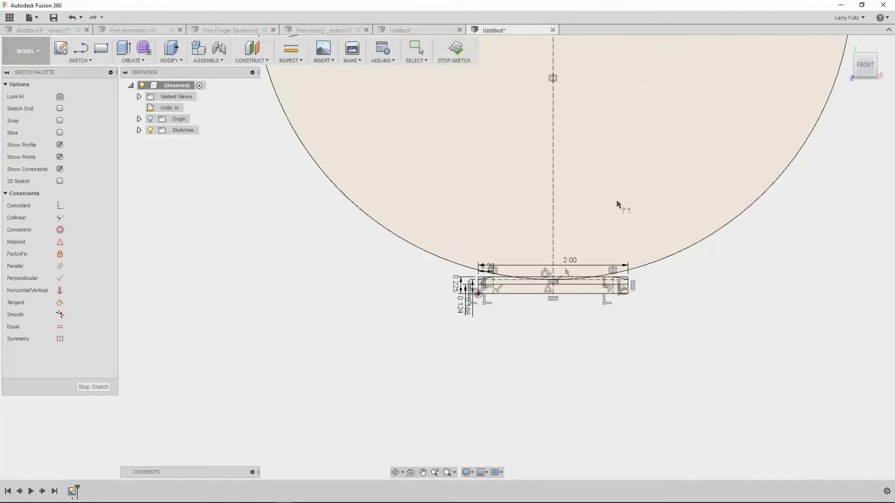
scroll(575, 282, "up", 4)
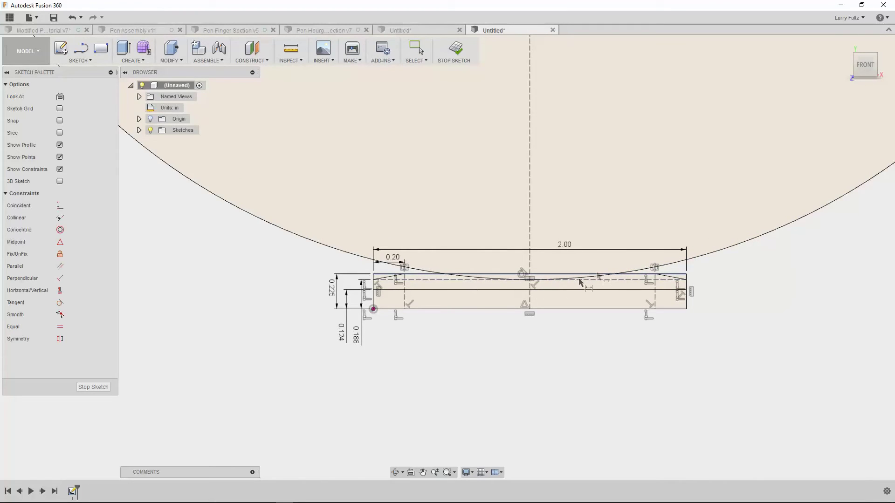
scroll(550, 277, "down", 2)
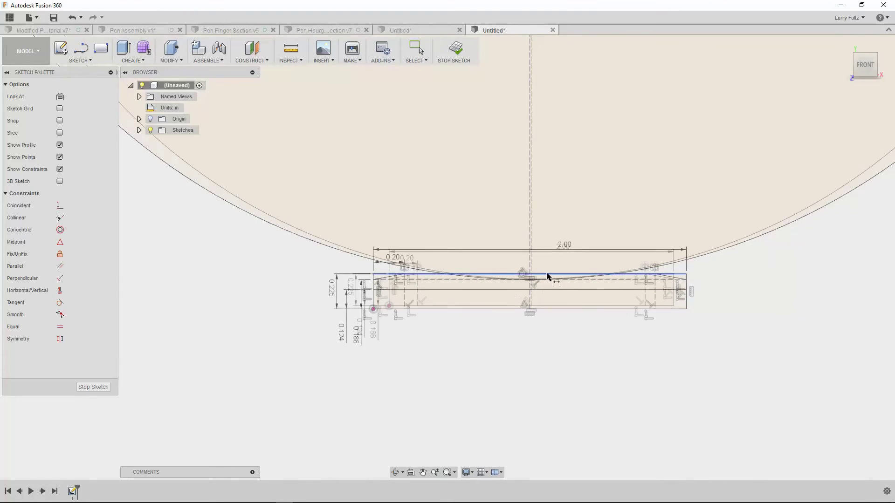
scroll(595, 278, "up", 3)
scroll(541, 280, "up", 2)
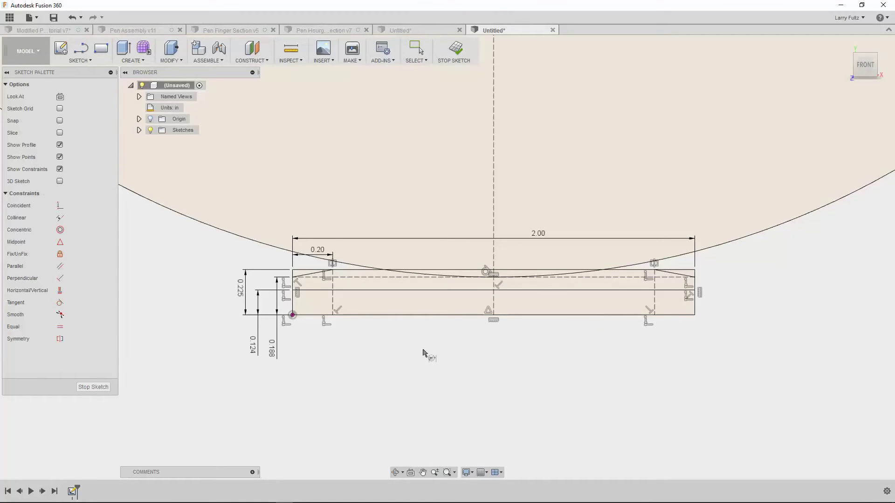
key("c")
scroll(366, 258, "up", 3)
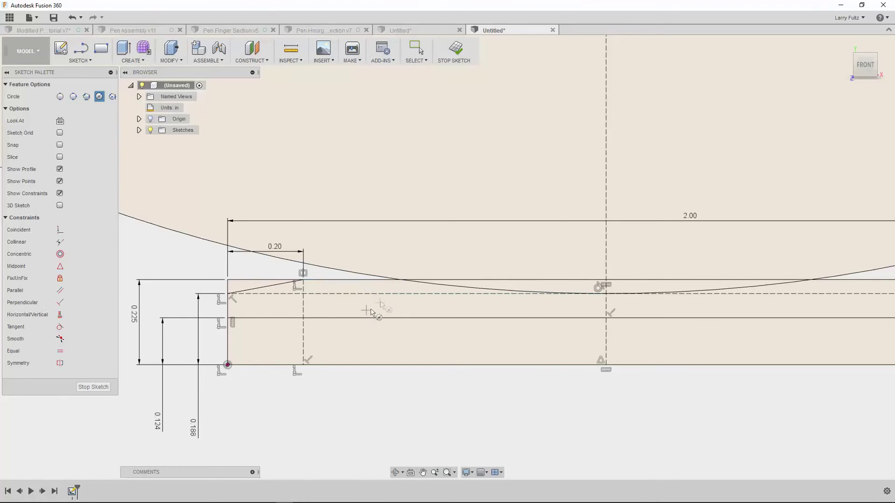
scroll(378, 299, "down", 3)
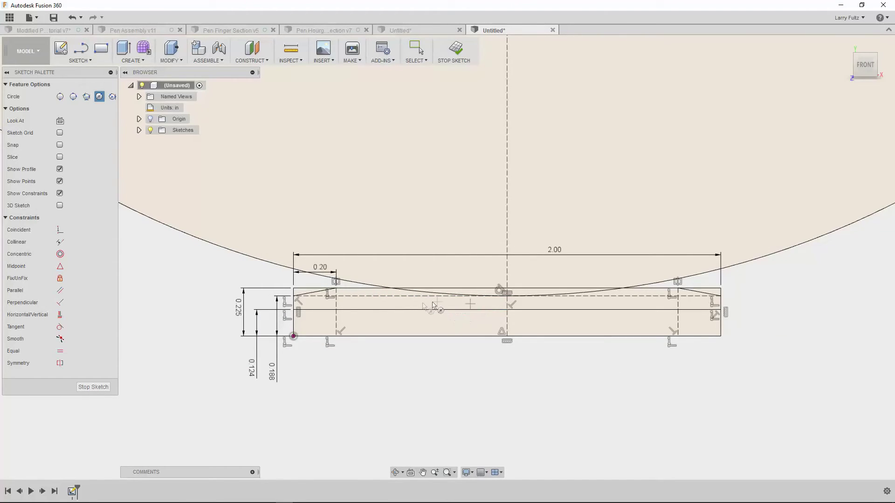
scroll(415, 300, "down", 3)
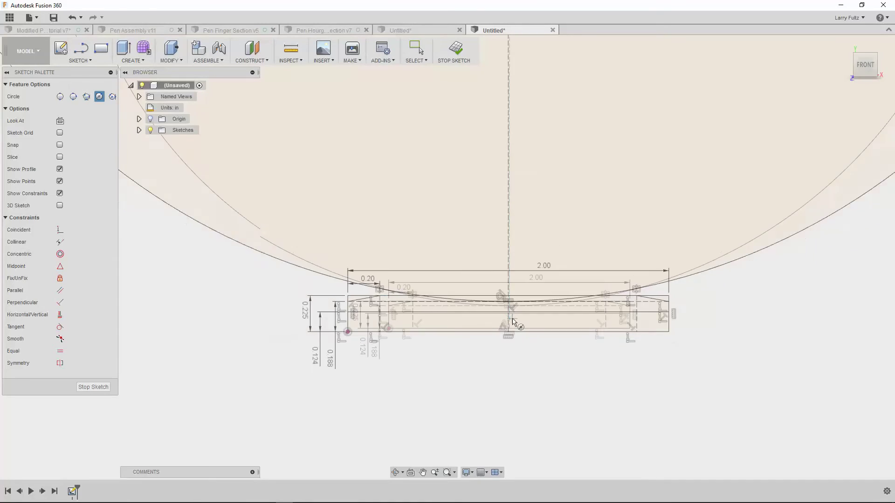
scroll(643, 297, "up", 2)
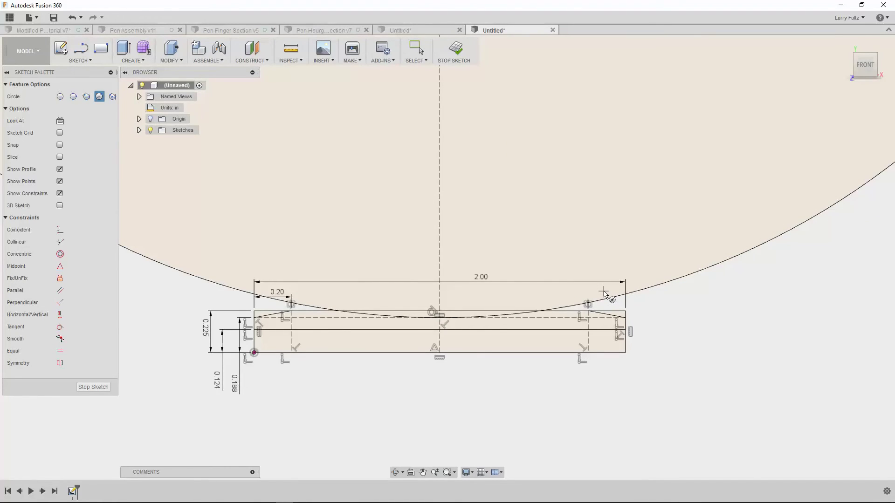
scroll(603, 293, "down", 3)
scroll(598, 288, "up", 3)
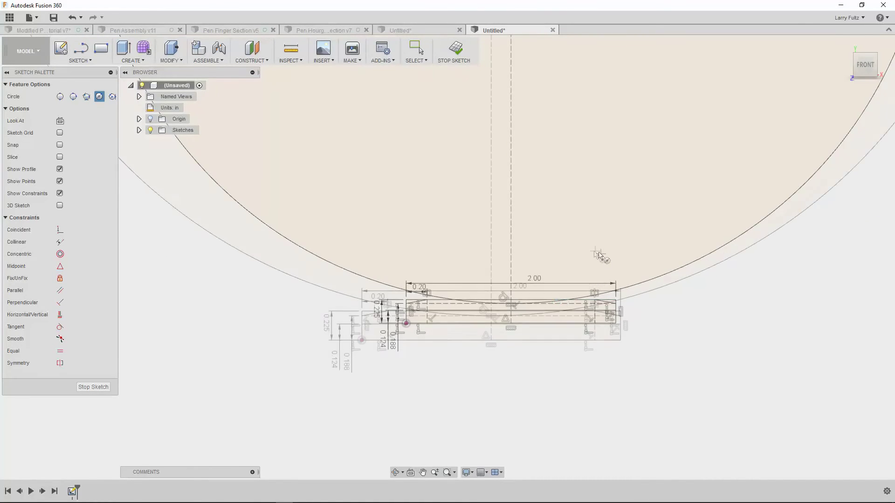
key("Escape")
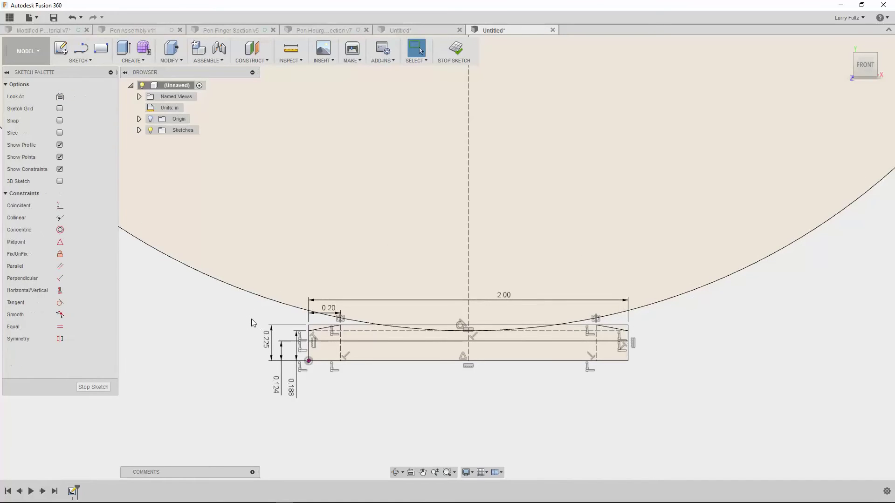
Revolve the waisted upper profile with tapered ends 360 degrees about the rectangle's bottom edge as a new body.
left_click(80, 61)
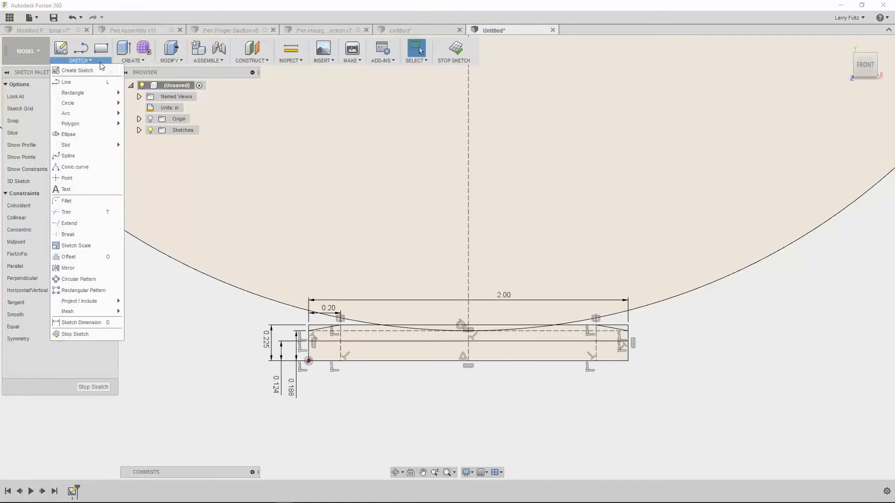
left_click(127, 60)
left_click(126, 59)
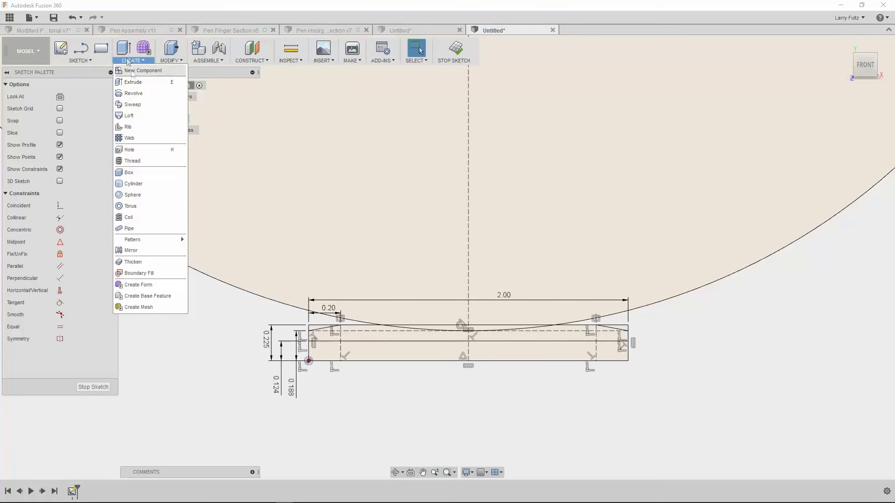
left_click(134, 94)
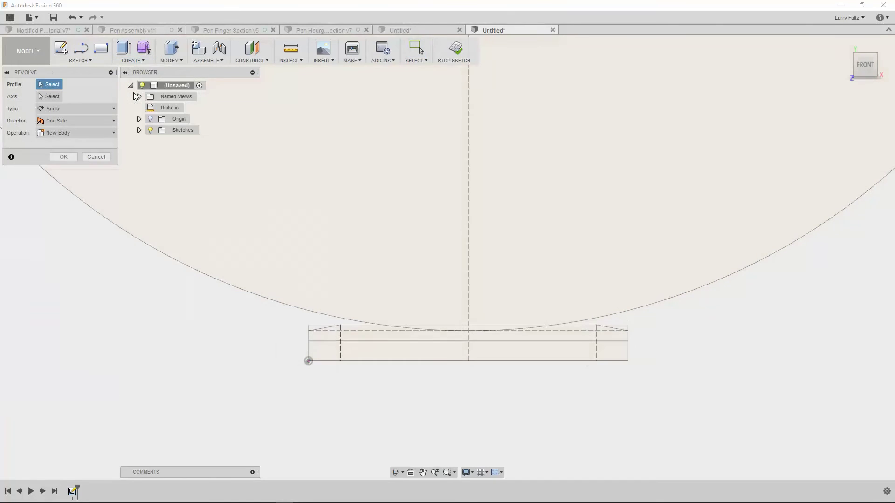
left_click(363, 338)
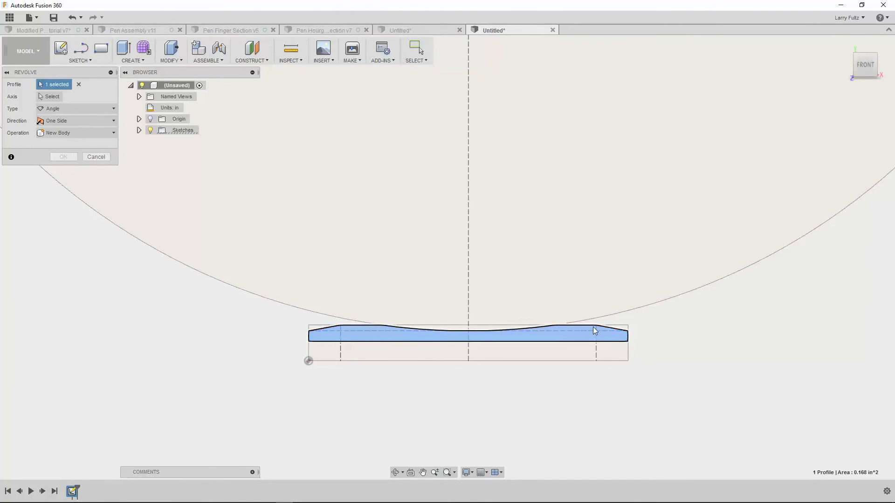
left_click(52, 97)
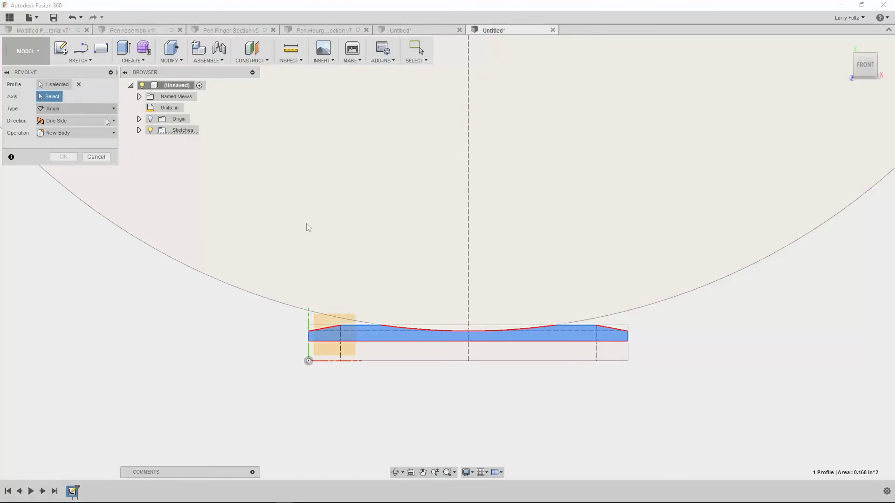
left_click(424, 362)
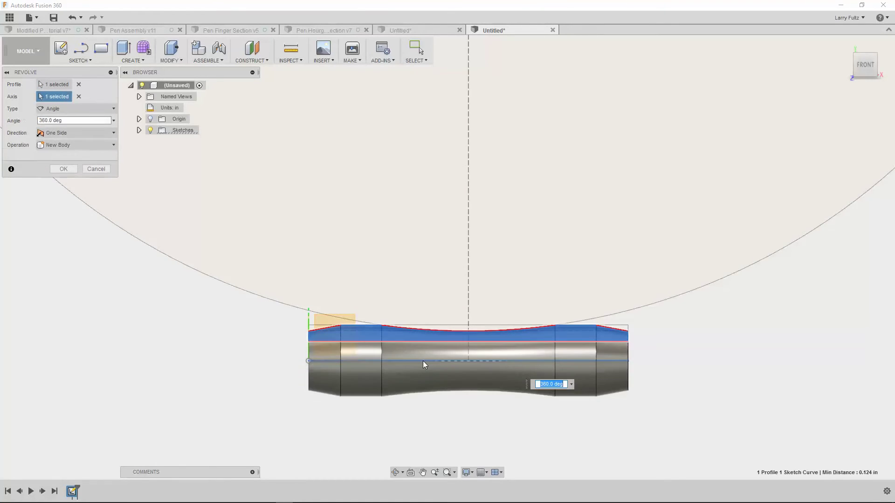
left_click(68, 170)
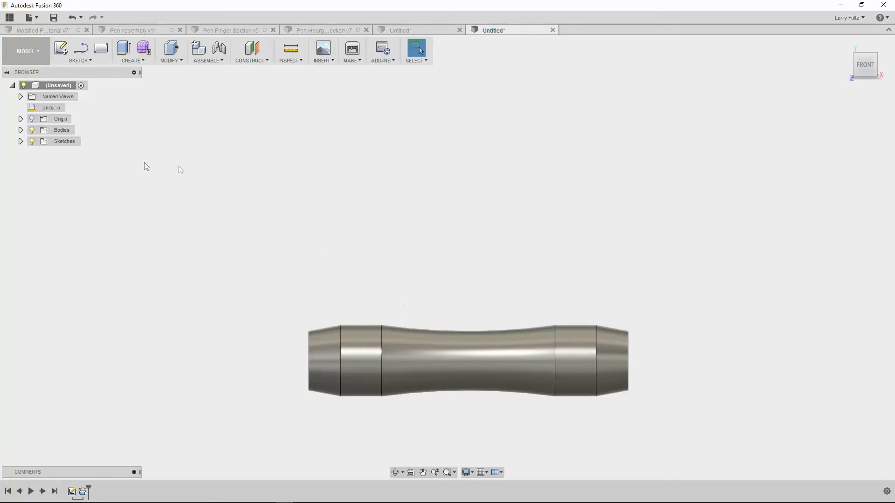
In a new sketch seen from the front, draw a horizontal line about 2 in long just above the revolved body.
key("l")
left_click(332, 325)
scroll(480, 254, "up", 4)
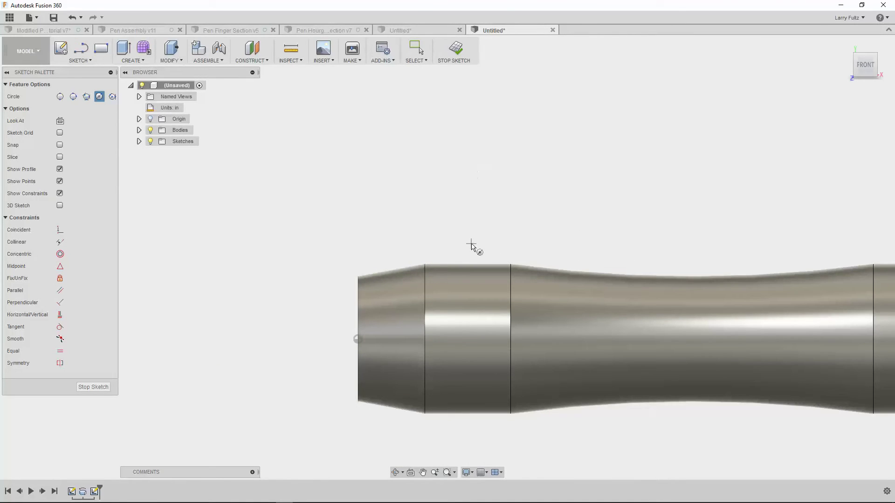
key("l")
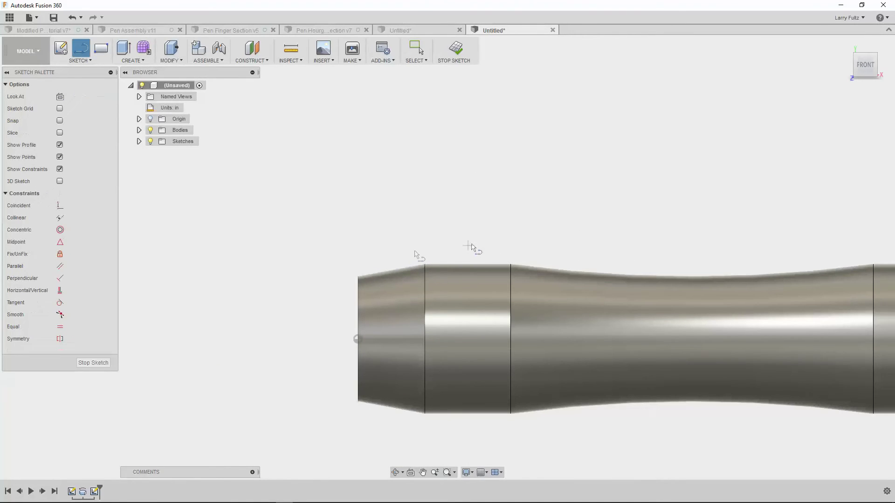
left_click(358, 243)
scroll(746, 248, "down", 5)
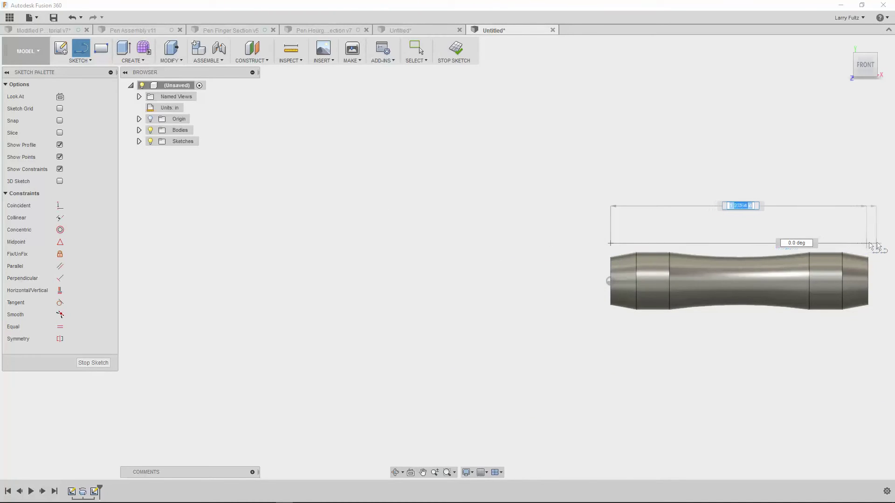
left_click(866, 244)
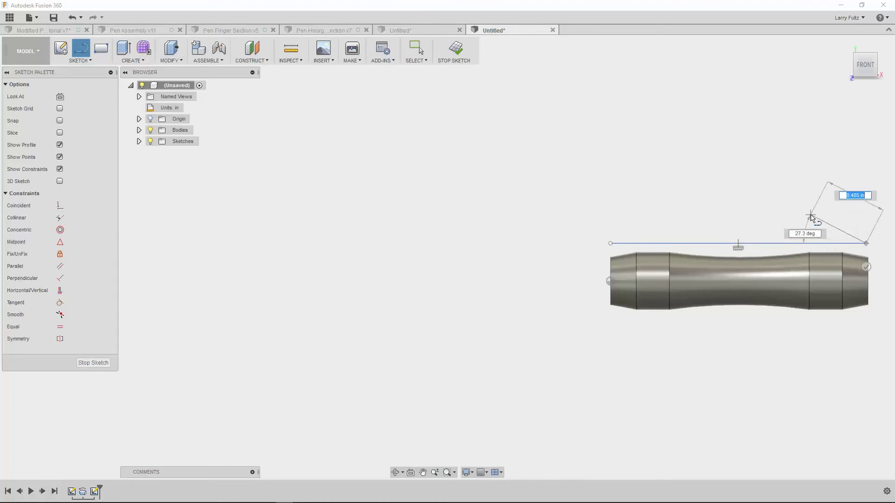
key("Escape")
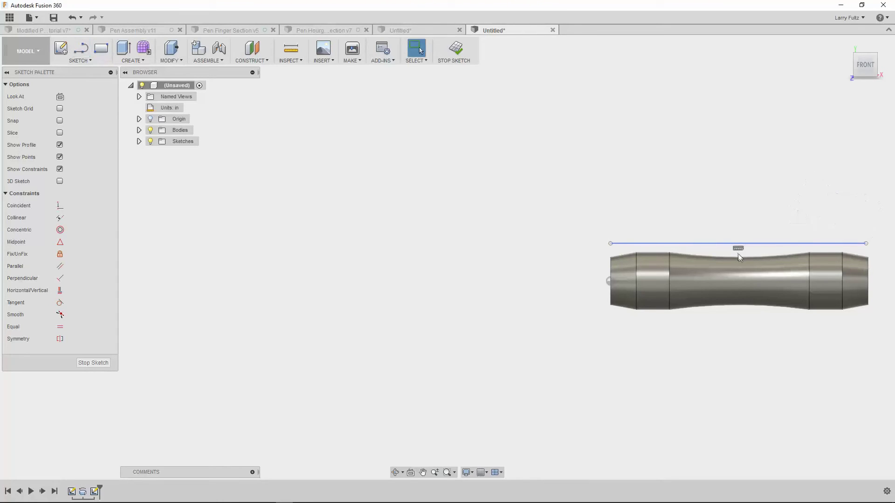
Draw a horizontal line along the body's axis from the origin to the opposite end face.
middle_click(442, 236)
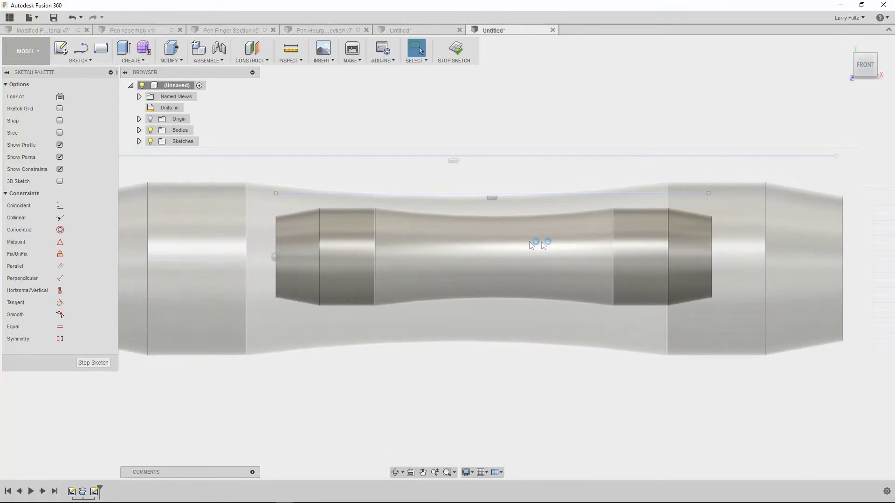
key("l")
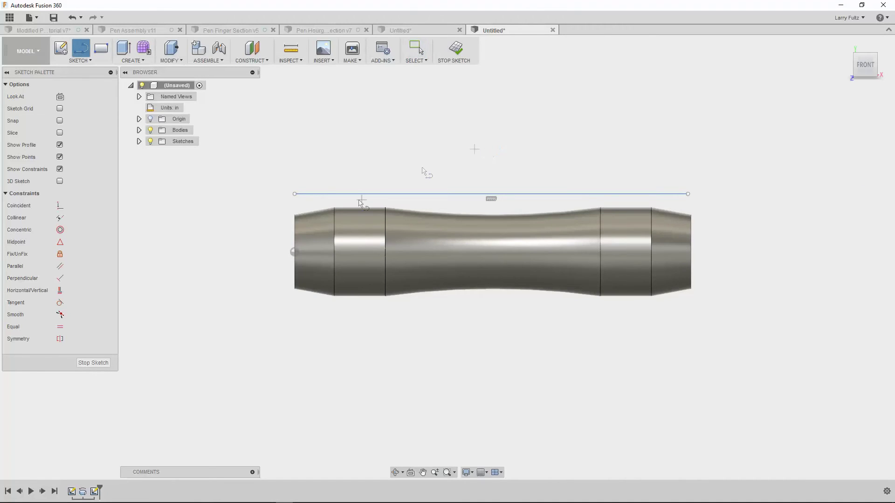
left_click(294, 253)
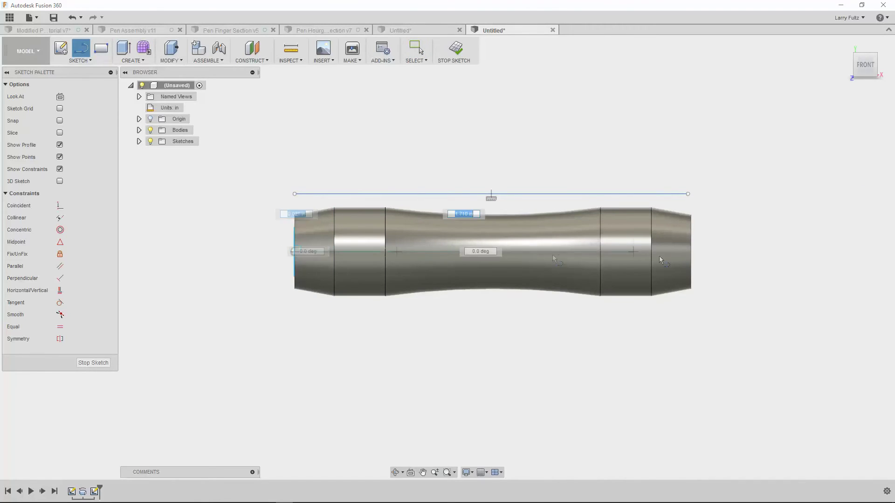
left_click(691, 251)
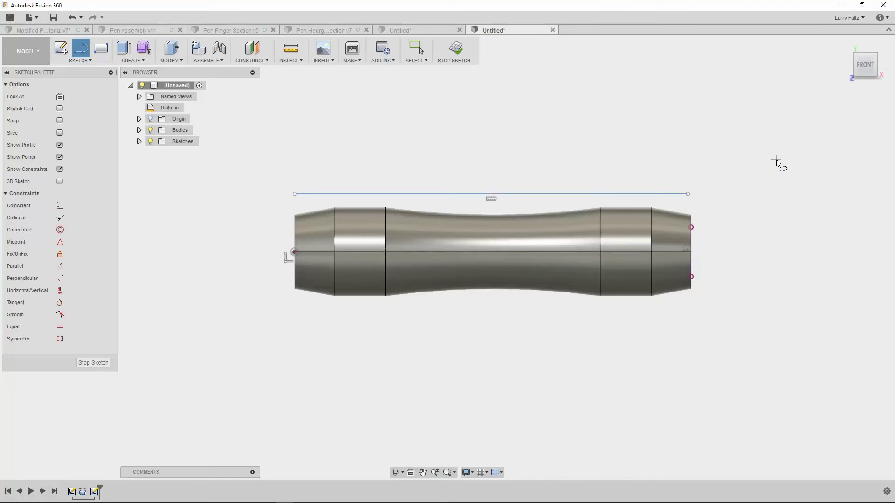
key("Escape")
Convert the axis line and the line above the body to construction lines and move the upper one farther from the body.
left_click(567, 251)
left_click(582, 193, "ctrl")
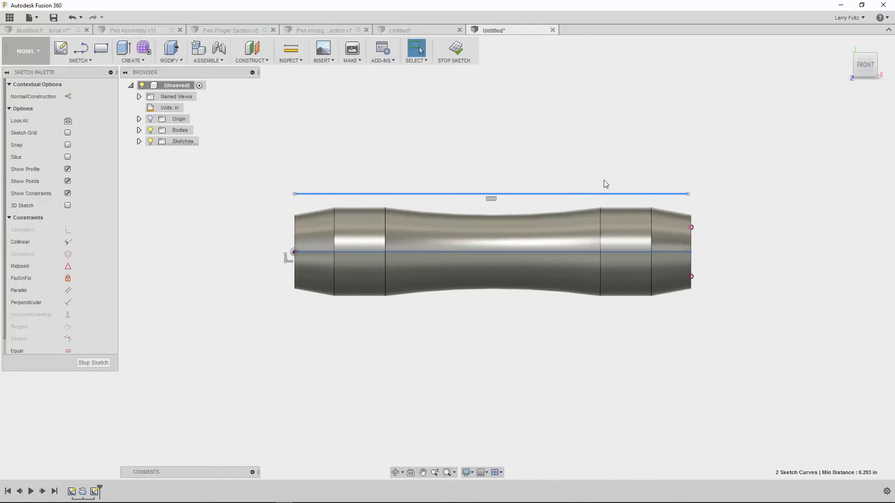
key("x")
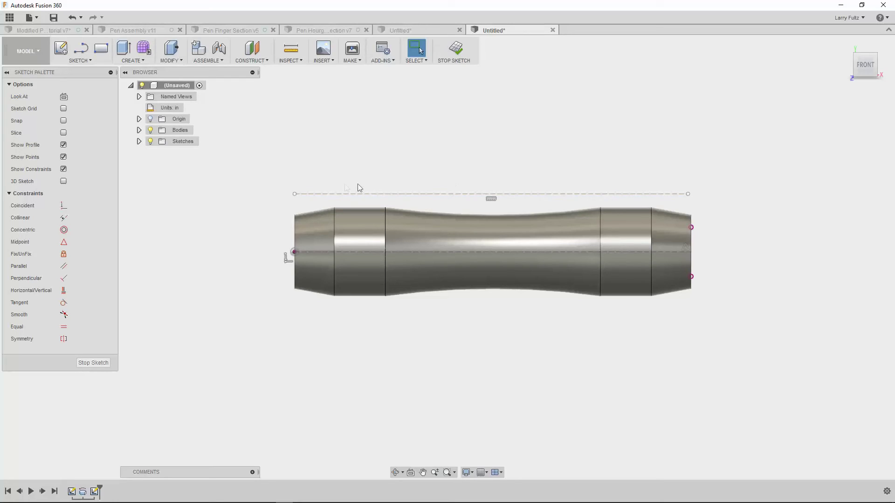
mouse_move(334, 193)
left_mouse_down()
mouse_move(334, 209)
mouse_move(331, 190)
mouse_move(334, 206)
mouse_move(341, 185)
left_mouse_up()
Draw a second horizontal line about 2 in long between the upper line and the body, and make it a construction line.
key("l")
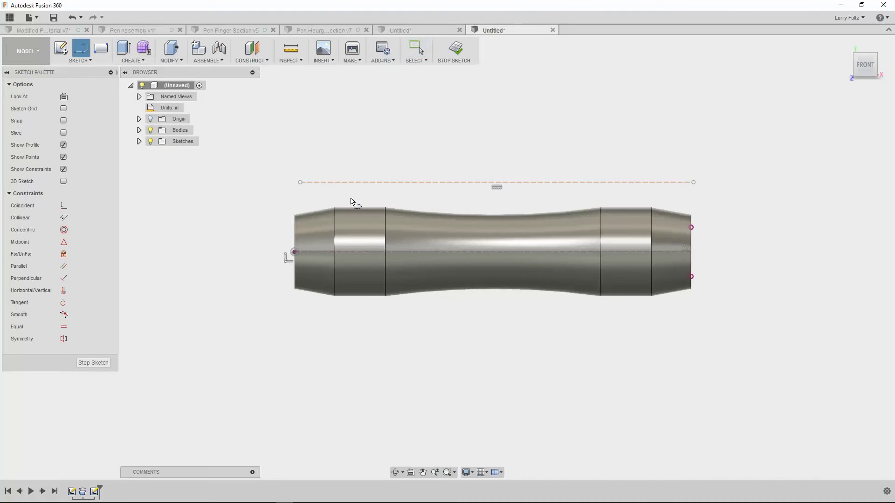
left_click(297, 199)
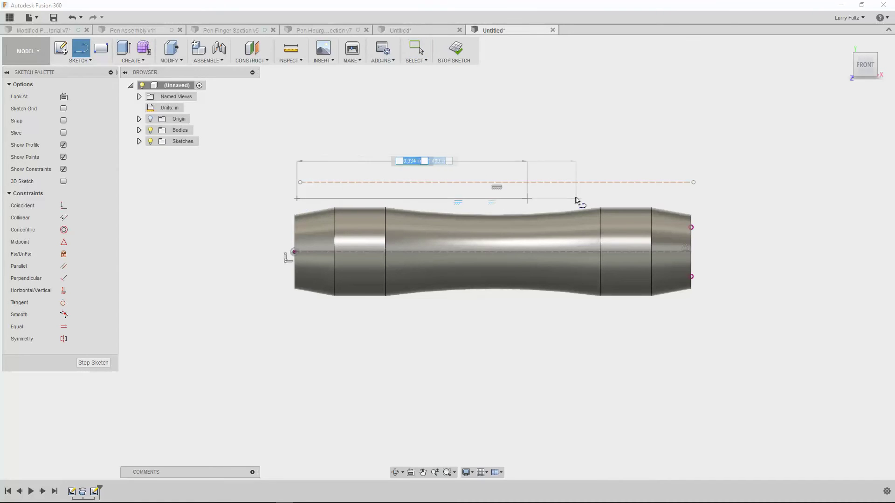
left_click(696, 199)
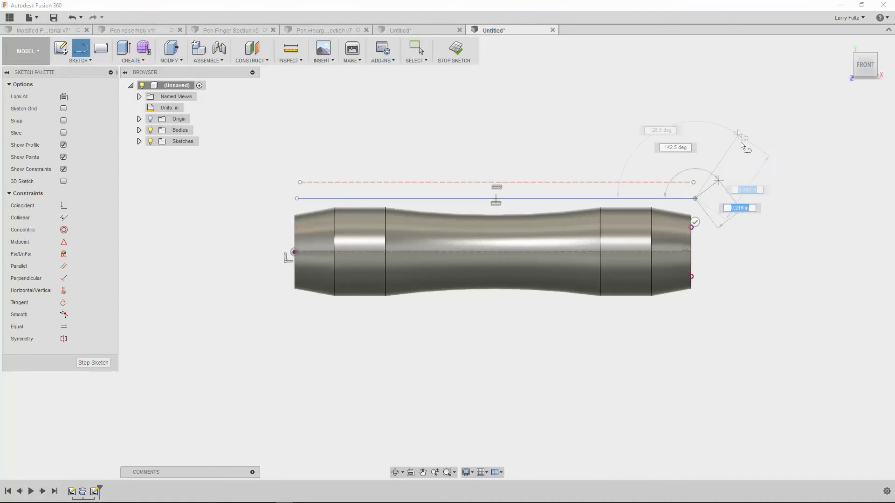
key("Escape")
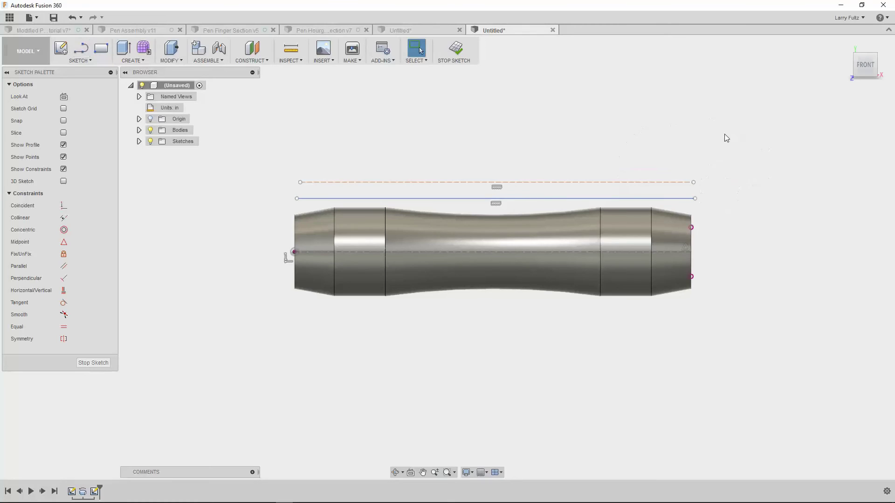
left_click(626, 199)
key("x")
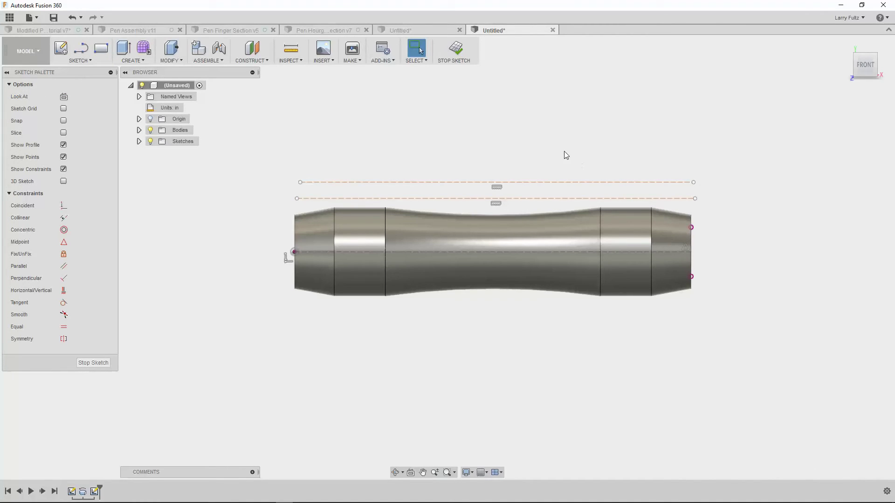
Dimension the distance between the axis line and the lower of the two construction lines above the body as .45/2.
key("d")
left_click(456, 252)
left_click(456, 199)
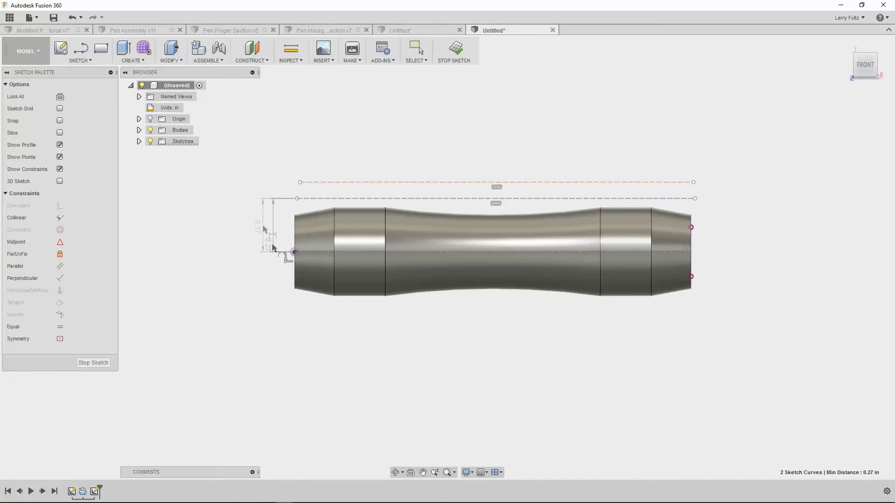
left_click(264, 224)
key("BackSpace")
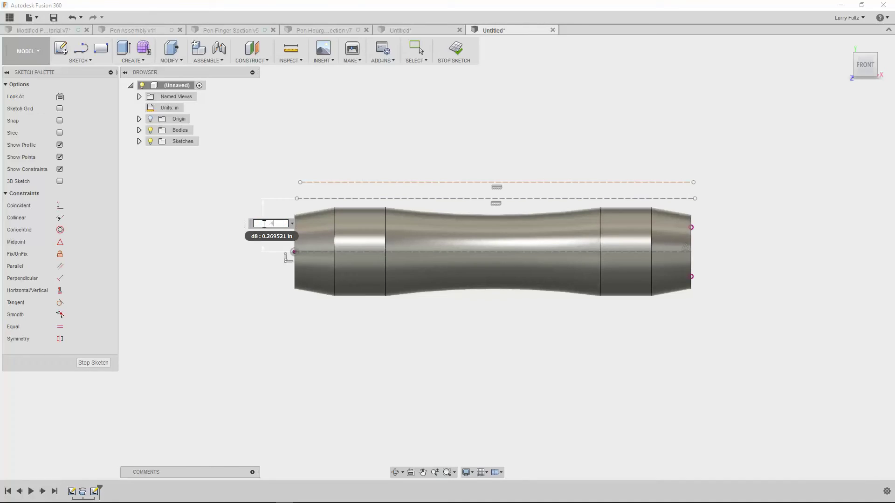
type(".45/2")
key("Return")
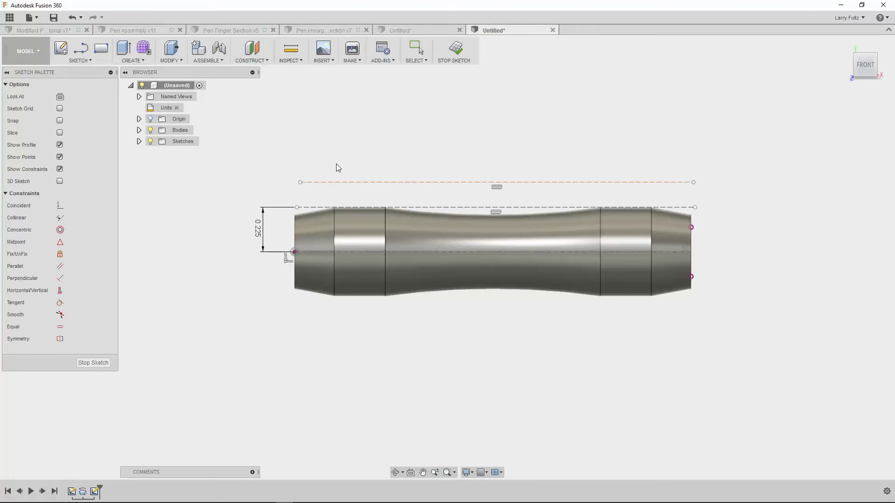
Draw two small circles centred on the uppermost construction line, one above each cylindrical band of the body.
key("c")
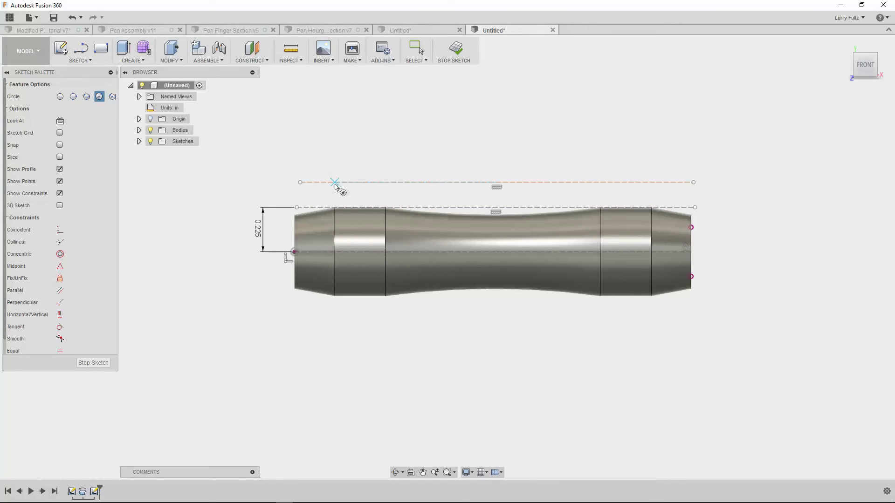
left_click(353, 182)
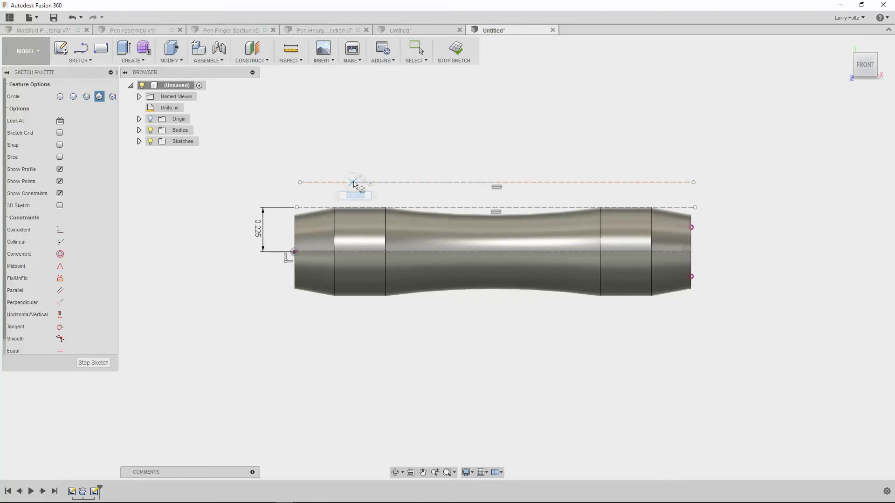
left_click(365, 188)
left_click(629, 182)
left_click(647, 175)
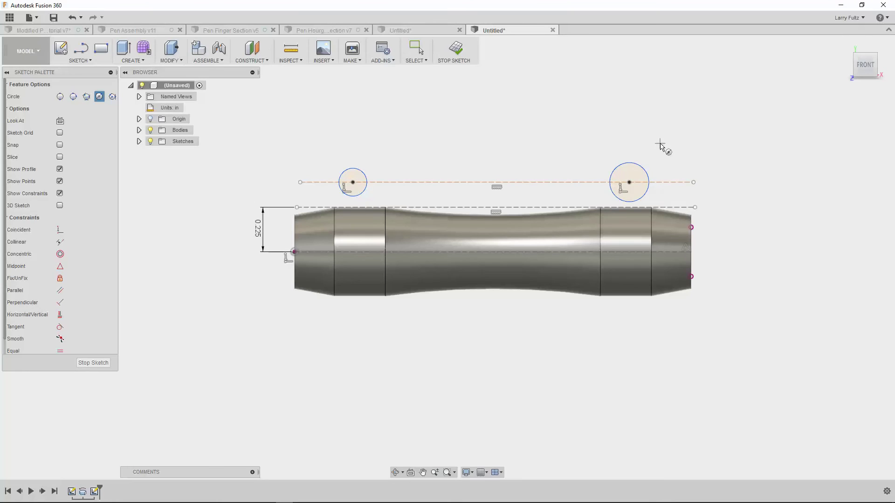
key("Escape")
Dimension the diameter of the circle farthest from the origin as 0.125 in.
key("d")
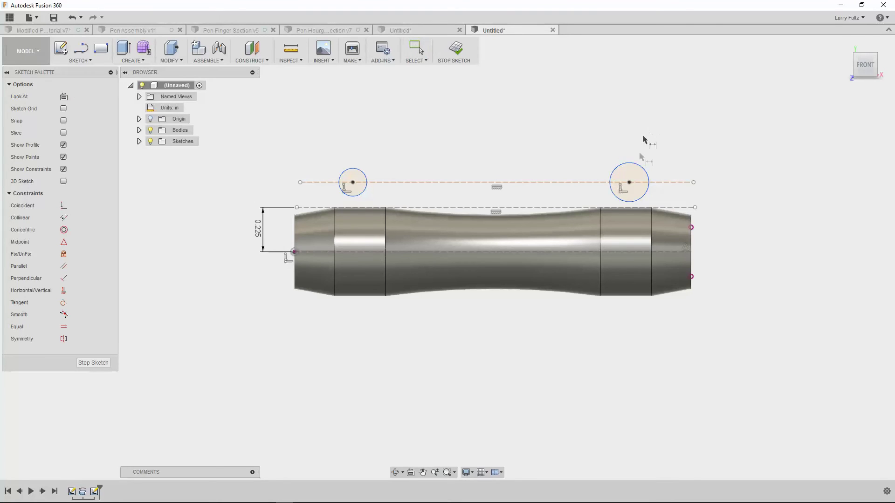
left_click(643, 170)
left_click(666, 146)
type(".125")
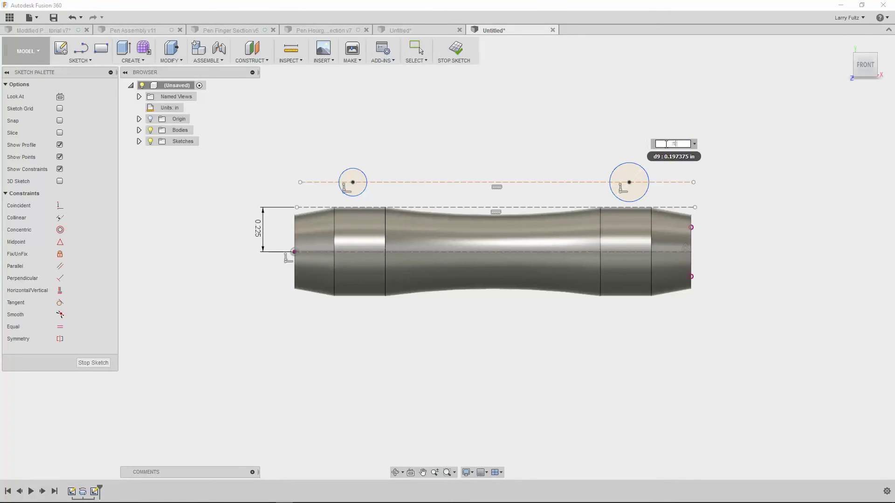
key("Return")
key("Escape")
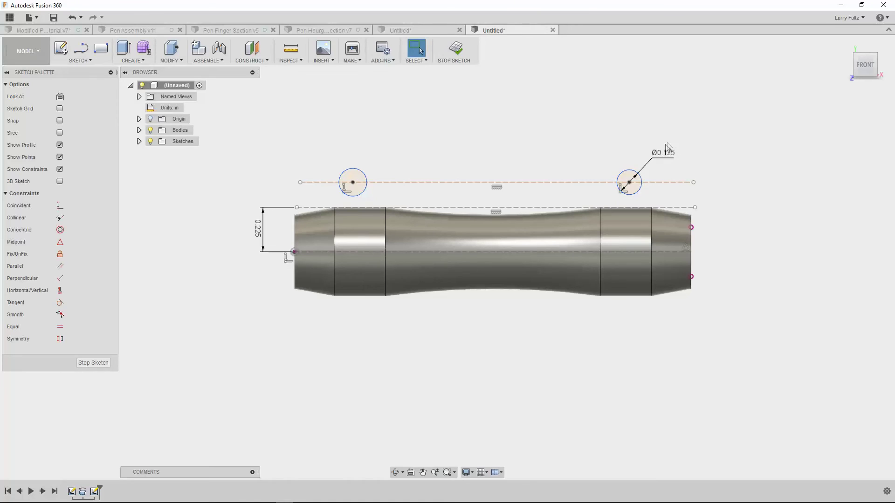
Apply an Equal constraint between the two circles.
left_click(637, 174)
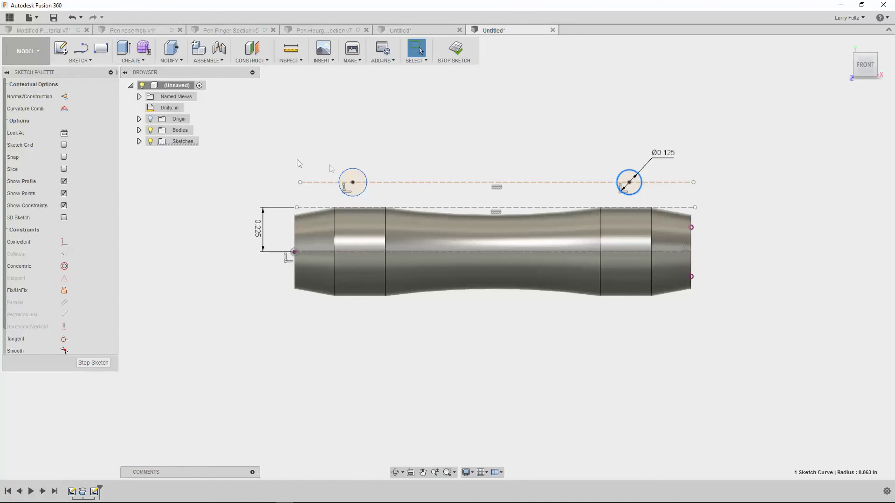
left_click(354, 173, "shift")
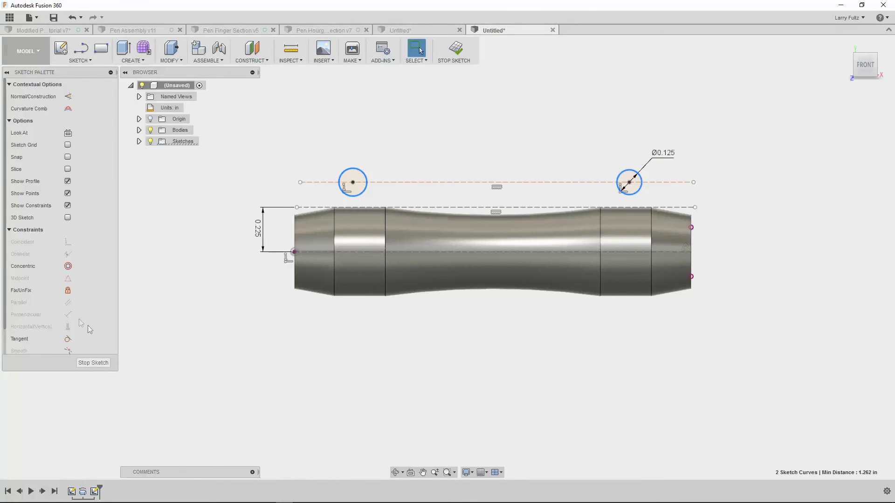
scroll(81, 321, "down", 1)
left_click(67, 336)
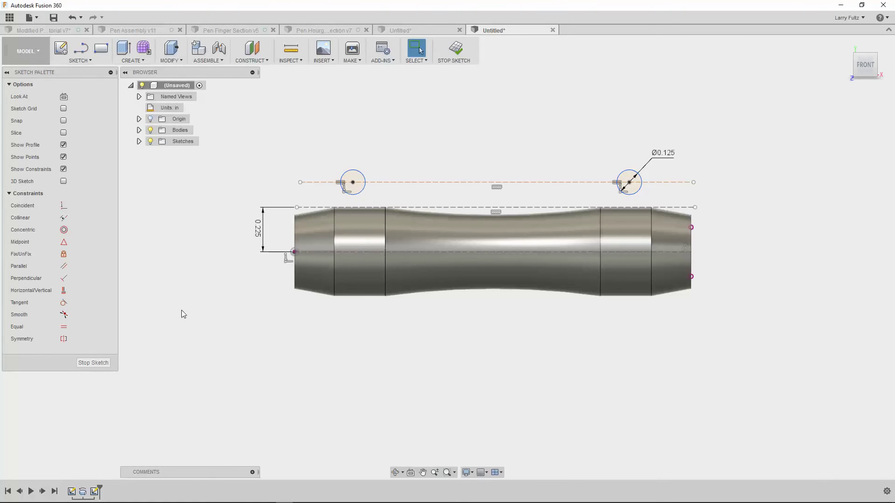
Dimension the spacing between the two construction lines above the body, keeping the current distance.
scroll(341, 264, "down", 2)
scroll(394, 241, "up", 3)
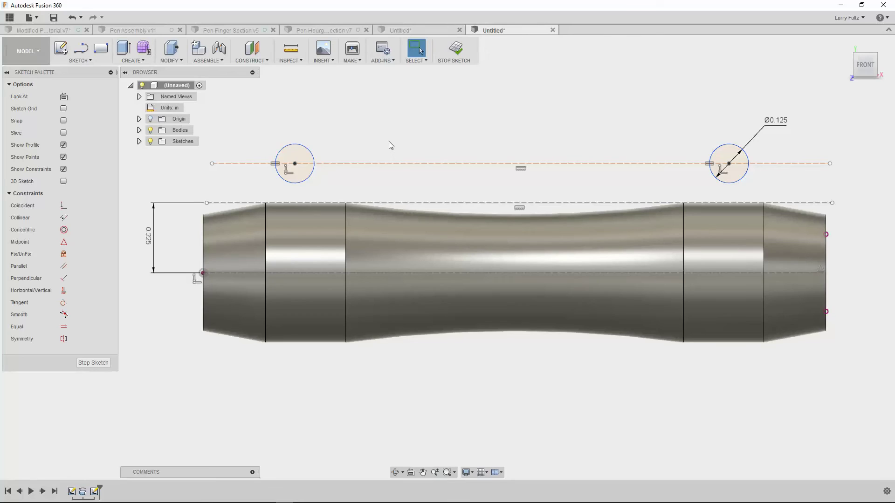
key("d")
left_click(385, 164)
left_click(391, 203)
left_click(389, 140)
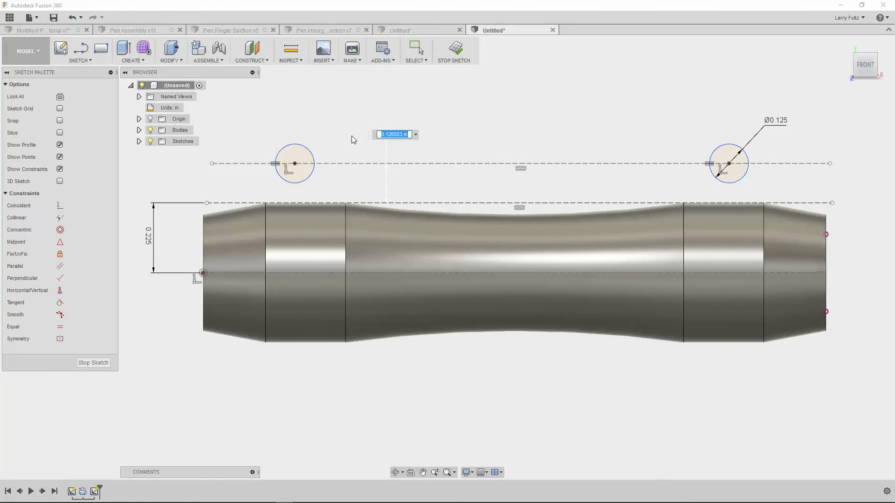
key("Return")
key("Escape")
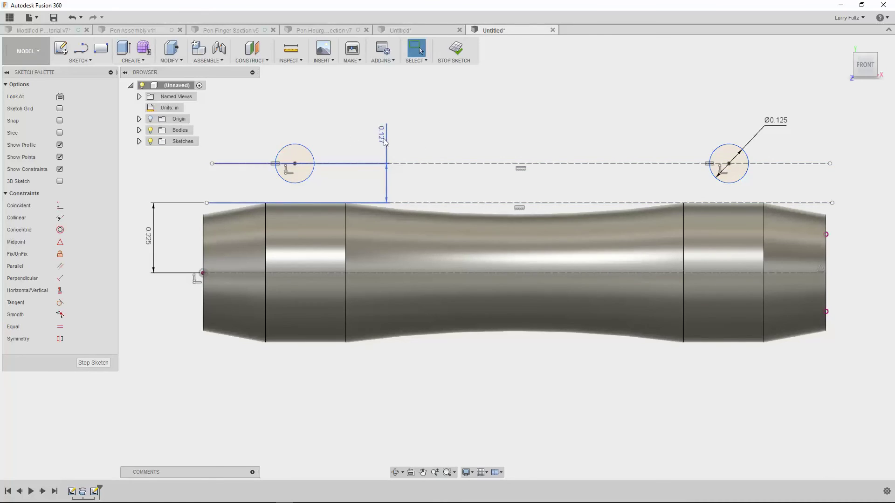
Reposition the circle's diameter dimension and set the construction line spacing to a quarter of that diameter with d9/4.
mouse_move(385, 142)
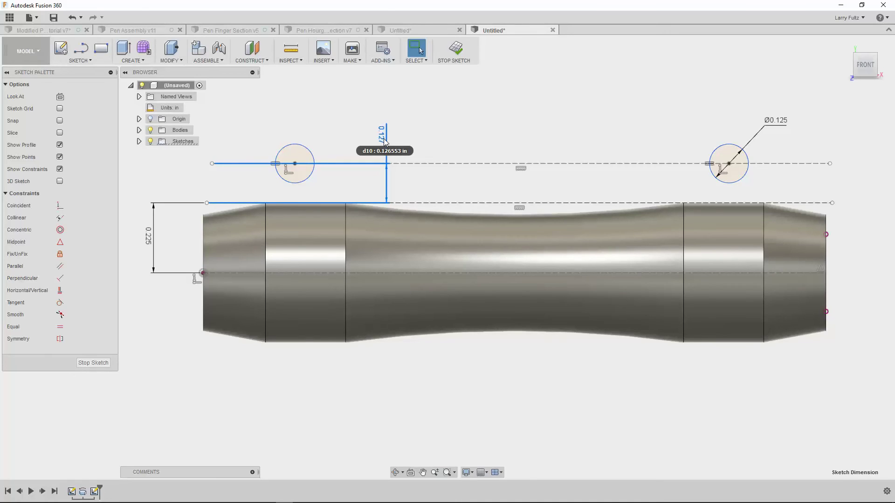
left_click_drag(774, 121, 673, 126)
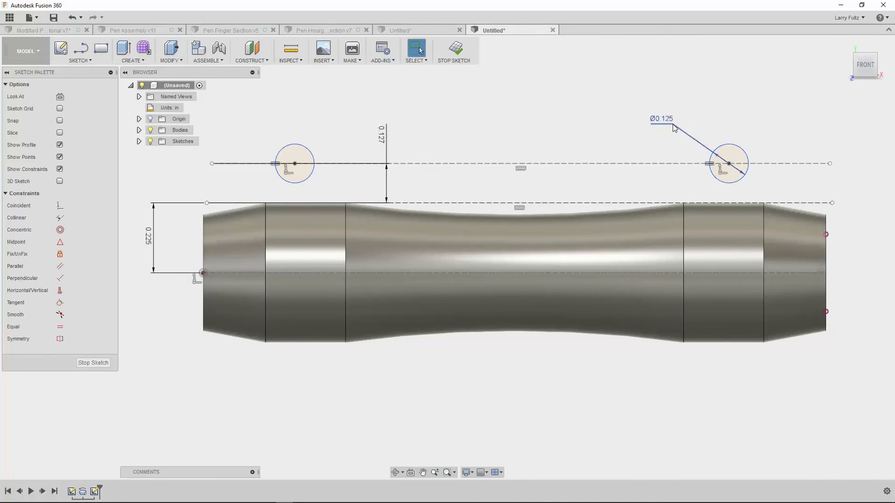
double_click(385, 142)
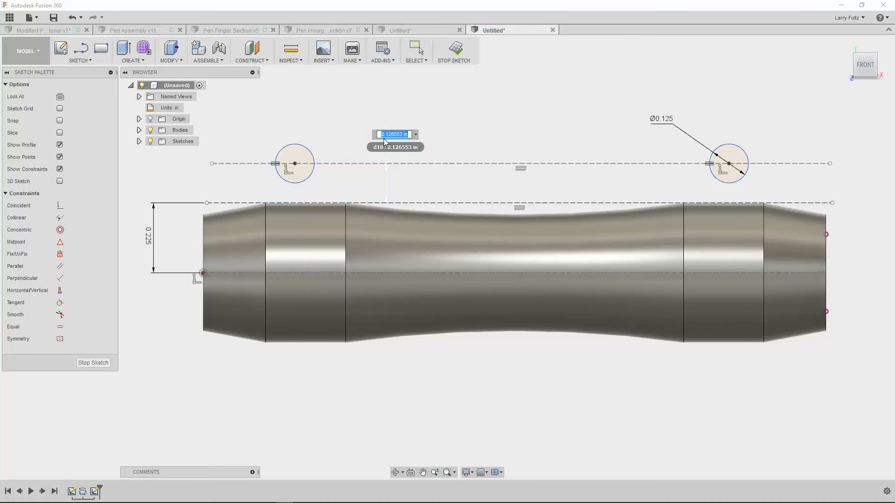
left_click(665, 123)
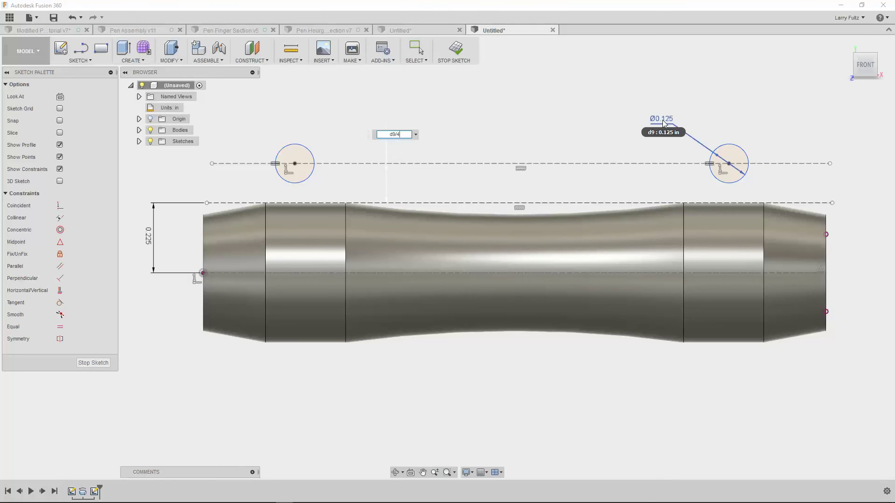
key("Return")
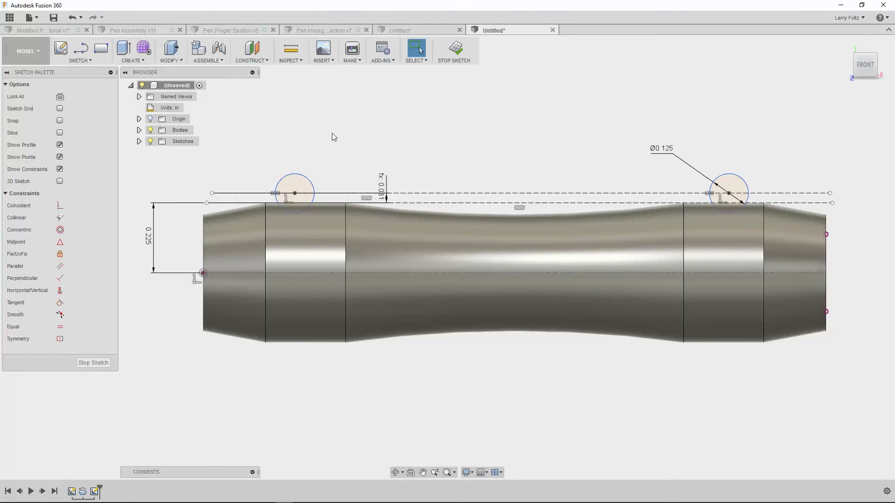
Dimension the horizontal distance from the end taper's shoulder edge to the centre of the circle nearest the origin as 0.094 in.
scroll(310, 192, "up", 3)
left_click(285, 194)
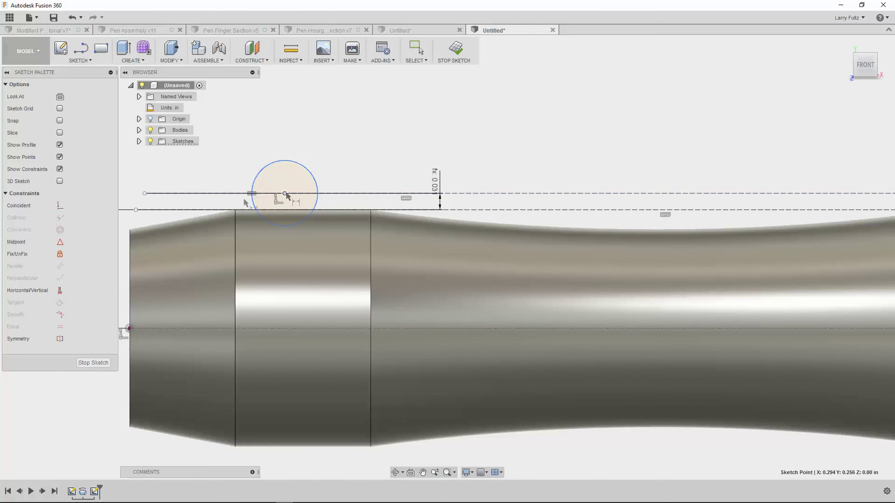
left_click(235, 210)
left_click(266, 138)
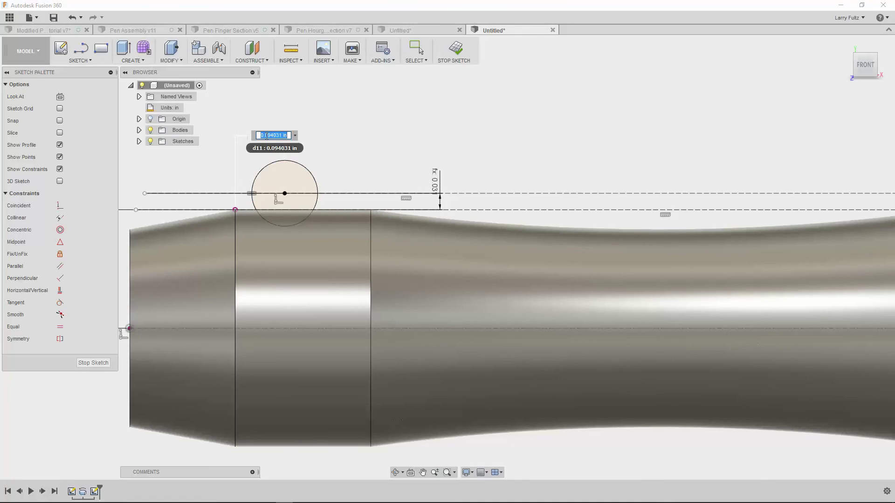
key("BackSpace")
key("Return")
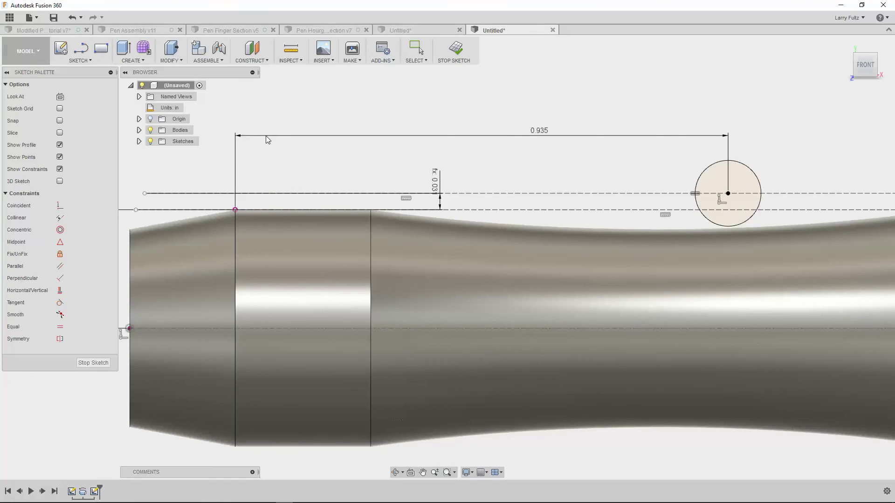
double_click(539, 134)
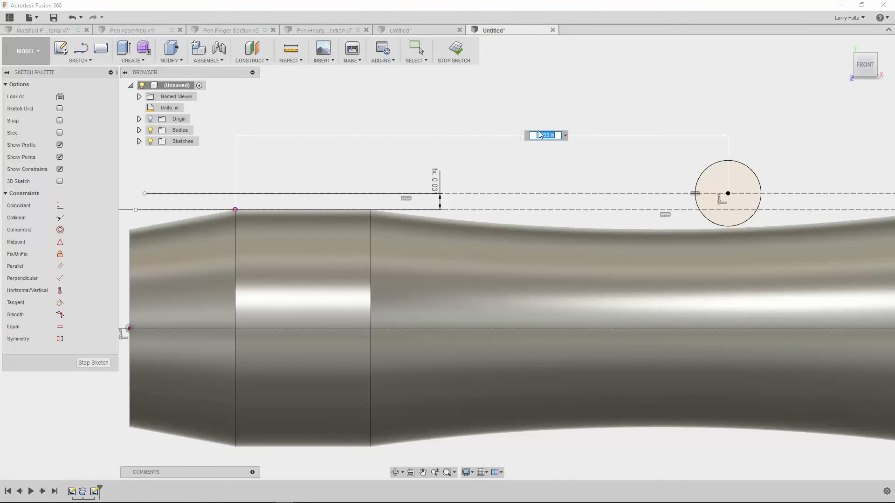
key("BackSpace")
key("Return")
Draw a vertical line from the midpoint of the axis line up past both construction lines above the body.
scroll(548, 180, "down", 4)
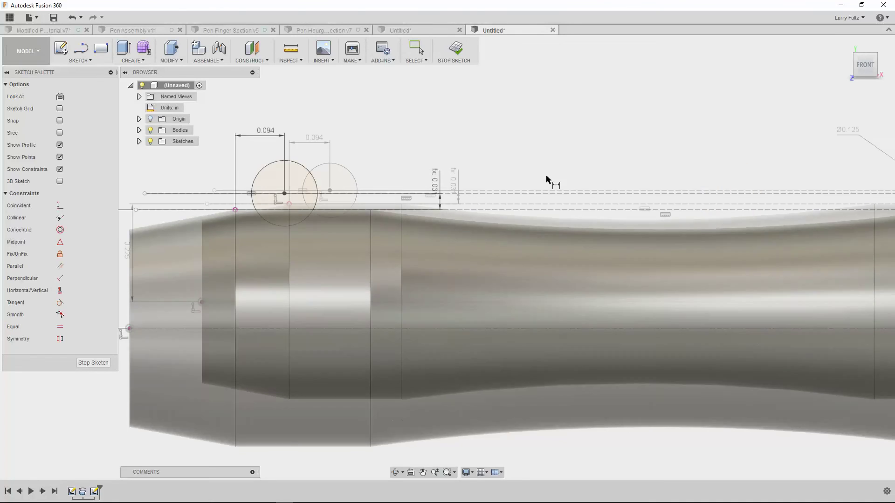
scroll(746, 190, "down", 2)
scroll(747, 191, "up", 3)
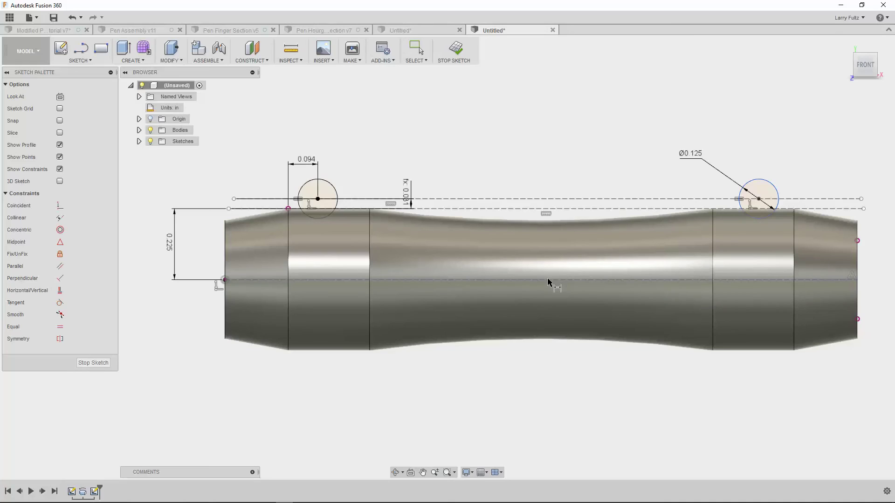
key("l")
left_click(541, 279)
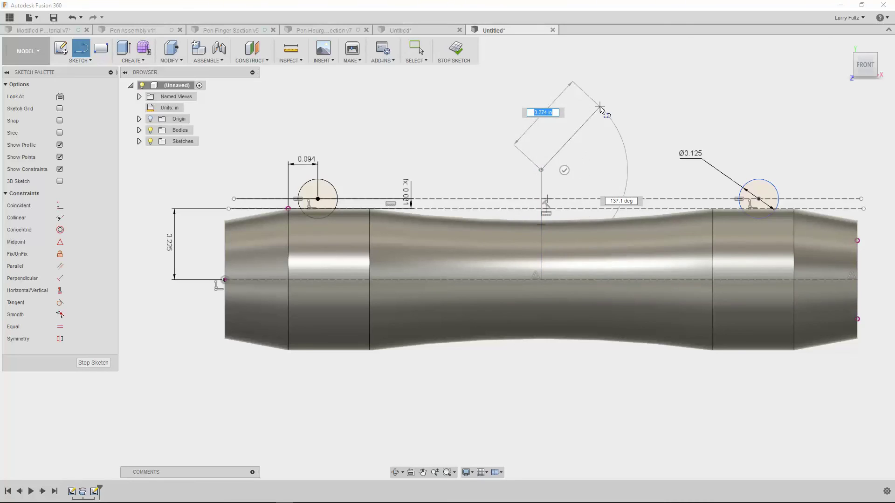
left_click(542, 171)
key("Escape")
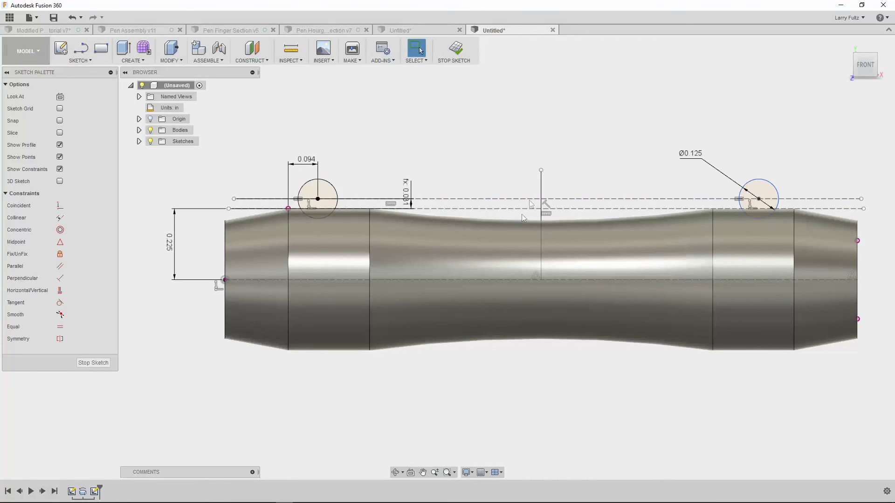
Convert the vertical midline to construction and make the two circle centres symmetric about it.
left_click(542, 189)
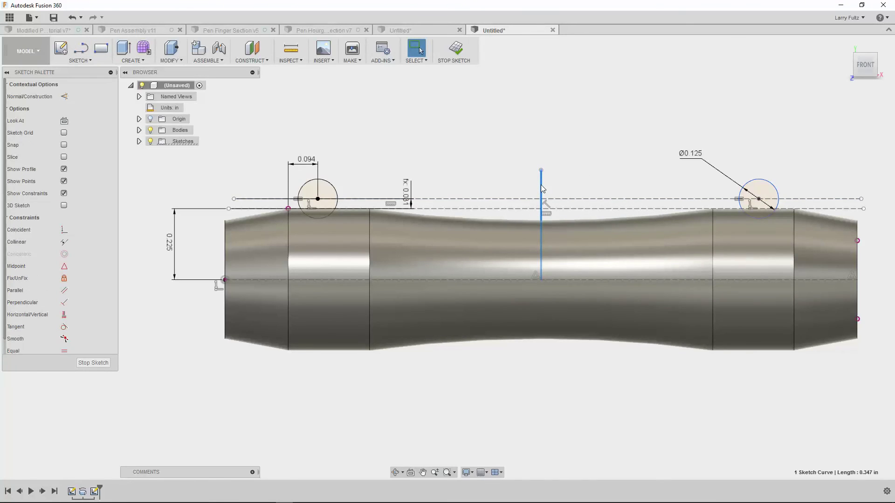
key("x")
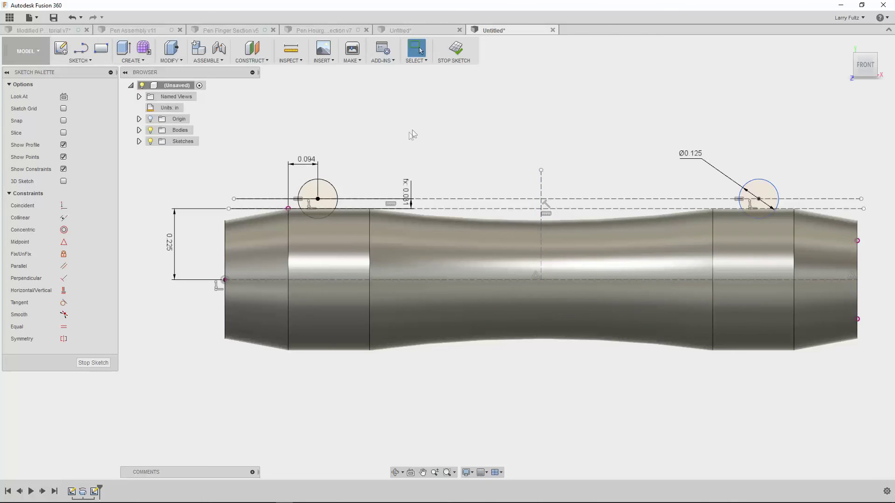
left_click(64, 339)
left_click(318, 199)
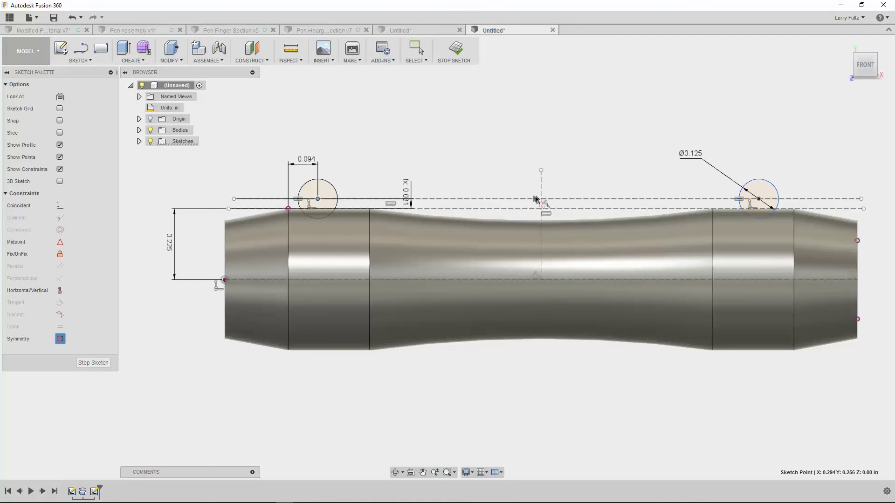
left_click(760, 199)
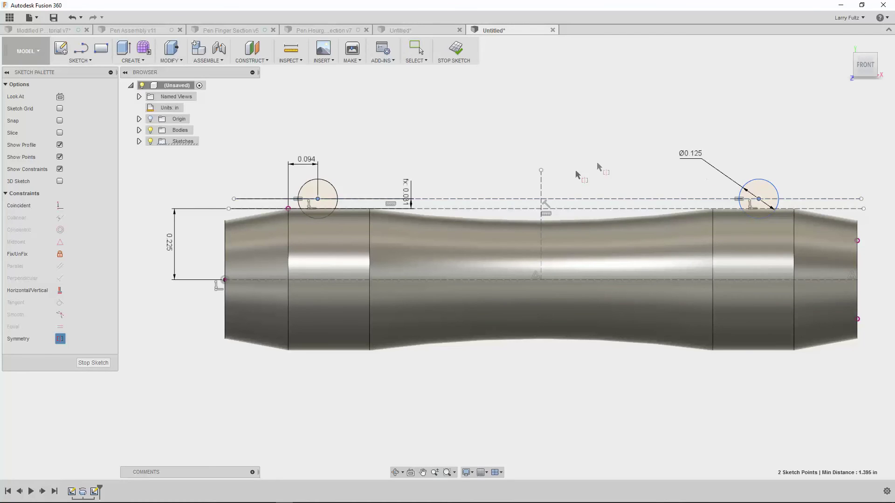
left_click(542, 188)
scroll(607, 172, "down", 3)
scroll(671, 198, "up", 3)
scroll(503, 151, "down", 1)
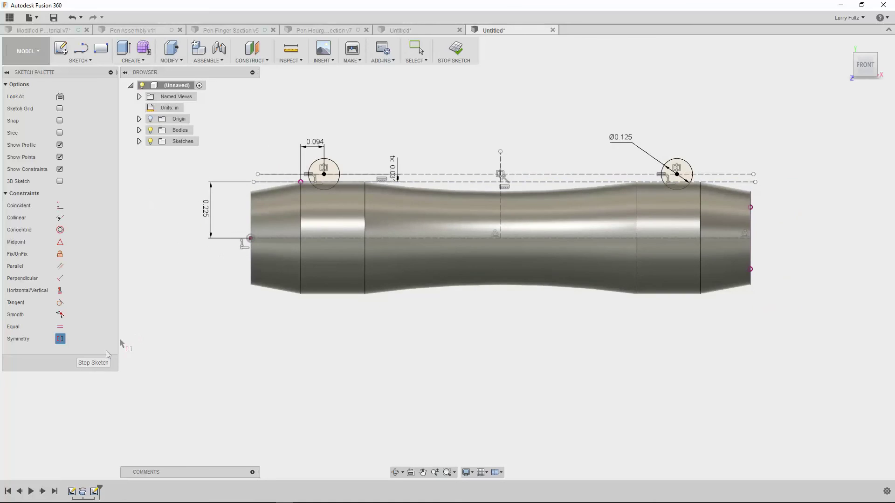
Finish the circle sketch, list the existing sketches and reopen Sketch2 for editing.
left_click(94, 363)
left_click(21, 141)
right_click(75, 164)
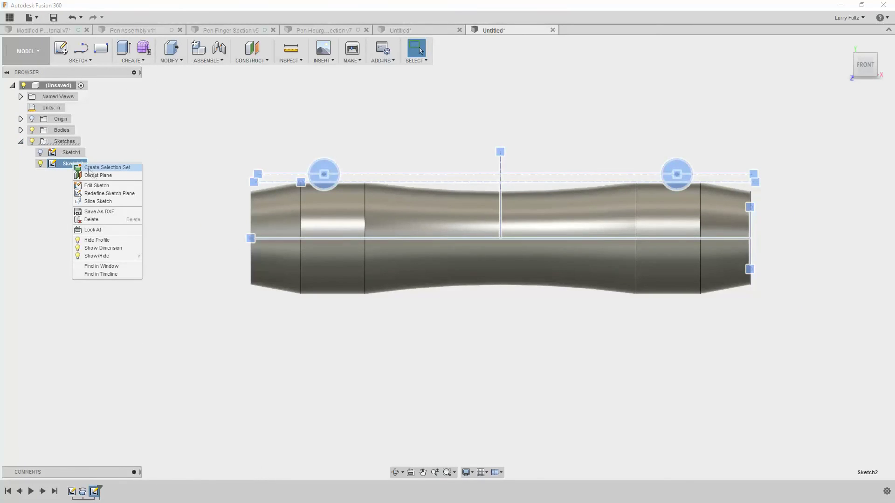
left_click(94, 186)
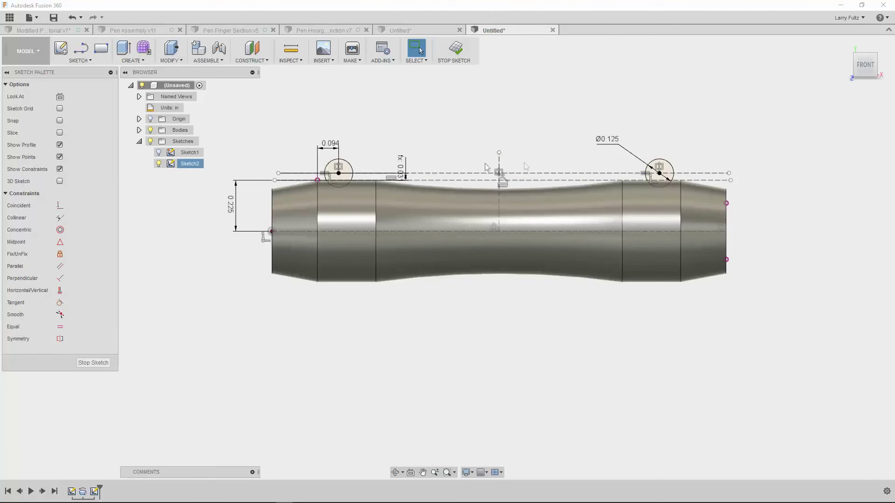
Revolve both circle profiles 360 degrees around the body's axis line as a cut, forming a groove in each cylindrical band.
left_click(141, 63)
left_click(130, 93)
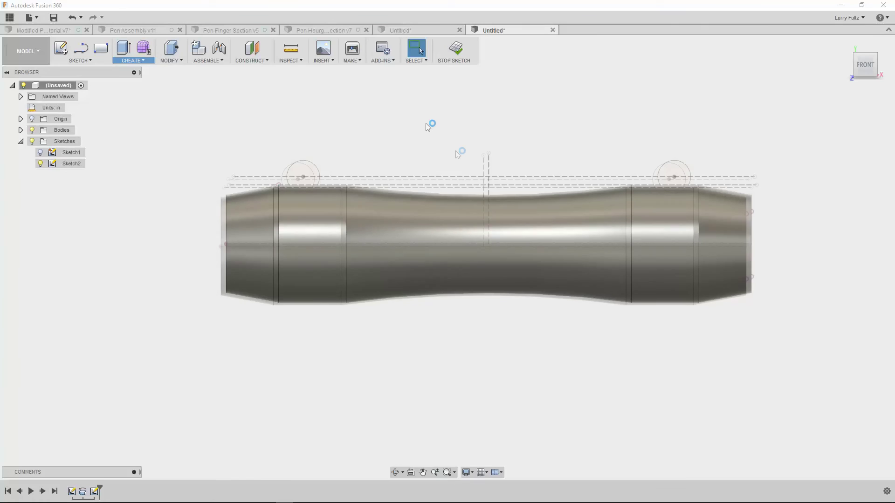
left_click(296, 179)
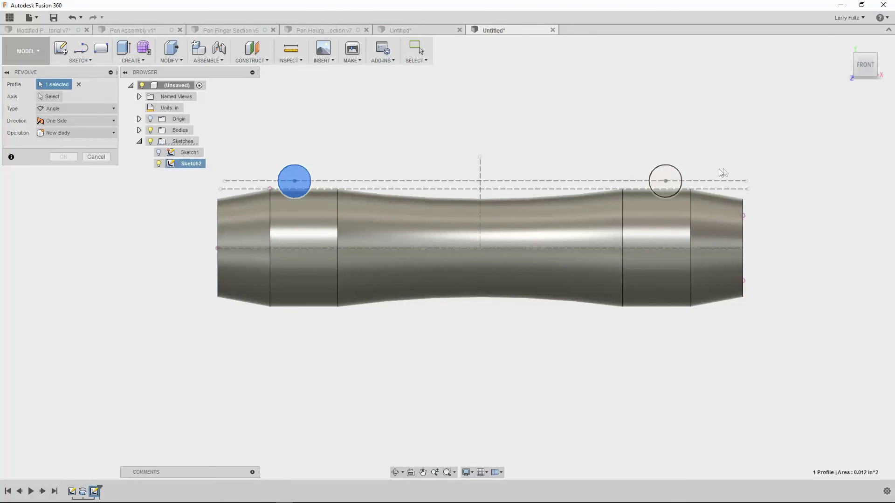
left_click(668, 180)
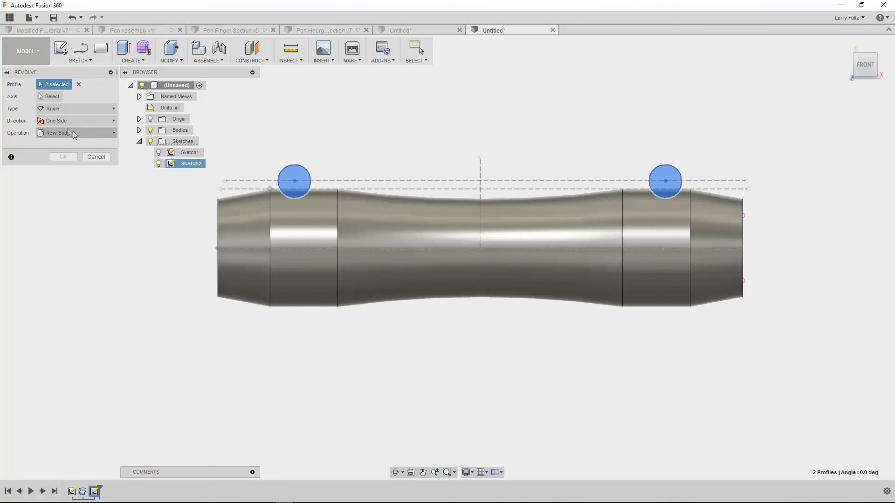
left_click(51, 96)
left_click(298, 249)
scroll(518, 208, "down", 2)
middle_click_drag(519, 208, 558, 203, "shift")
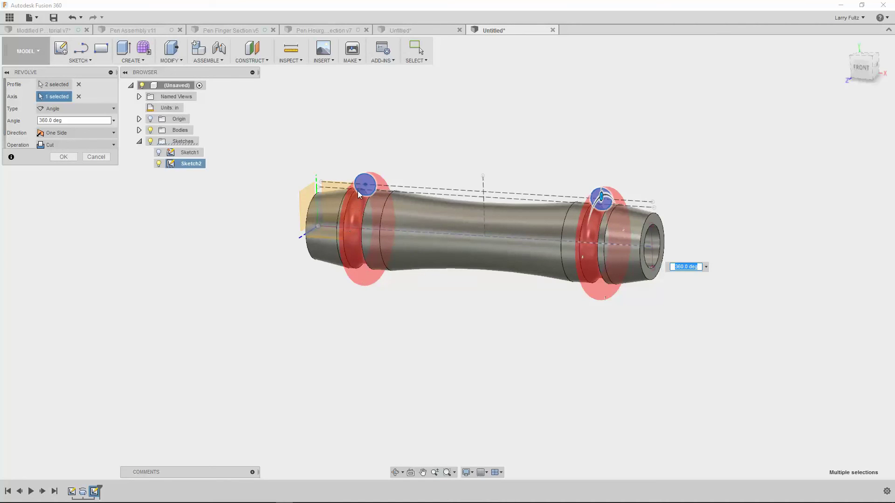
left_click(69, 158)
Examine the grooves cut around both cylindrical bands of the waisted body.
scroll(435, 222, "down", 1)
middle_click_drag(421, 242, 438, 230, "shift")
scroll(431, 163, "up", 2)
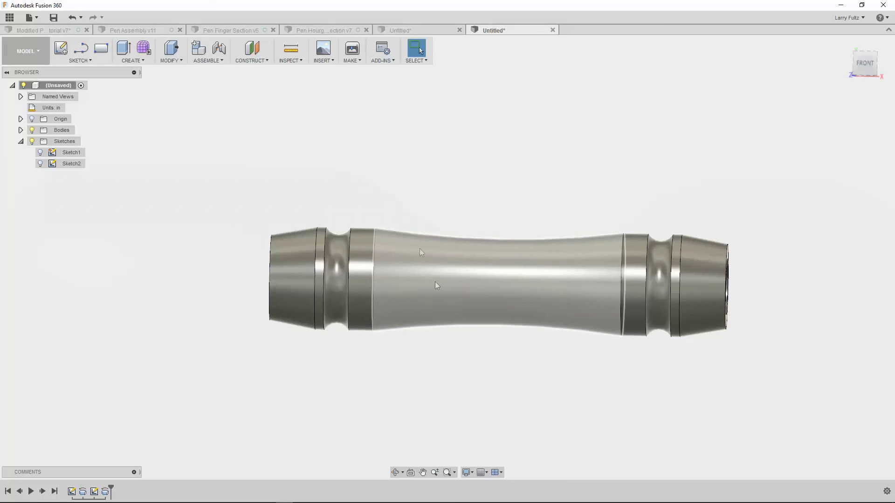
scroll(567, 288, "down", 3)
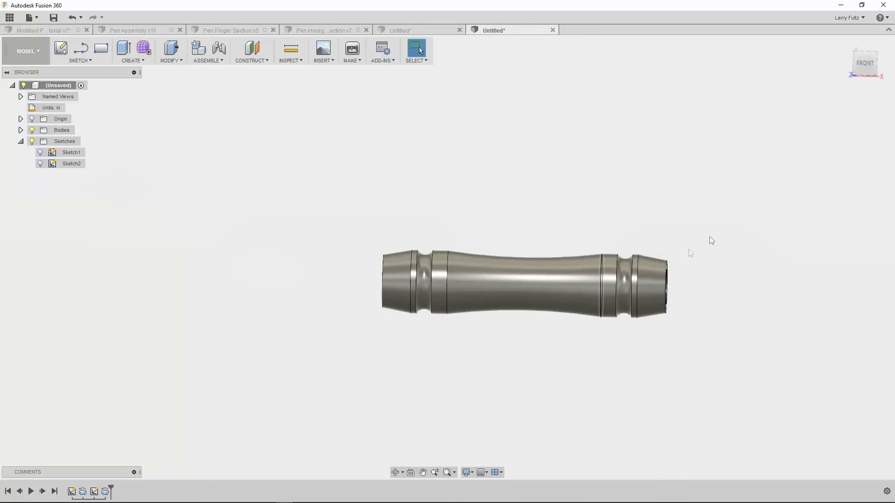
scroll(689, 249, "up", 3)
scroll(524, 266, "down", 2)
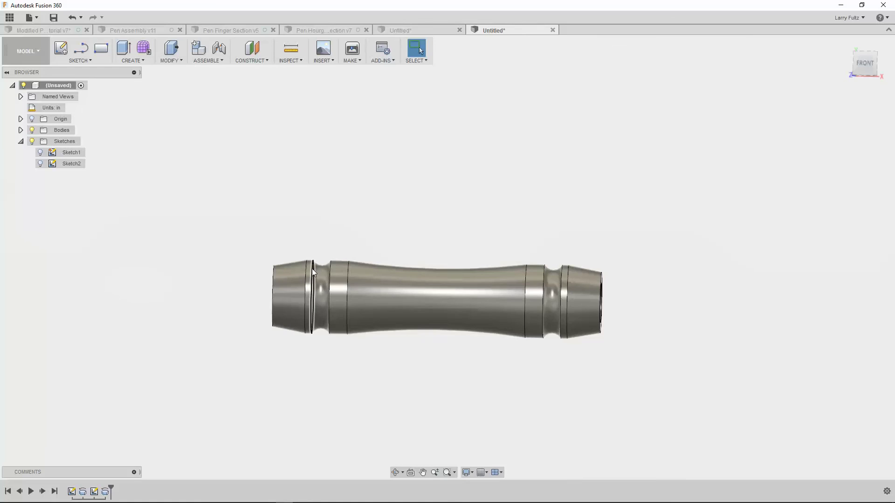
scroll(474, 243, "up", 3)
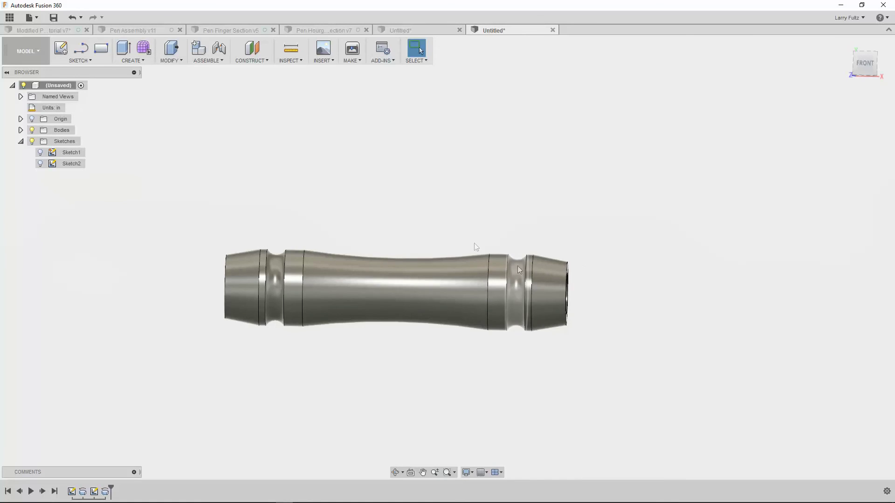
scroll(432, 222, "up", 2)
scroll(395, 225, "down", 2)
scroll(407, 242, "up", 1)
Try to fillet the four circular rim edges of the two grooves.
middle_click_drag(407, 242, 423, 260, "shift")
middle_click_drag(420, 228, 416, 236, "shift")
key("f")
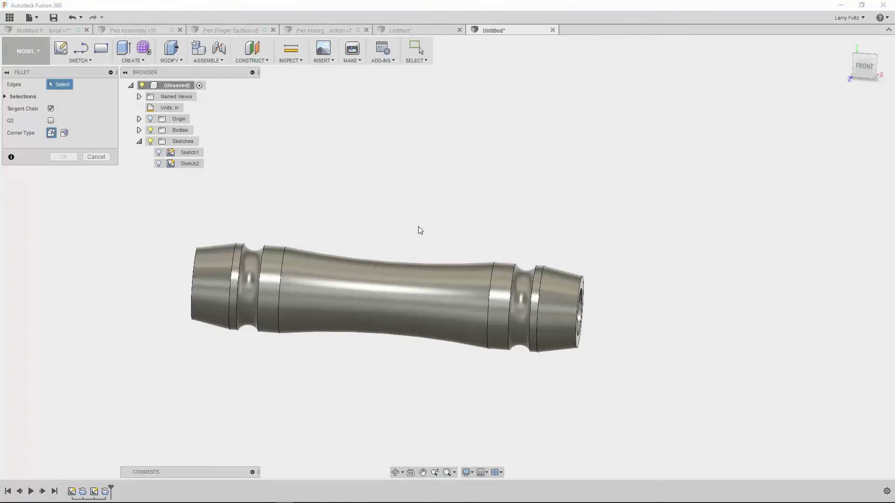
left_click(244, 243)
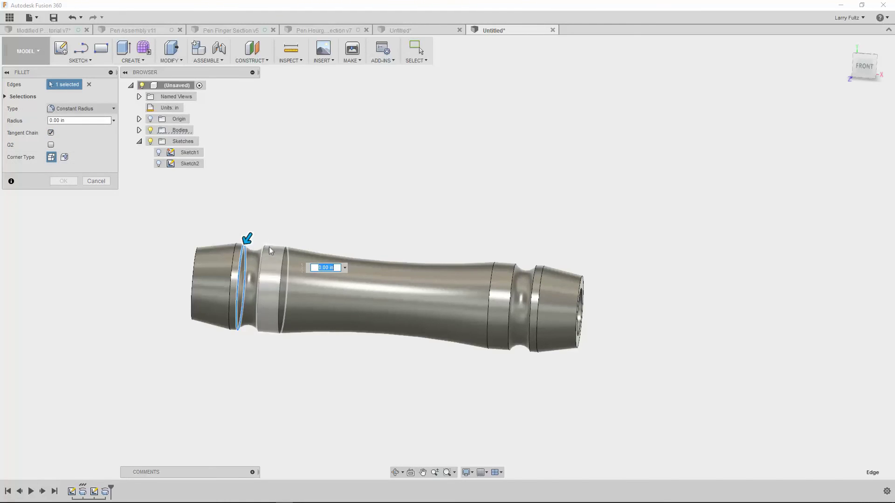
left_click(265, 249)
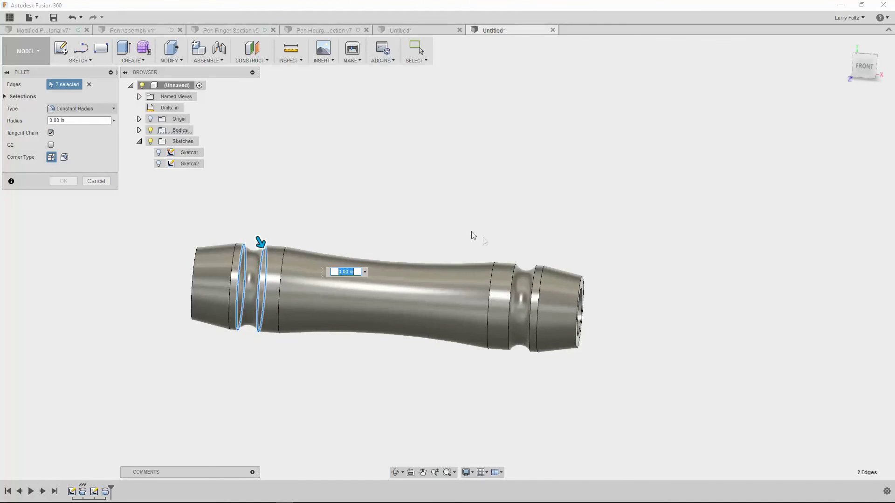
left_click(513, 267)
left_click(537, 269)
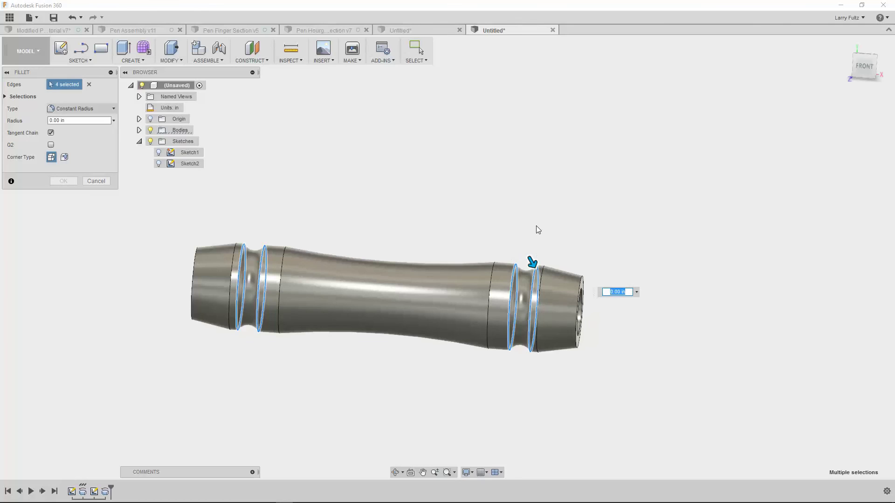
key("Escape")
middle_click_drag(542, 258, 272, 279, "shift")
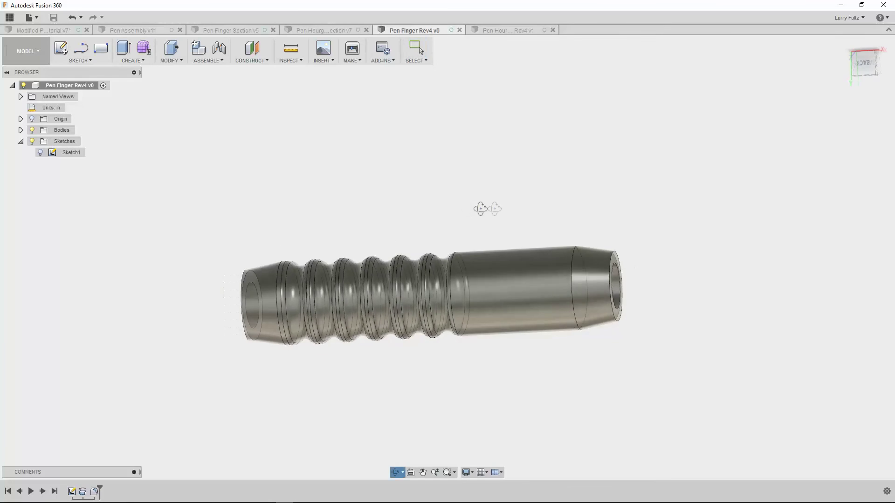
middle_click_drag(483, 206, 487, 218, "shift")
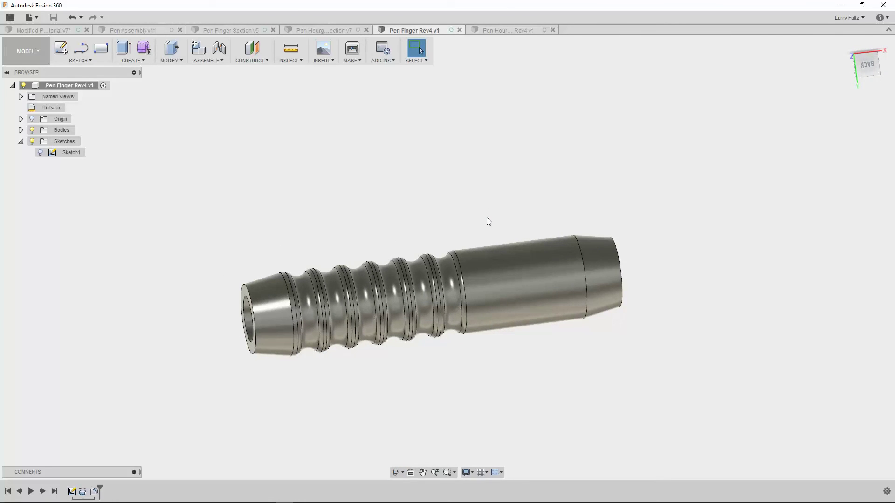